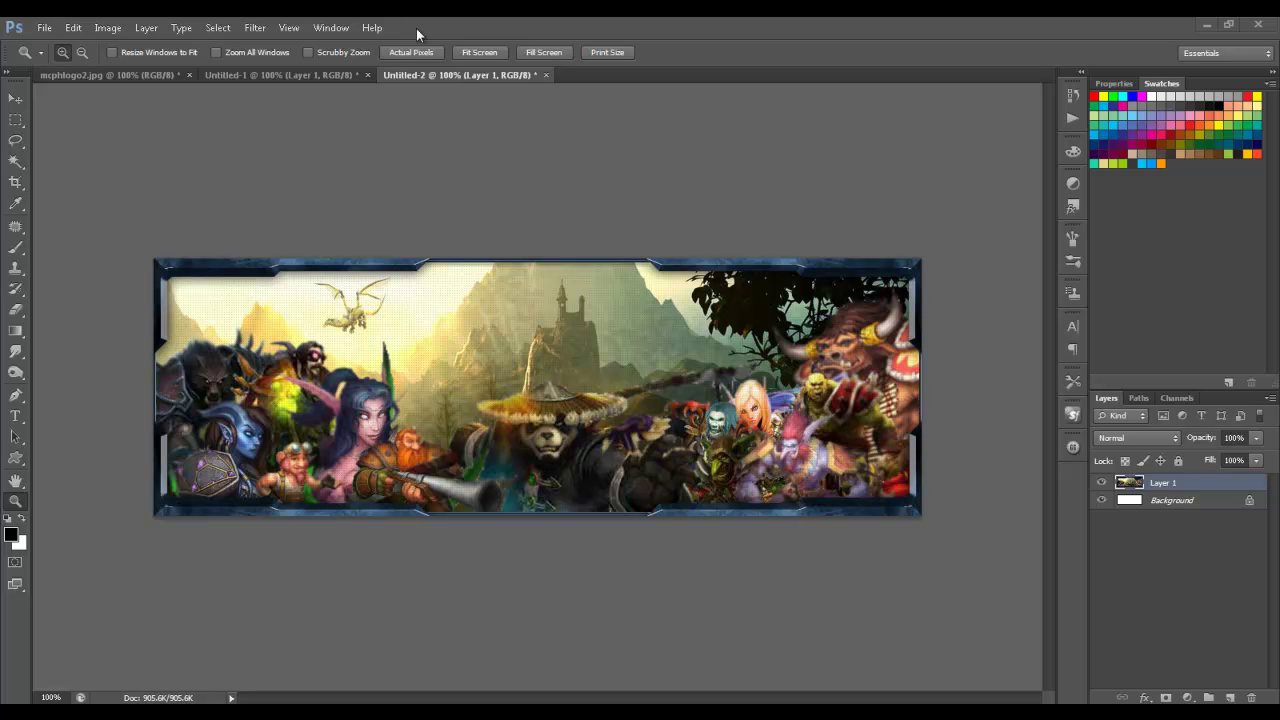
Zoom and pan around the fantasy banner in Untitled-2, then return it to actual size.
{"action": "left_click", "coordinate": [305, 74]}
{"action": "left_click", "coordinate": [444, 76]}
{"action": "left_click", "coordinate": [549, 368]}
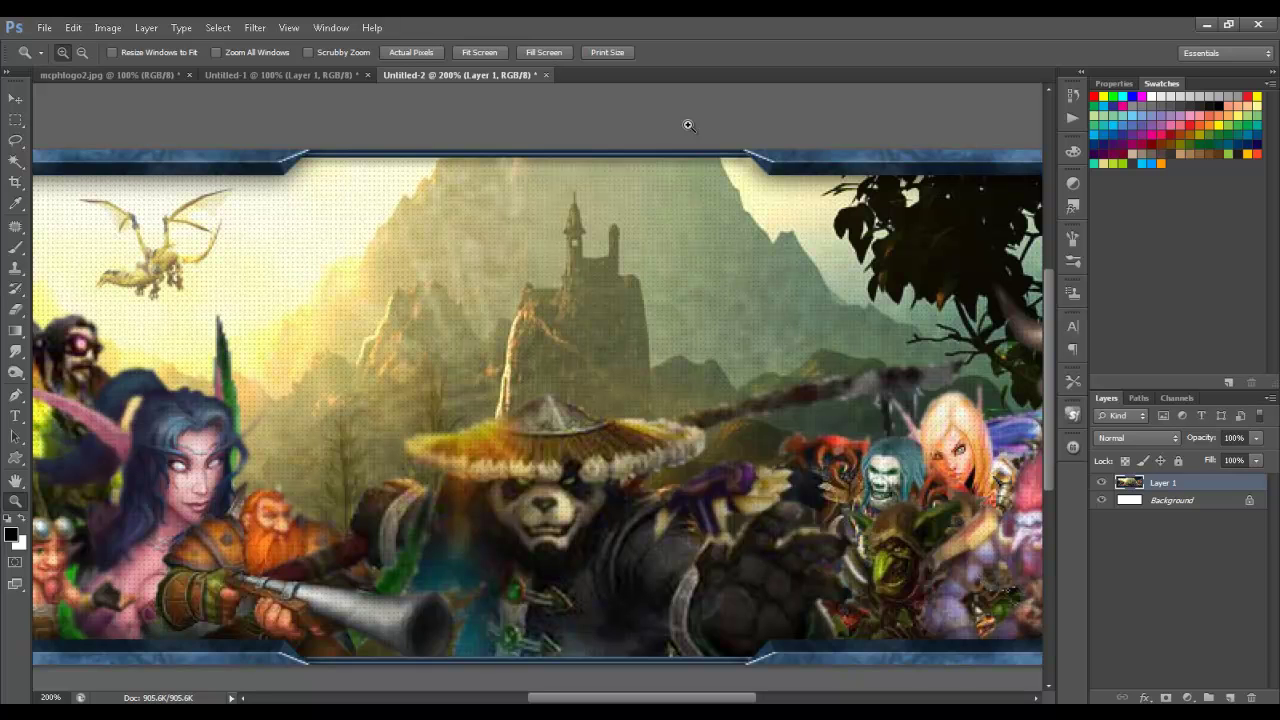
{"action": "mouse_move", "coordinate": [571, 323]}
{"action": "left_mouse_down"}
{"action": "mouse_move", "coordinate": [641, 312]}
{"action": "mouse_move", "coordinate": [786, 323]}
{"action": "left_mouse_up"}
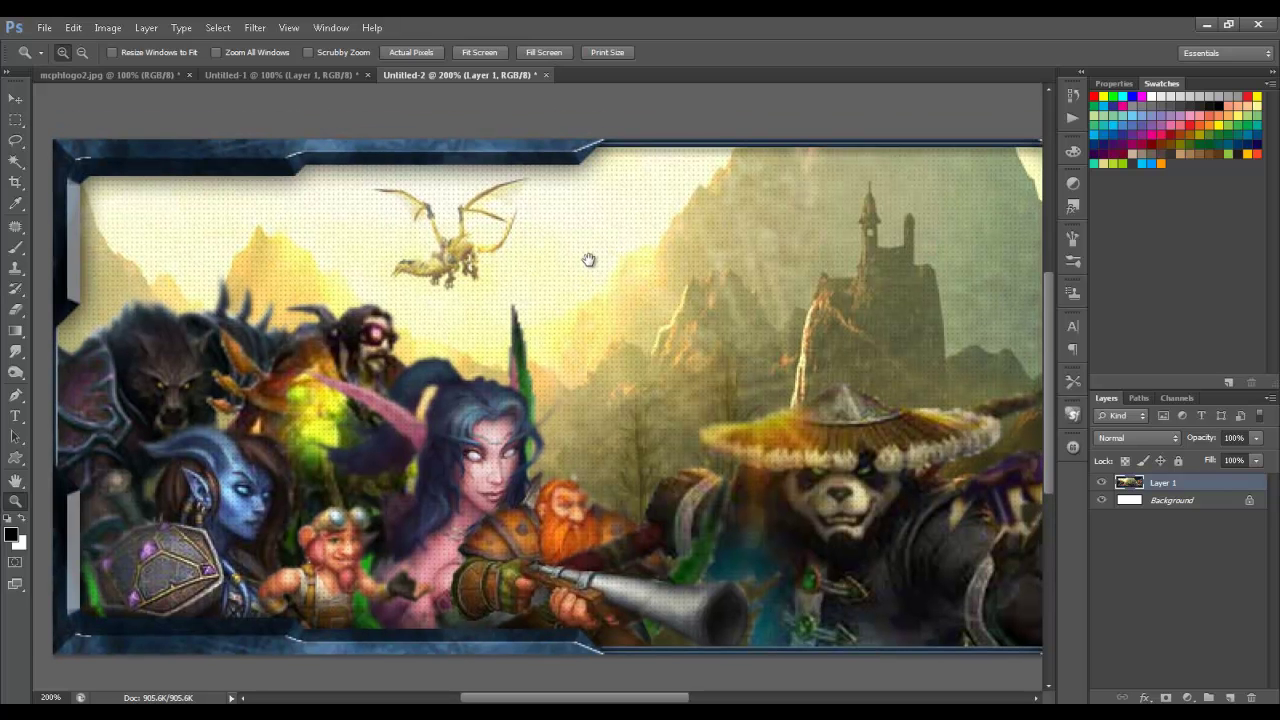
{"action": "scroll", "coordinate": [570, 300], "scroll_direction": "right", "scroll_amount": 1}
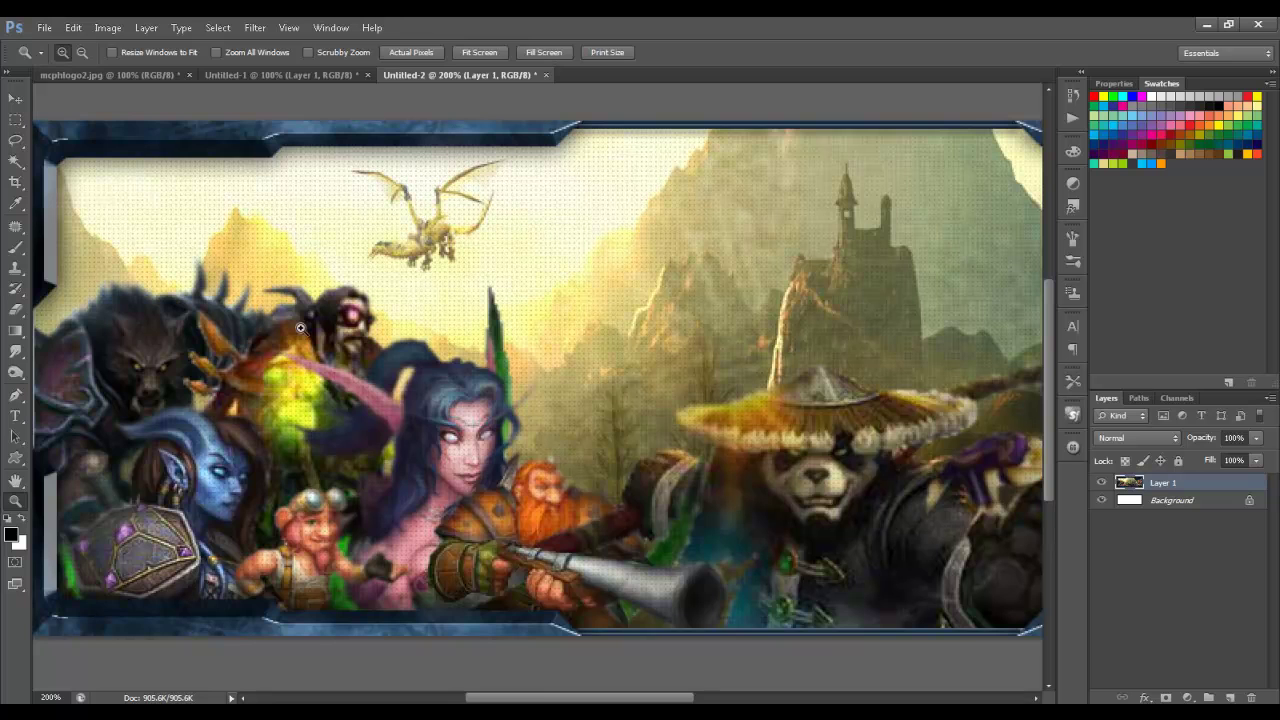
{"action": "left_click_drag", "start_coordinate": [689, 271], "coordinate": [331, 321]}
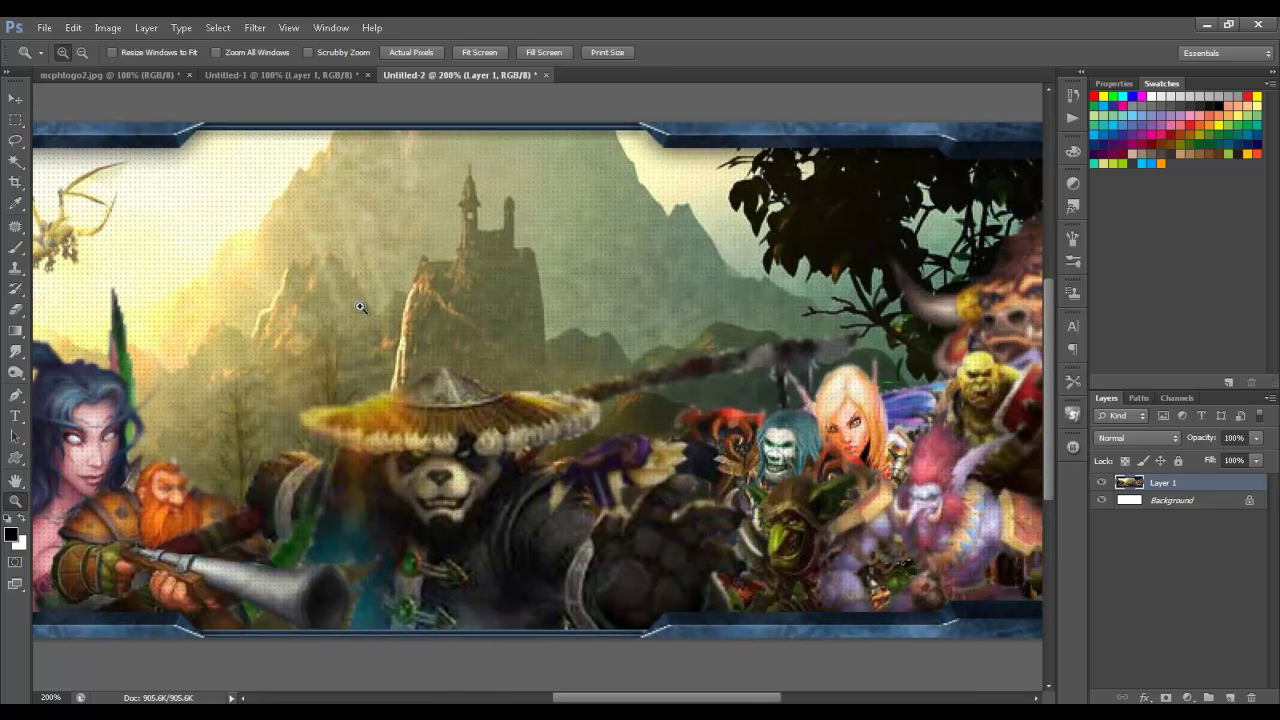
{"action": "left_click_drag", "start_coordinate": [663, 363], "coordinate": [551, 346]}
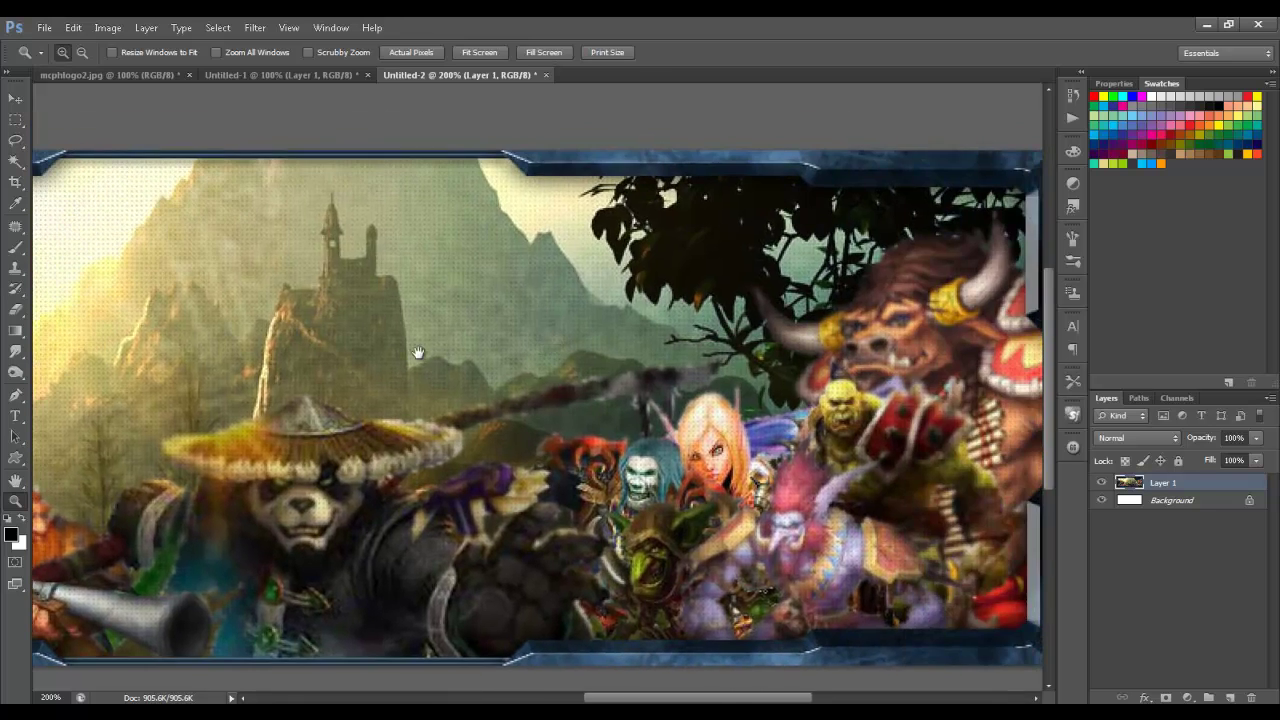
{"action": "left_click_drag", "start_coordinate": [417, 357], "coordinate": [834, 349]}
{"action": "left_click", "coordinate": [543, 304]}
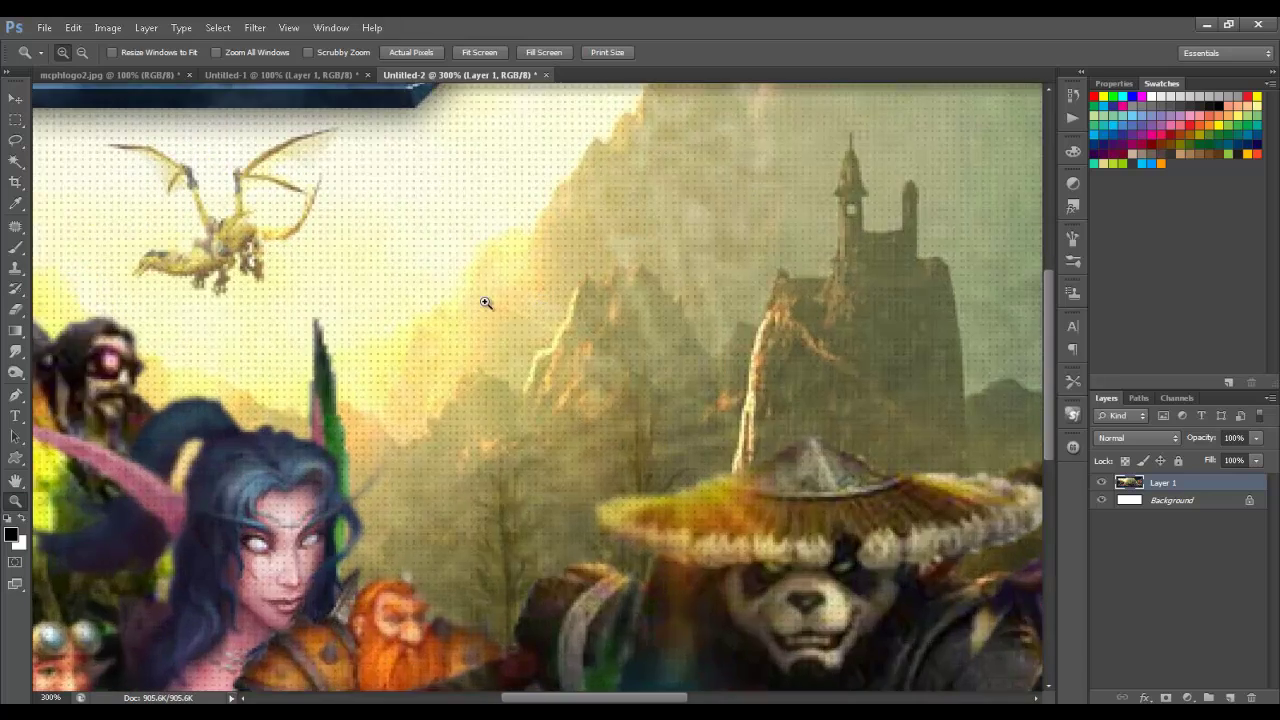
{"action": "left_click", "coordinate": [487, 303]}
{"action": "left_click_drag", "start_coordinate": [482, 321], "coordinate": [680, 426]}
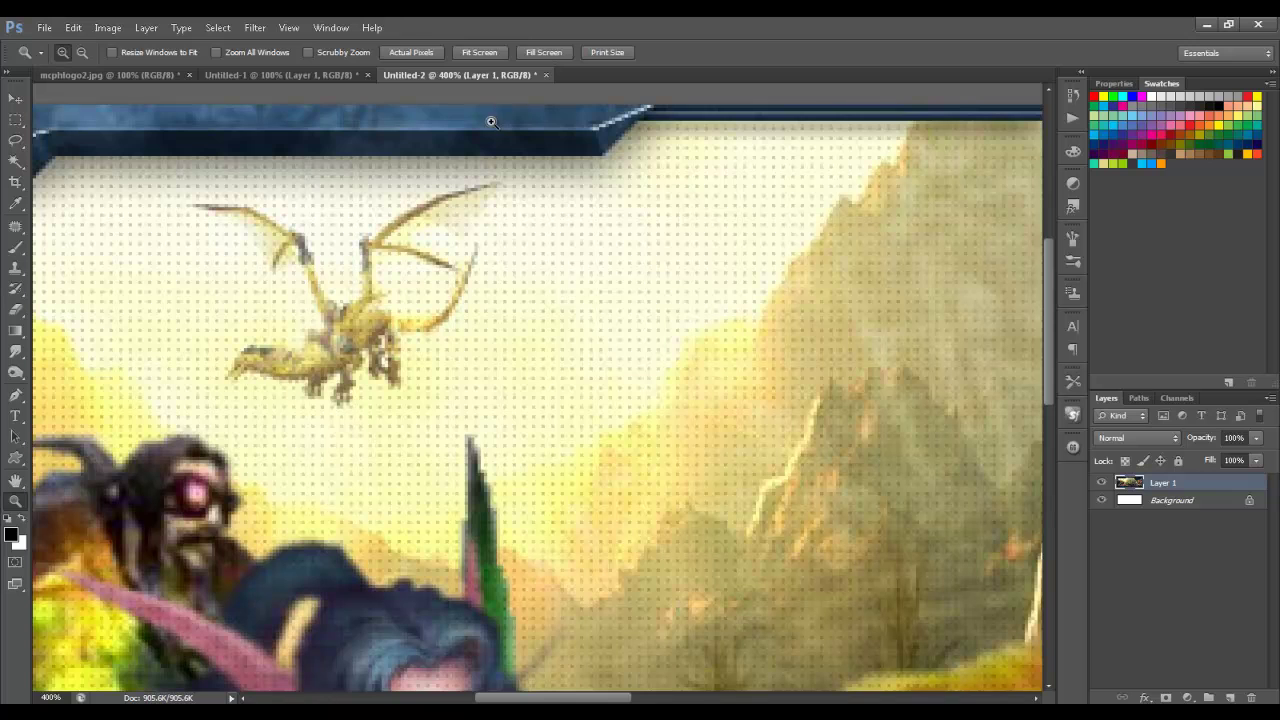
{"action": "left_click_drag", "start_coordinate": [672, 391], "coordinate": [566, 320]}
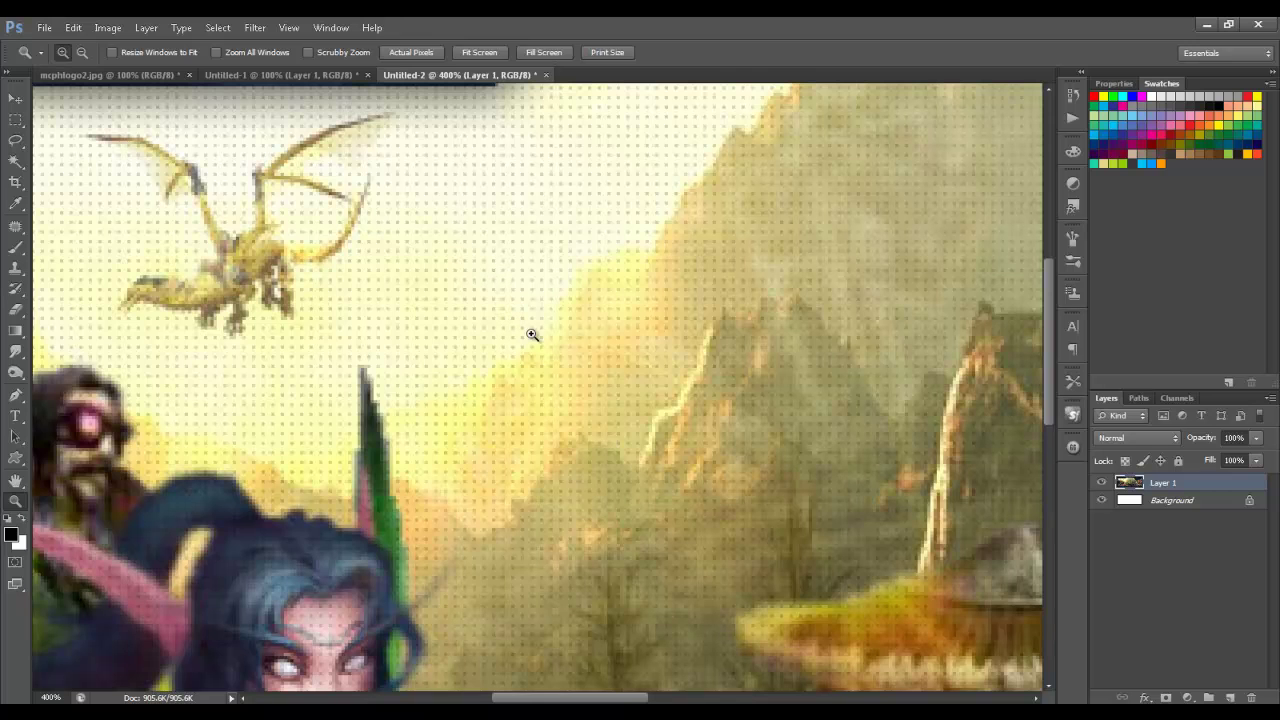
{"action": "right_click", "coordinate": [571, 337]}
{"action": "left_click", "coordinate": [588, 364]}
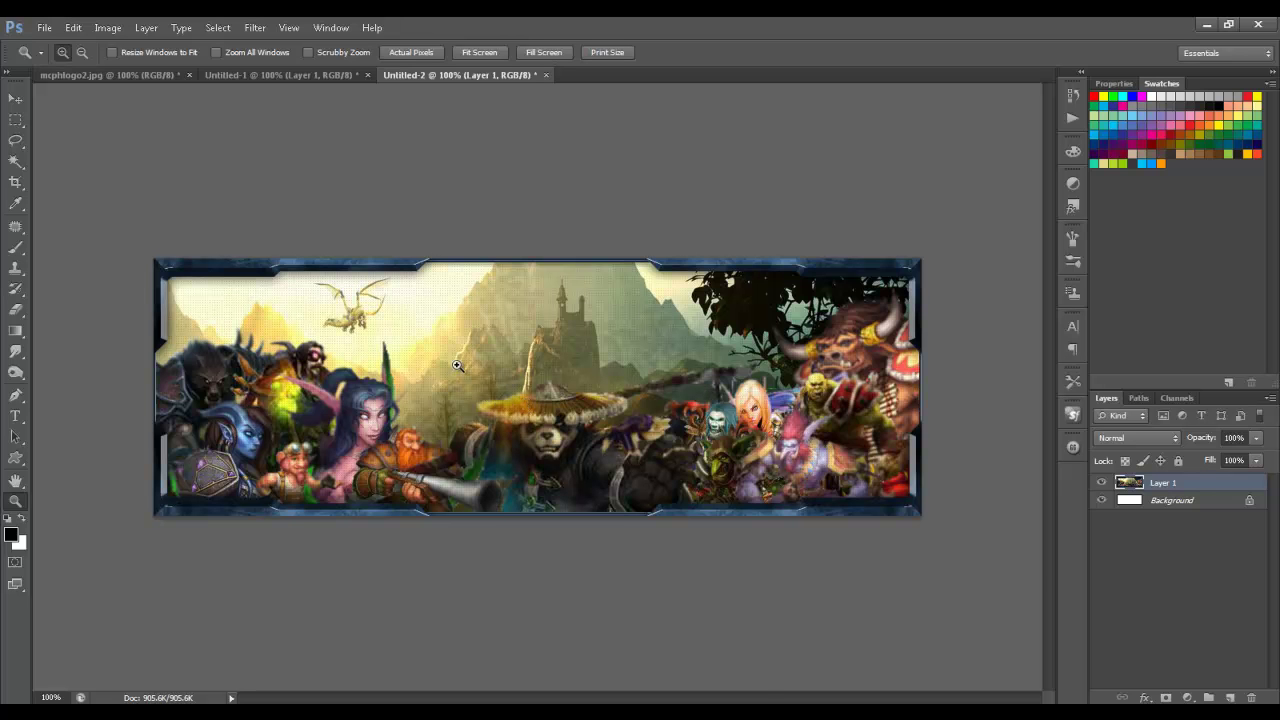
Zoom back into the banner's centre and pan across its left and right ends.
{"action": "left_click", "coordinate": [627, 362]}
{"action": "left_click_drag", "start_coordinate": [420, 371], "coordinate": [523, 391]}
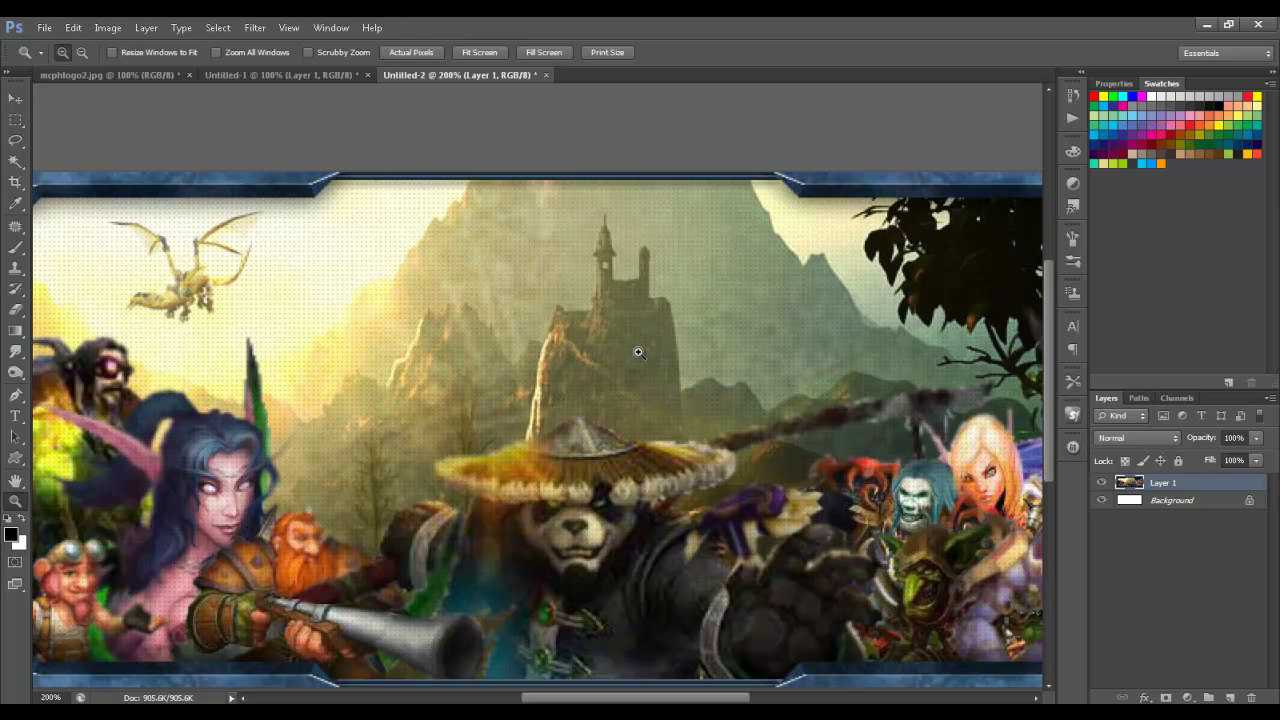
{"action": "left_click_drag", "start_coordinate": [557, 404], "coordinate": [640, 389]}
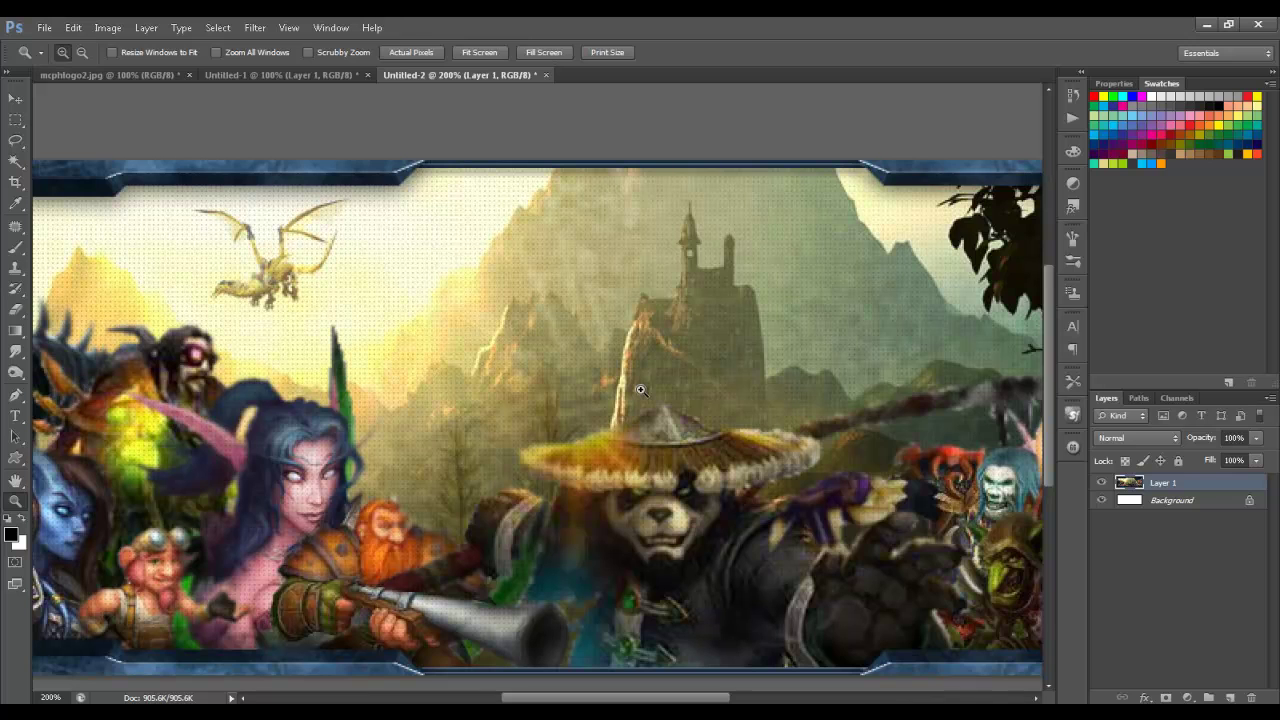
{"action": "left_click_drag", "start_coordinate": [600, 400], "coordinate": [730, 394]}
{"action": "left_click_drag", "start_coordinate": [401, 392], "coordinate": [448, 390]}
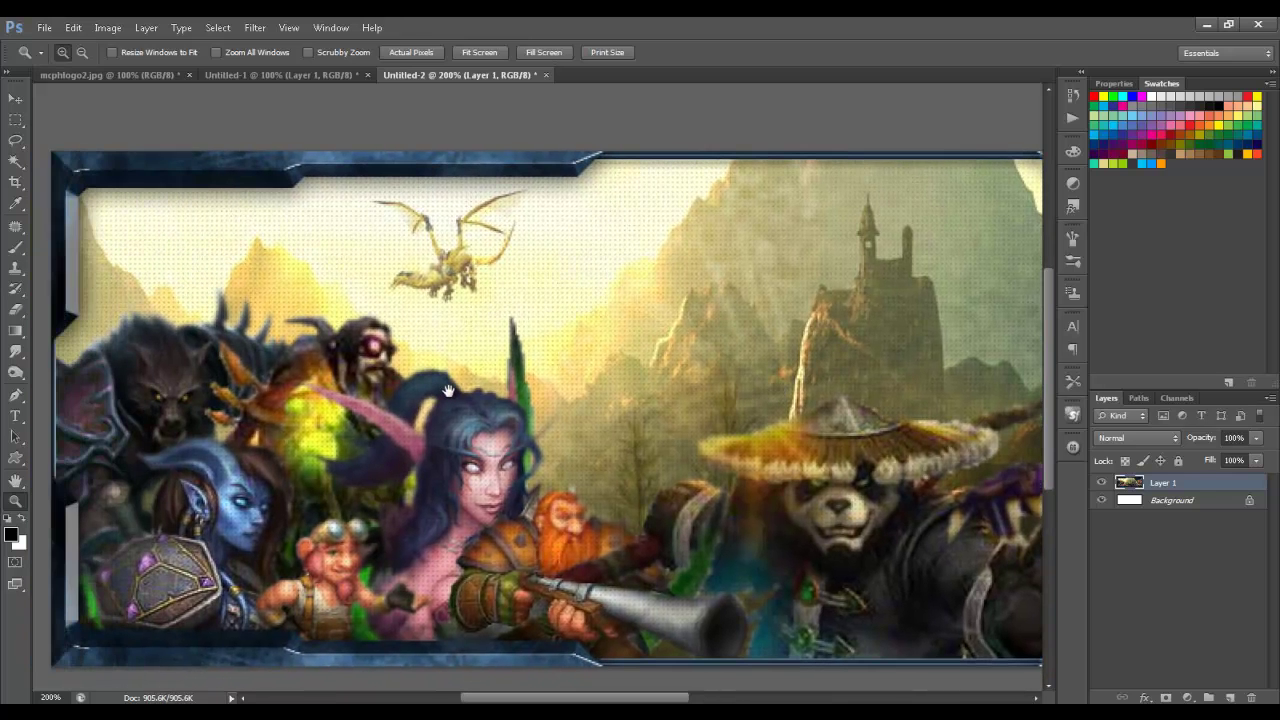
{"action": "scroll", "coordinate": [480, 380], "scroll_direction": "right", "scroll_amount": 3}
{"action": "scroll", "coordinate": [506, 371], "scroll_direction": "right", "scroll_amount": 2}
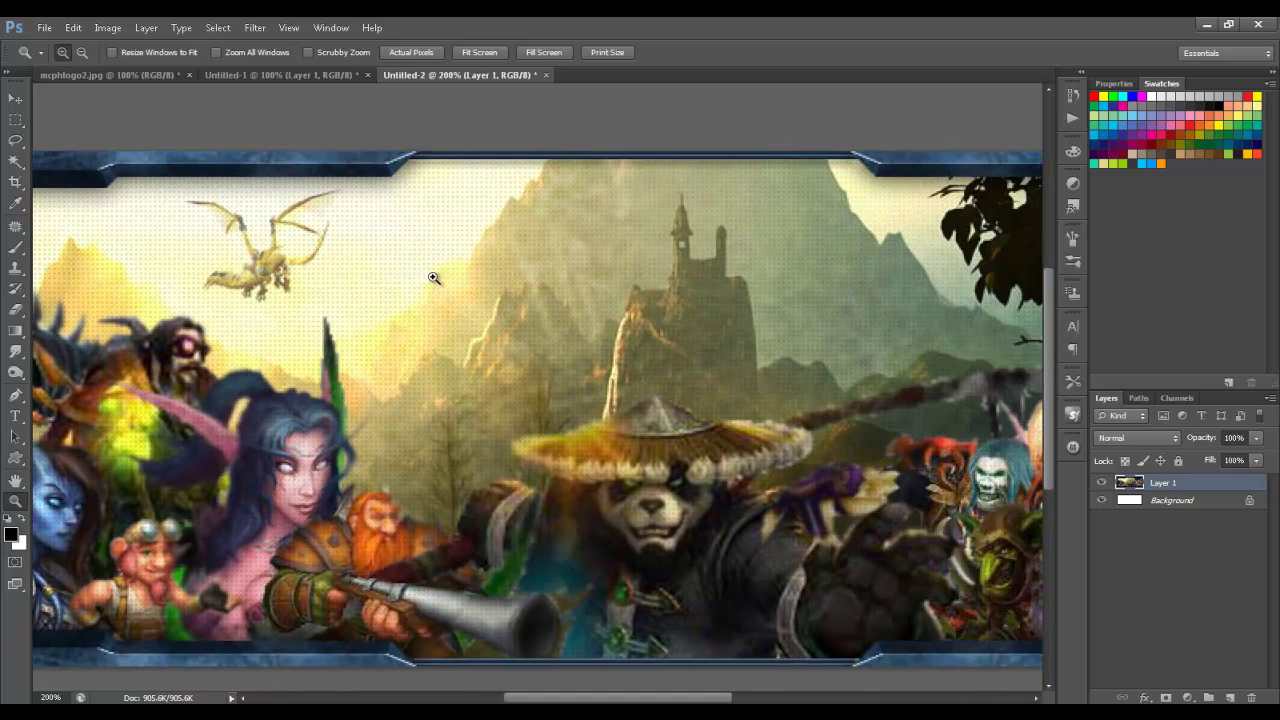
{"action": "scroll", "coordinate": [589, 360], "scroll_direction": "down", "scroll_amount": 1}
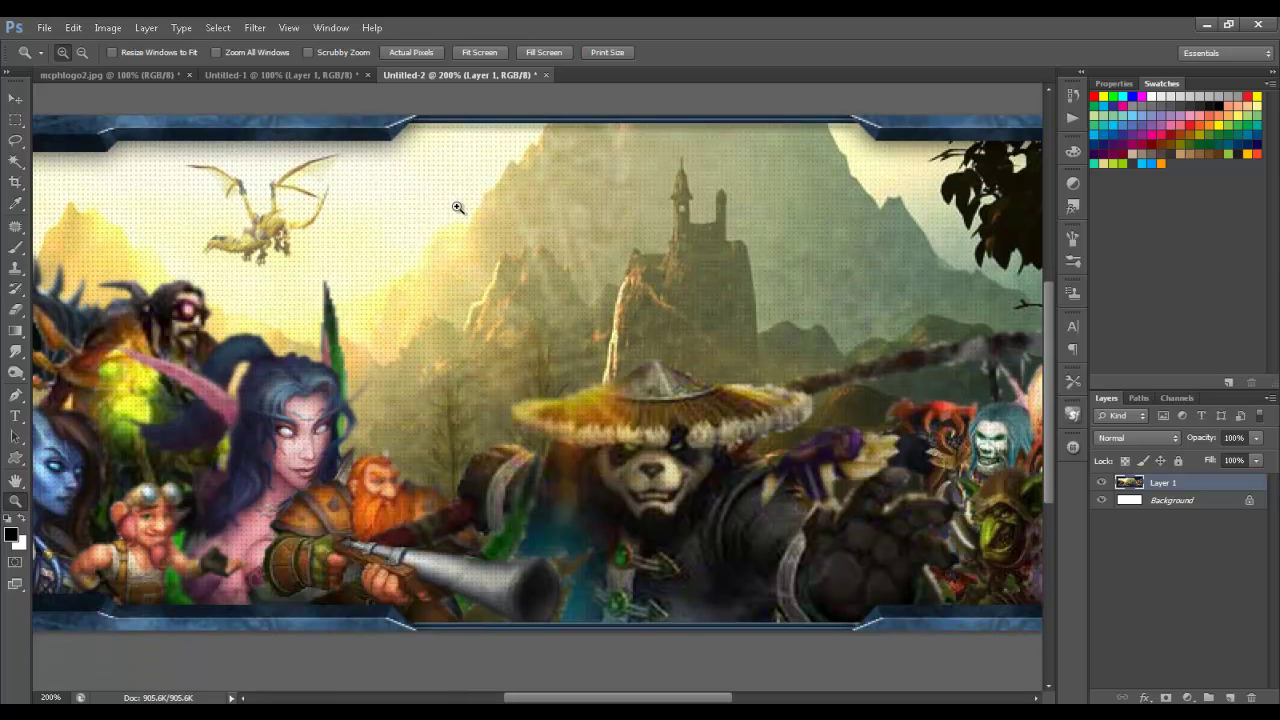
{"action": "left_click_drag", "start_coordinate": [444, 298], "coordinate": [656, 290]}
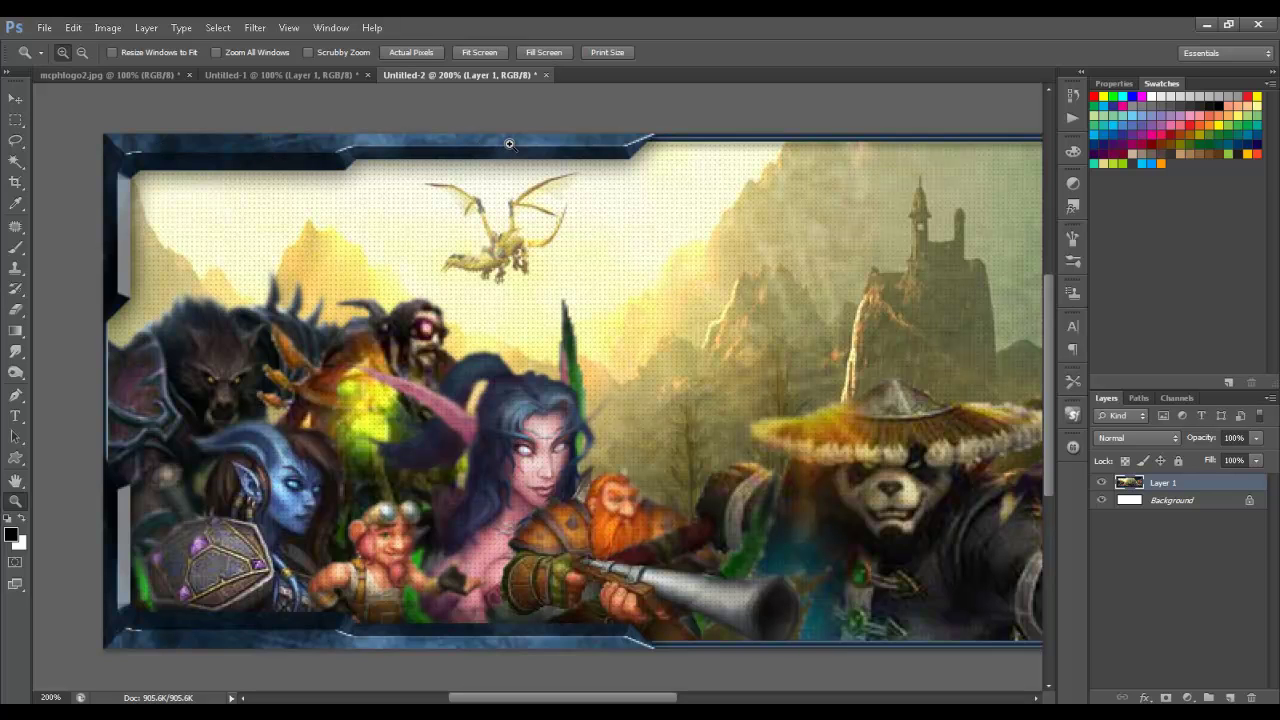
{"action": "scroll", "coordinate": [676, 332], "scroll_direction": "down", "scroll_amount": 1}
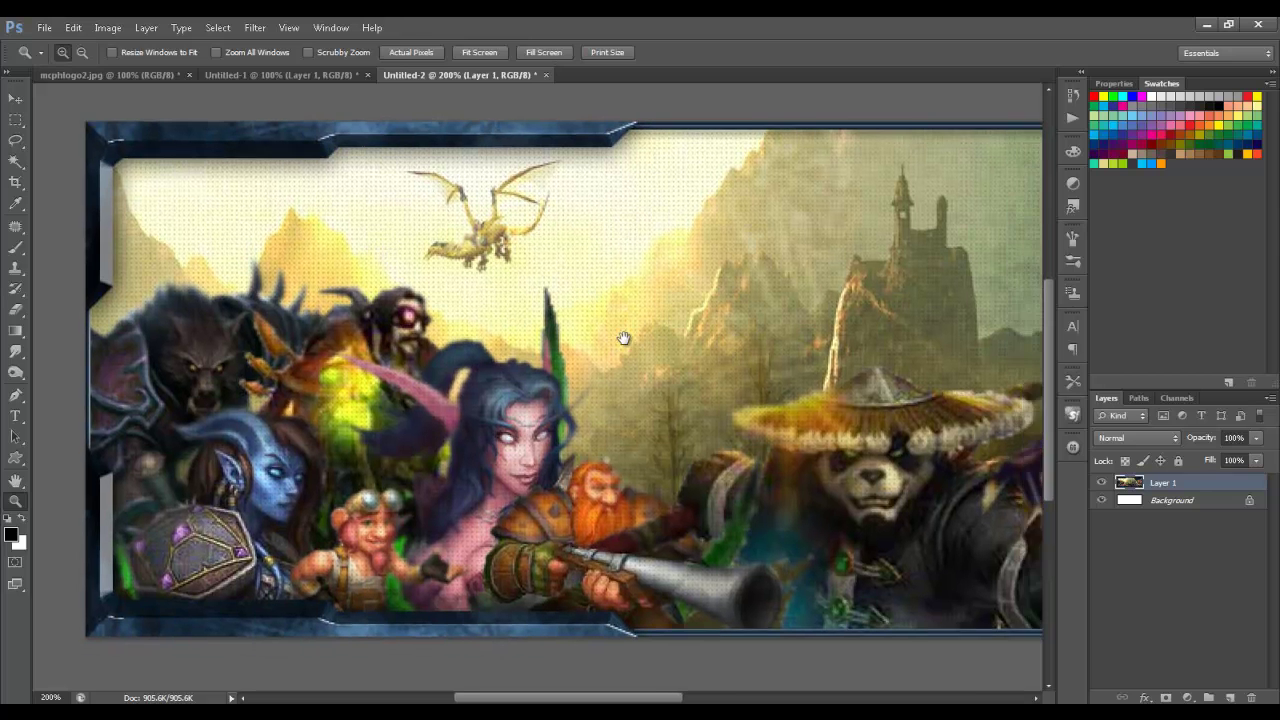
{"action": "mouse_move", "coordinate": [646, 443]}
{"action": "left_mouse_down"}
{"action": "mouse_move", "coordinate": [463, 316]}
{"action": "mouse_move", "coordinate": [496, 290]}
{"action": "left_mouse_up"}
Bring the frame document forward, inspect its top-left corner, then reset to actual size.
{"action": "left_click", "coordinate": [295, 74]}
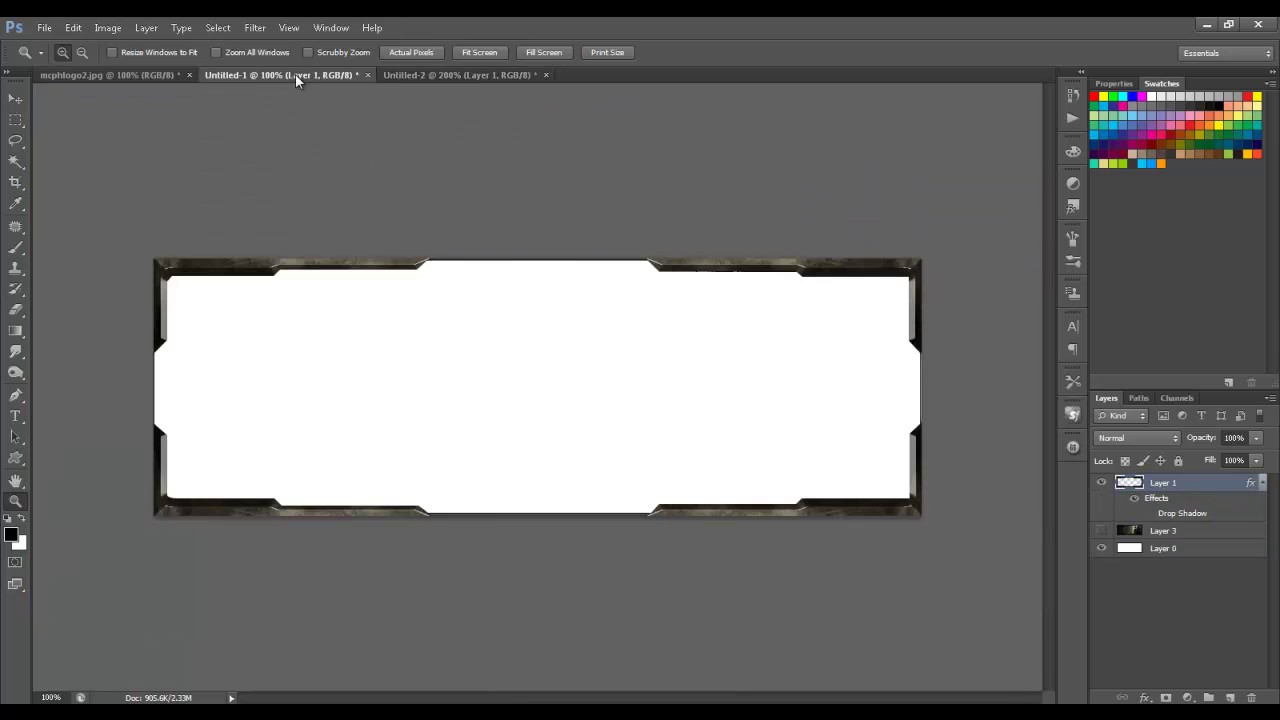
{"action": "left_click", "coordinate": [551, 320]}
{"action": "left_click_drag", "start_coordinate": [446, 334], "coordinate": [722, 307]}
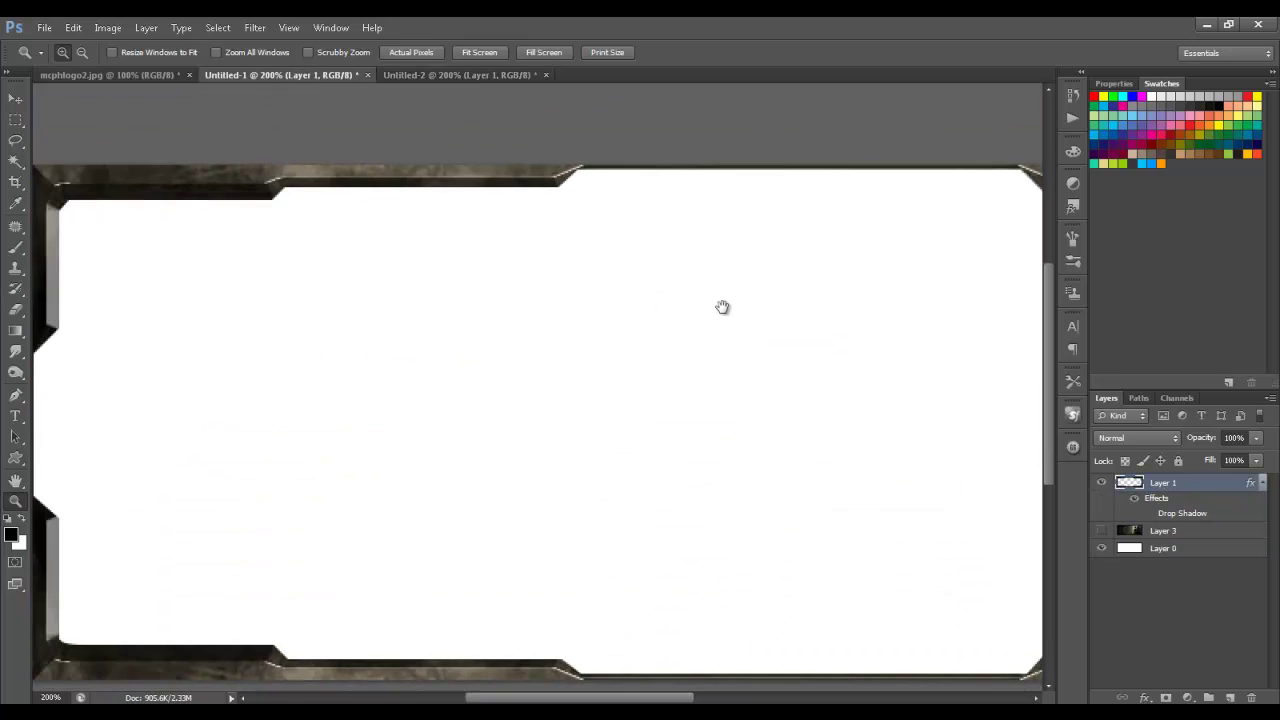
{"action": "left_click", "coordinate": [474, 75]}
{"action": "left_click", "coordinate": [279, 74]}
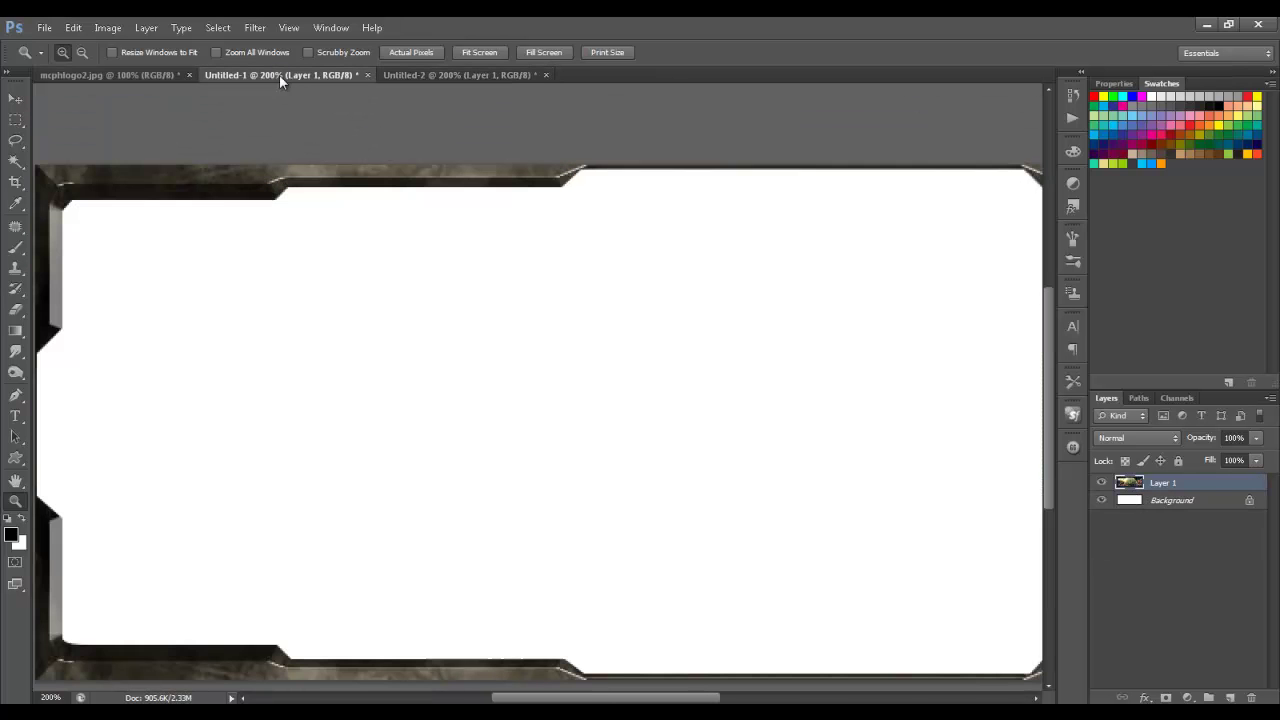
{"action": "left_click", "coordinate": [531, 268], "text": "alt"}
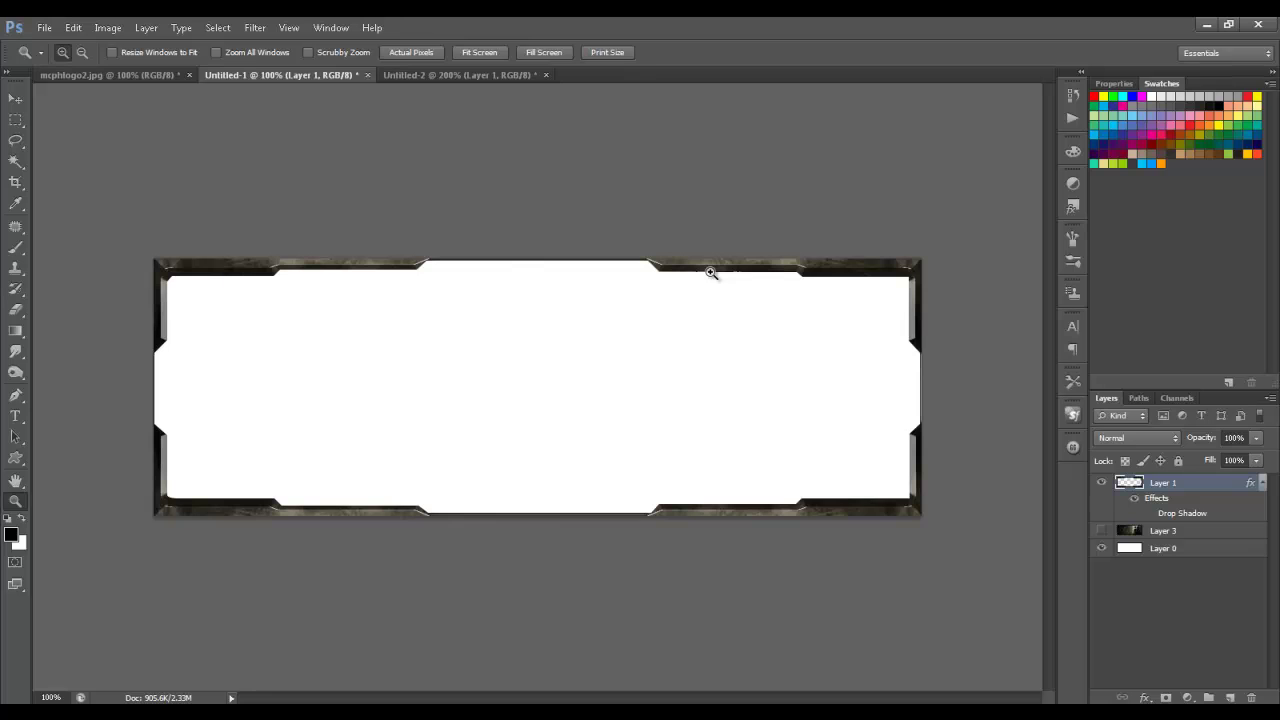
Give the frame's Layer 1 a Drop Shadow layer style.
{"action": "double_click", "coordinate": [1223, 490]}
{"action": "left_click", "coordinate": [743, 480]}
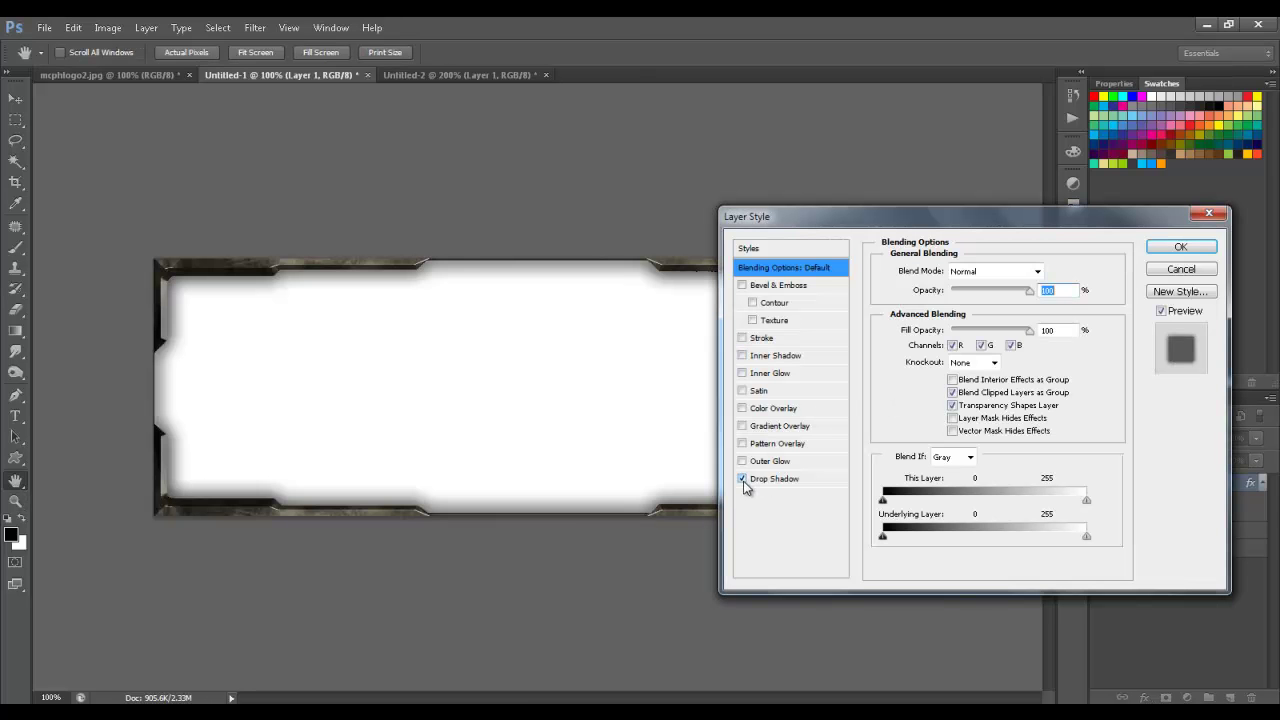
{"action": "left_click", "coordinate": [1176, 249]}
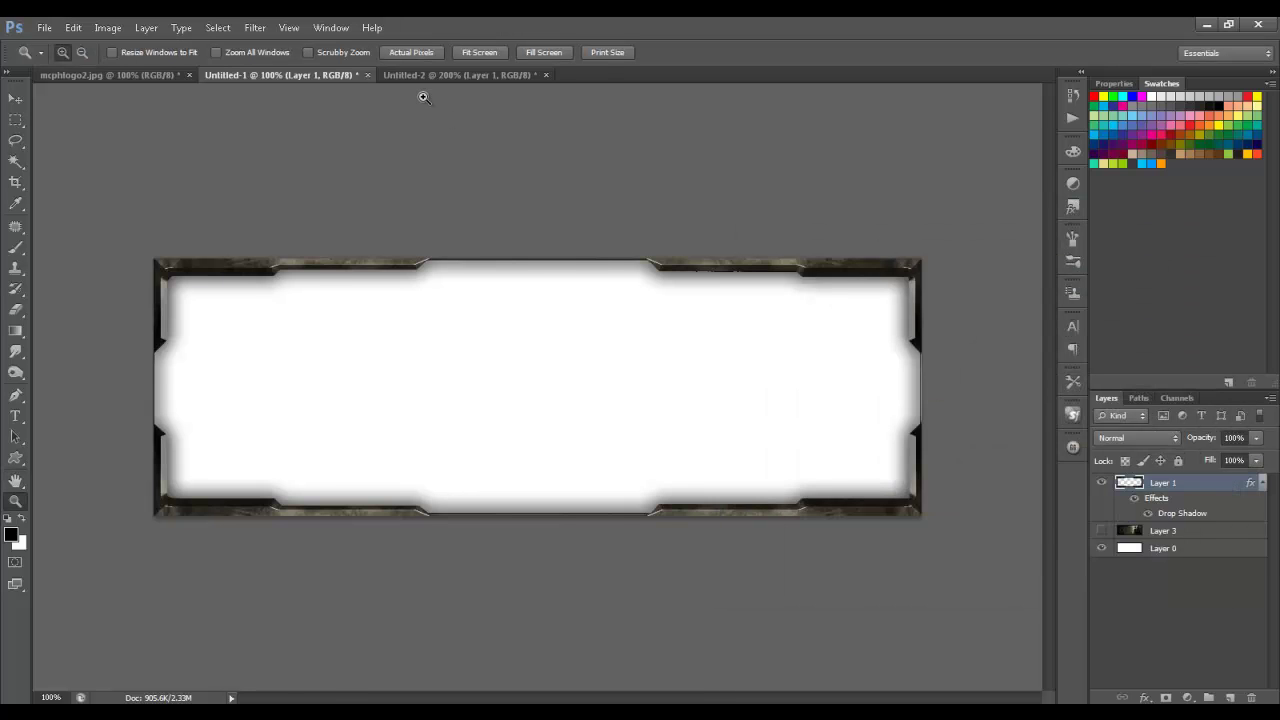
Make the zombie artwork on Layer 3 visible and nudge it slightly downward.
{"action": "left_click", "coordinate": [455, 75]}
{"action": "left_click", "coordinate": [523, 271]}
{"action": "mouse_move", "coordinate": [491, 329]}
{"action": "left_mouse_down"}
{"action": "mouse_move", "coordinate": [639, 330]}
{"action": "mouse_move", "coordinate": [629, 306]}
{"action": "left_mouse_up"}
{"action": "left_click", "coordinate": [334, 75]}
{"action": "left_click", "coordinate": [1101, 531]}
{"action": "key", "text": "v"}
{"action": "mouse_move", "coordinate": [590, 405]}
{"action": "left_mouse_down"}
{"action": "mouse_move", "coordinate": [589, 426]}
{"action": "mouse_move", "coordinate": [584, 401]}
{"action": "left_mouse_up"}
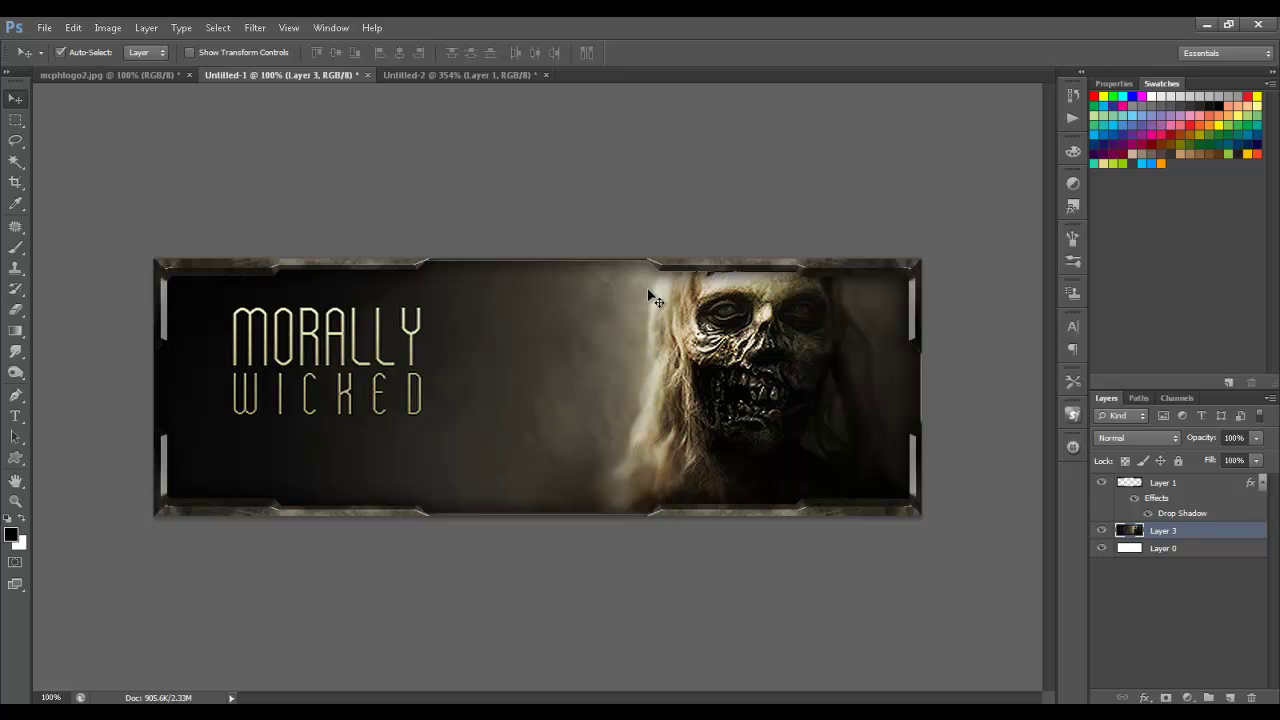
Rename the zombie artwork layer to Sig and the frame layer to Bparder.
{"action": "left_click", "coordinate": [397, 266]}
{"action": "left_click", "coordinate": [1180, 533]}
{"action": "double_click", "coordinate": [1165, 531]}
{"action": "type", "text": "Sig"}
{"action": "key", "text": "Return"}
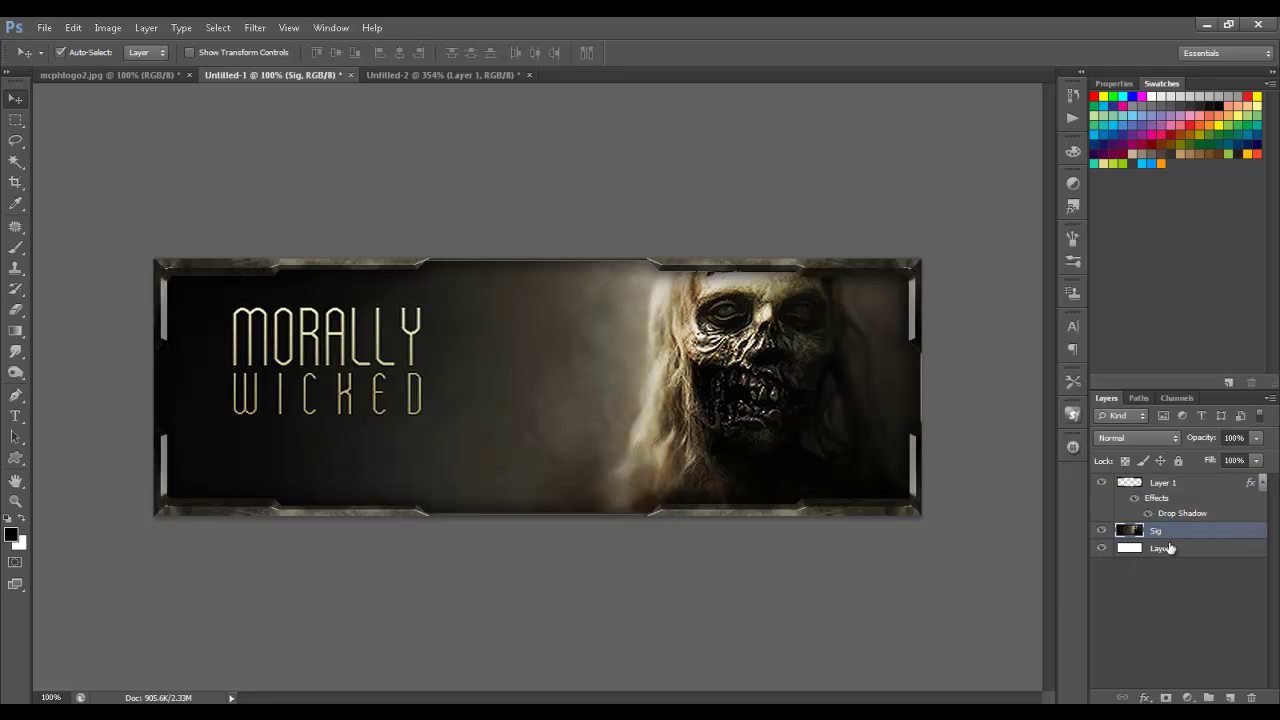
{"action": "double_click", "coordinate": [1163, 482]}
{"action": "type", "text": "Boa"}
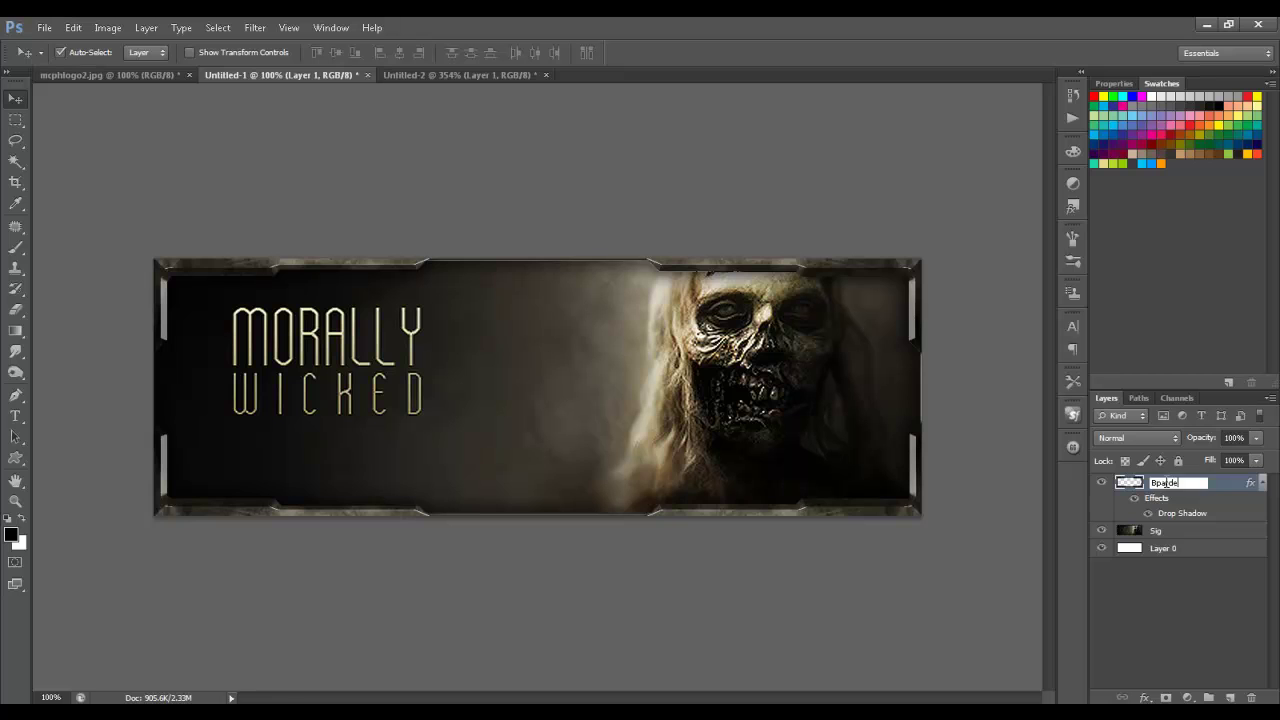
{"action": "type", "text": "r"}
{"action": "key", "text": "Return"}
Add a new empty Layer 1 directly above the Sig layer.
{"action": "left_click", "coordinate": [1170, 532]}
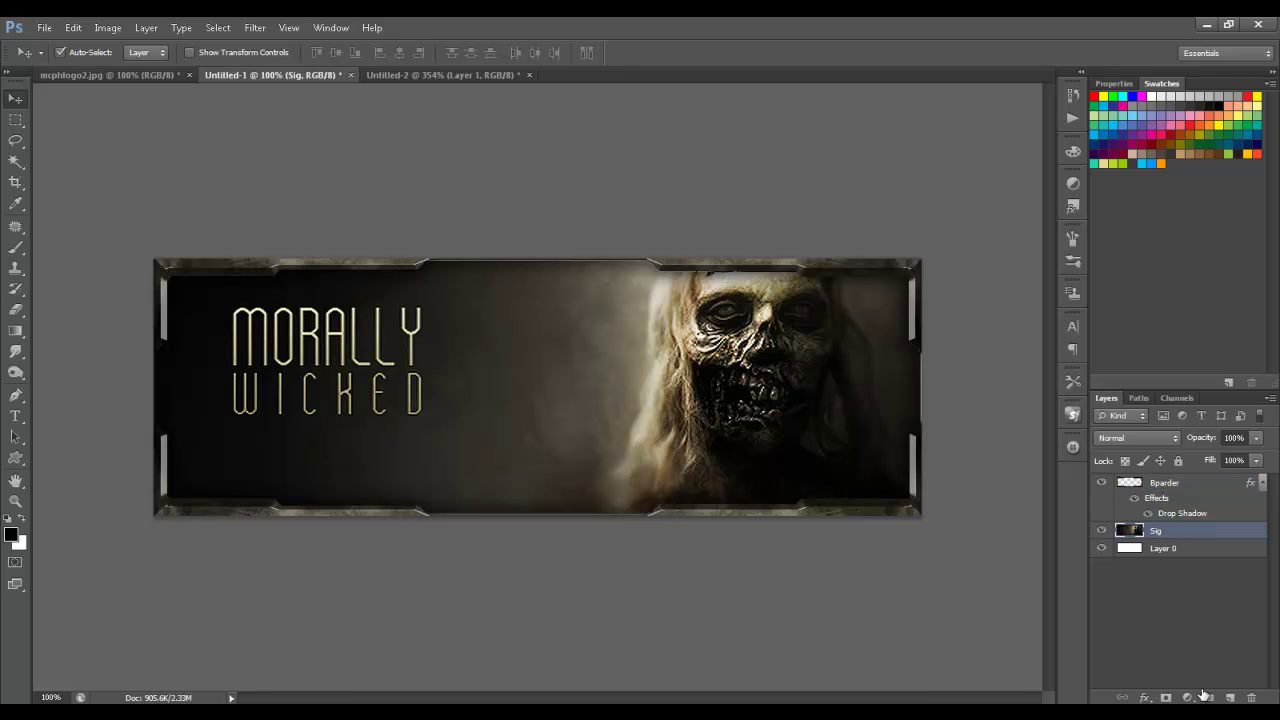
{"action": "left_click", "coordinate": [1231, 698]}
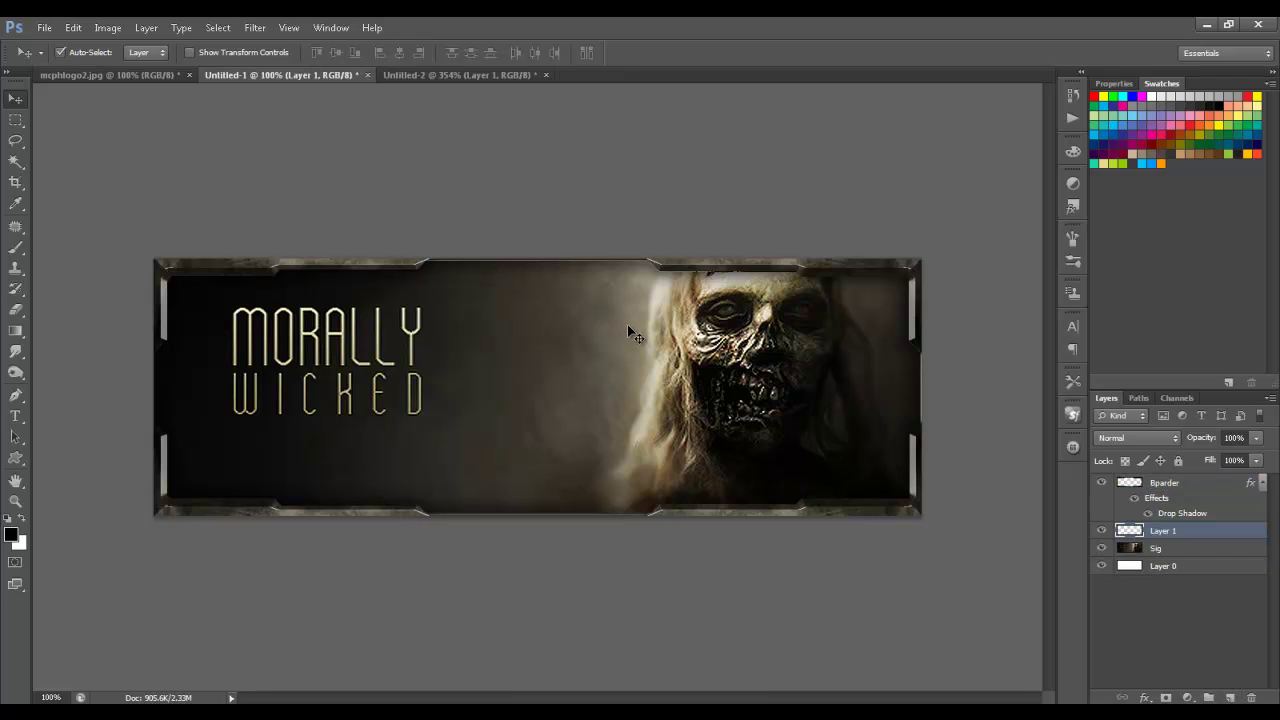
{"action": "left_click", "coordinate": [420, 75]}
{"action": "scroll", "coordinate": [560, 400], "scroll_direction": "down", "scroll_amount": 3}
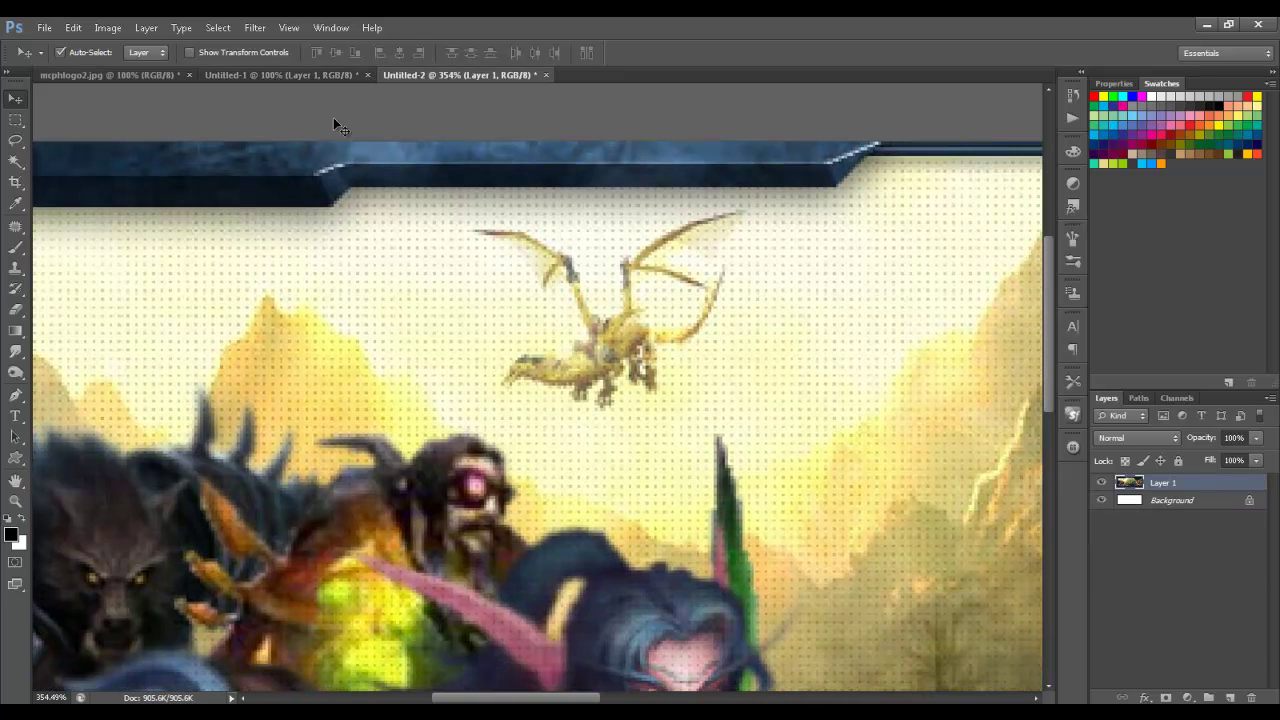
{"action": "left_click", "coordinate": [295, 75]}
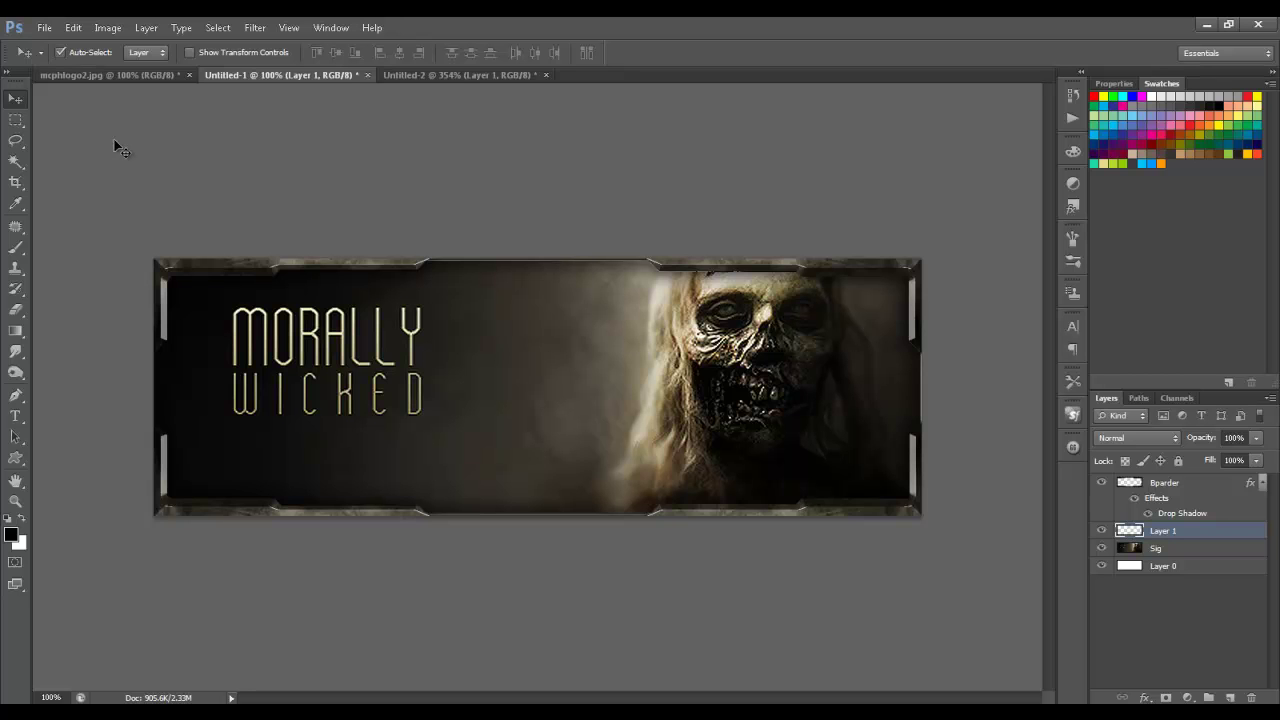
Fill the new Layer 1 with white using Edit > Fill.
{"action": "left_click", "coordinate": [73, 28]}
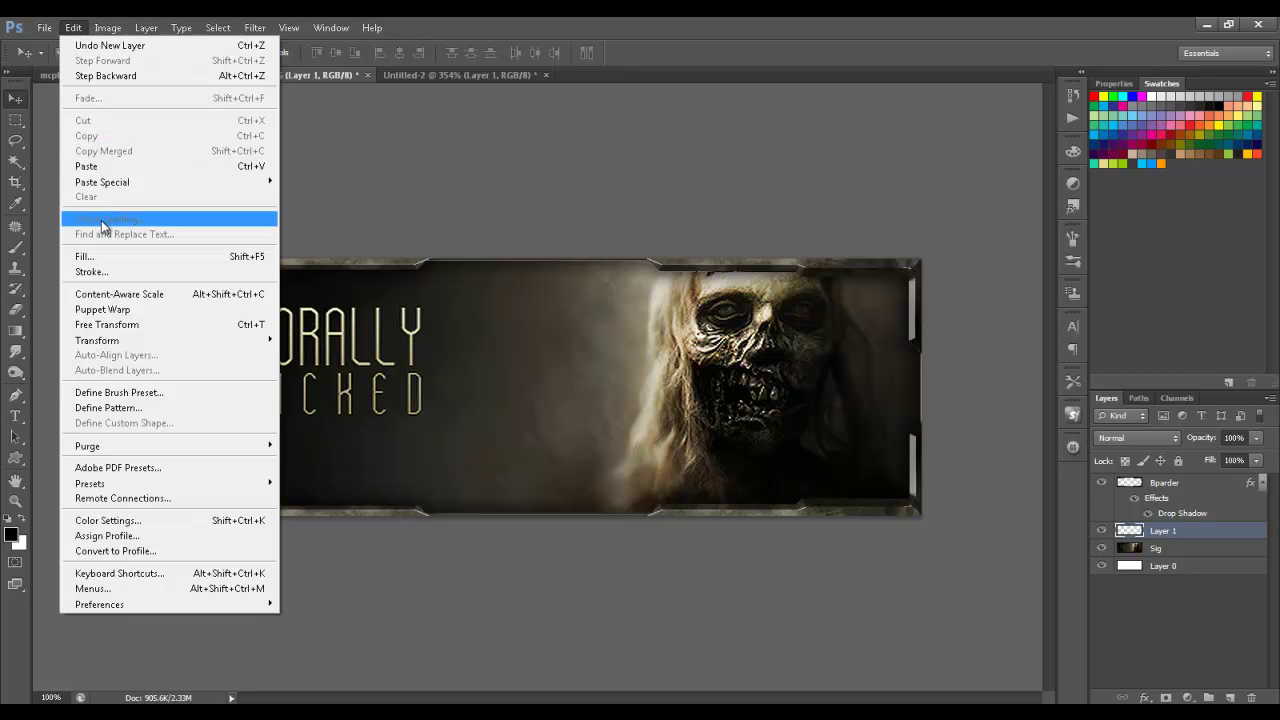
{"action": "left_click", "coordinate": [85, 258]}
{"action": "key", "text": "Return"}
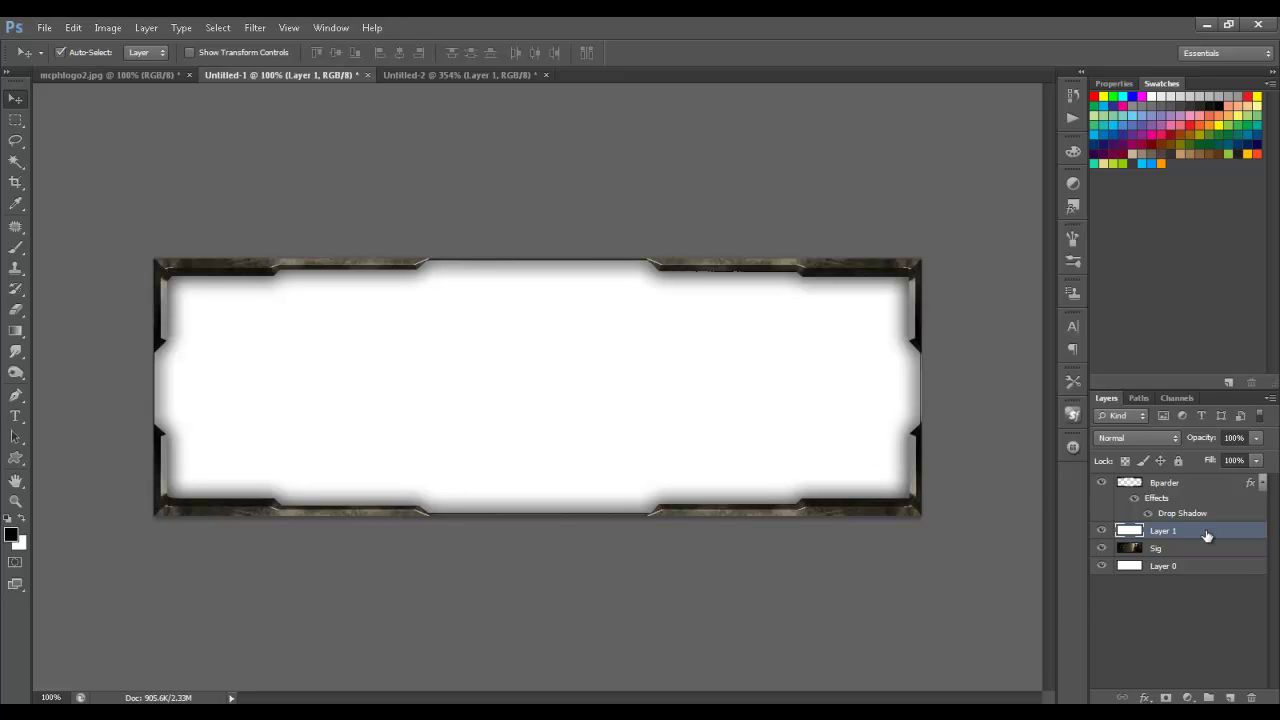
Rename the white-filled Layer 1 to Patteern.
{"action": "double_click", "coordinate": [1226, 540]}
{"action": "key", "text": "Escape"}
{"action": "double_click", "coordinate": [1163, 531]}
{"action": "type", "text": "PA"}
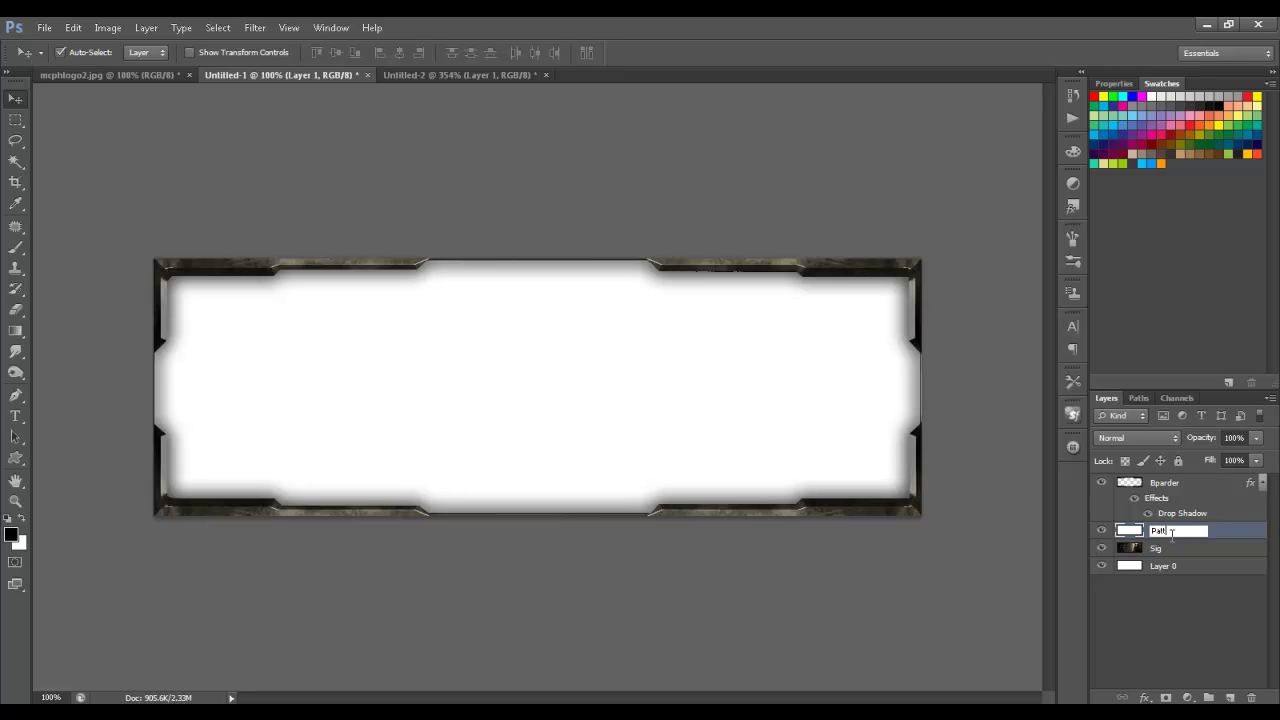
{"action": "type", "text": "ern"}
{"action": "key", "text": "Return"}
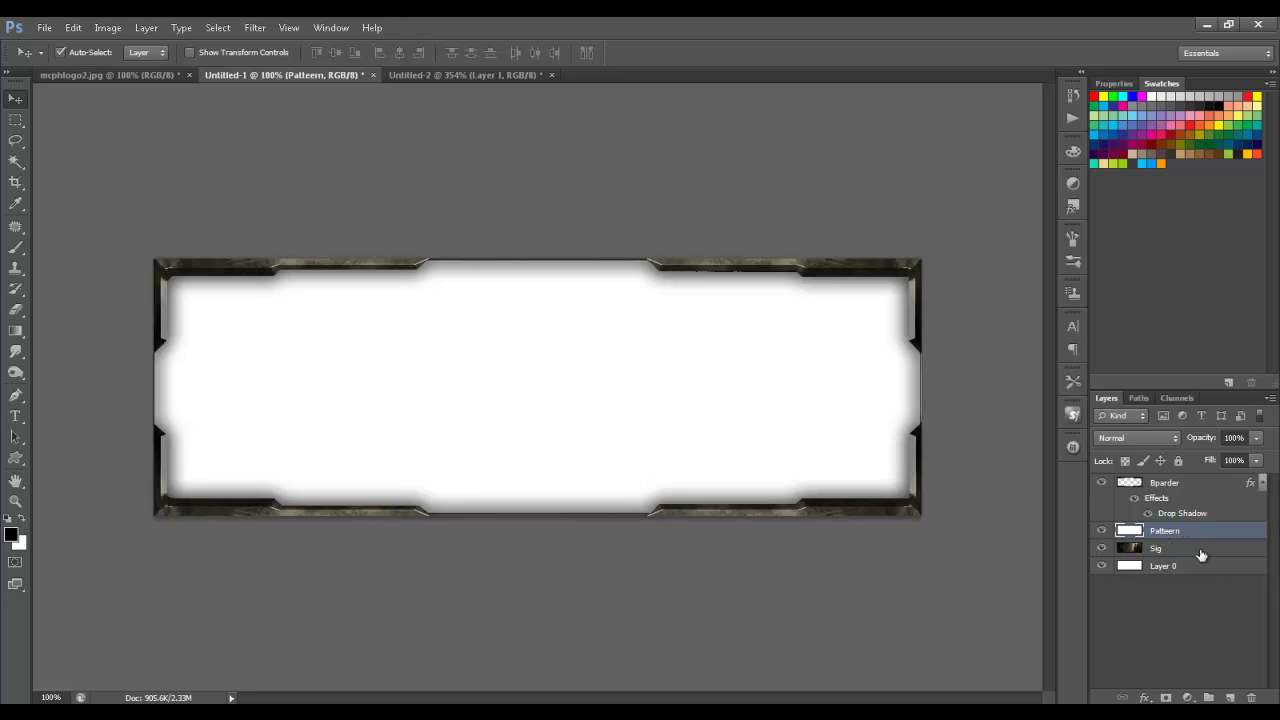
Set the Patteern layer's Fill Opacity to 0 in Layer Style.
{"action": "double_click", "coordinate": [1212, 531]}
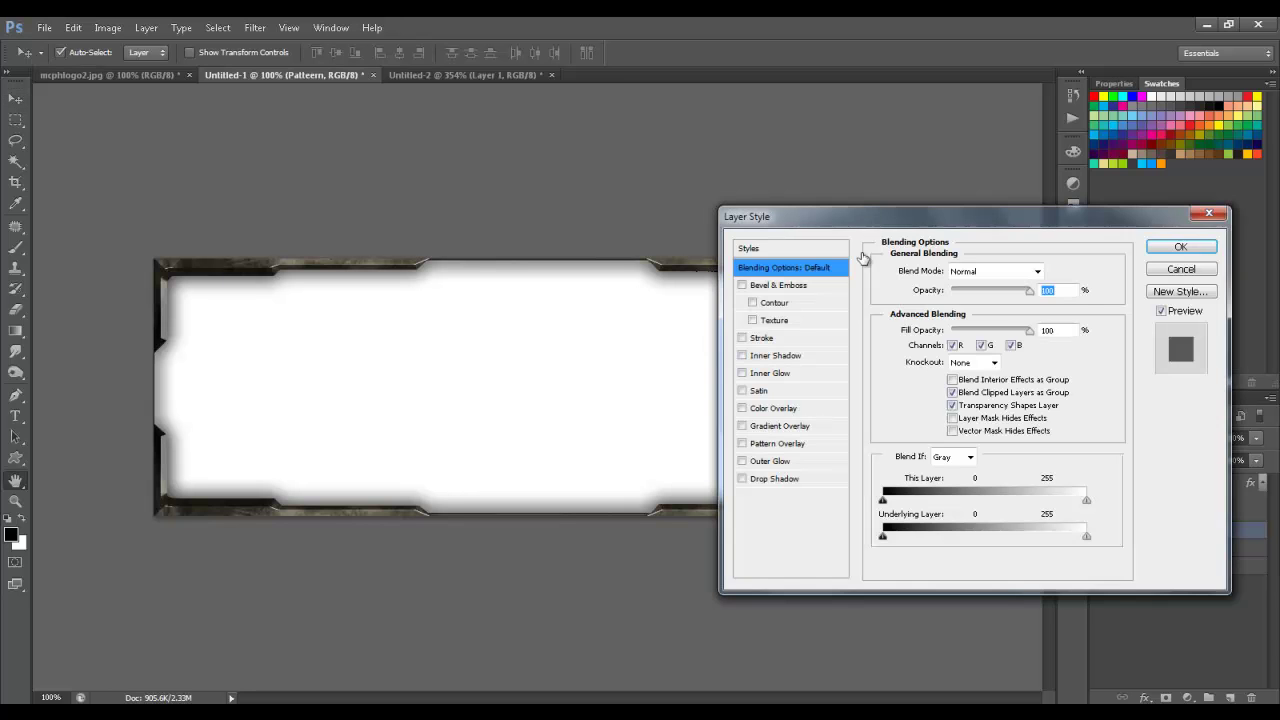
{"action": "left_click_drag", "start_coordinate": [901, 220], "coordinate": [763, 219]}
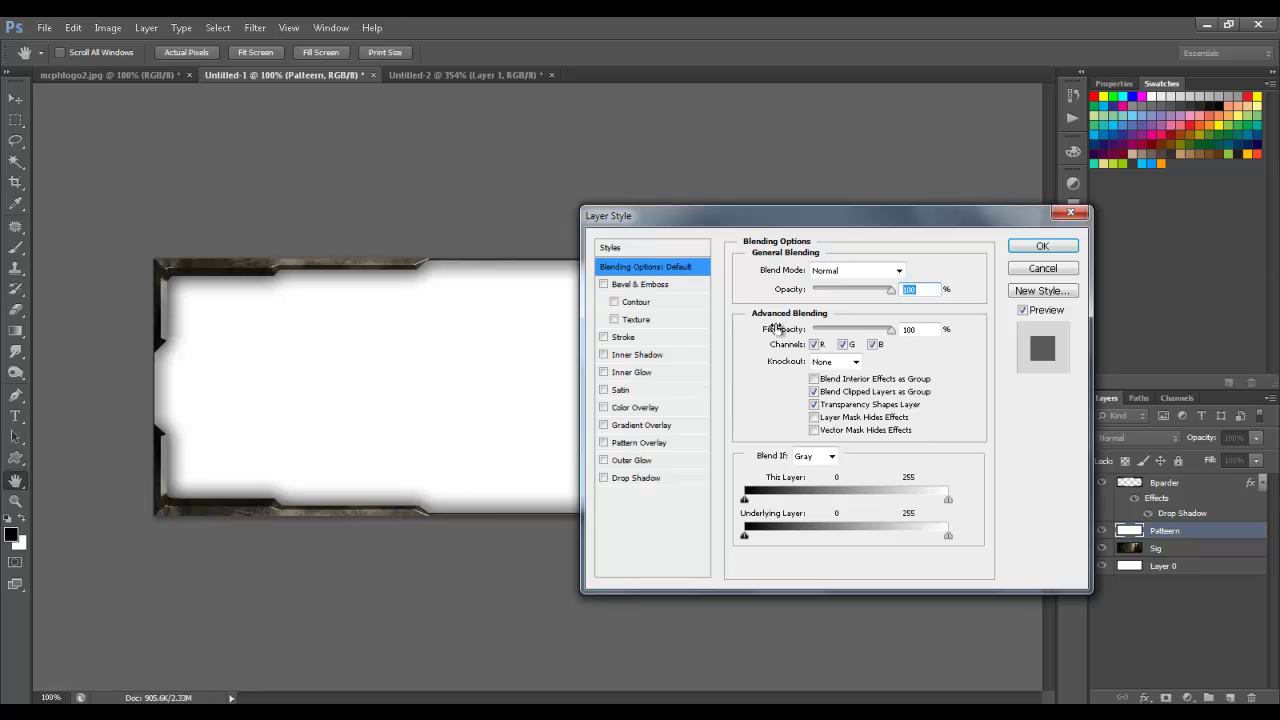
{"action": "left_click_drag", "start_coordinate": [777, 329], "coordinate": [800, 335]}
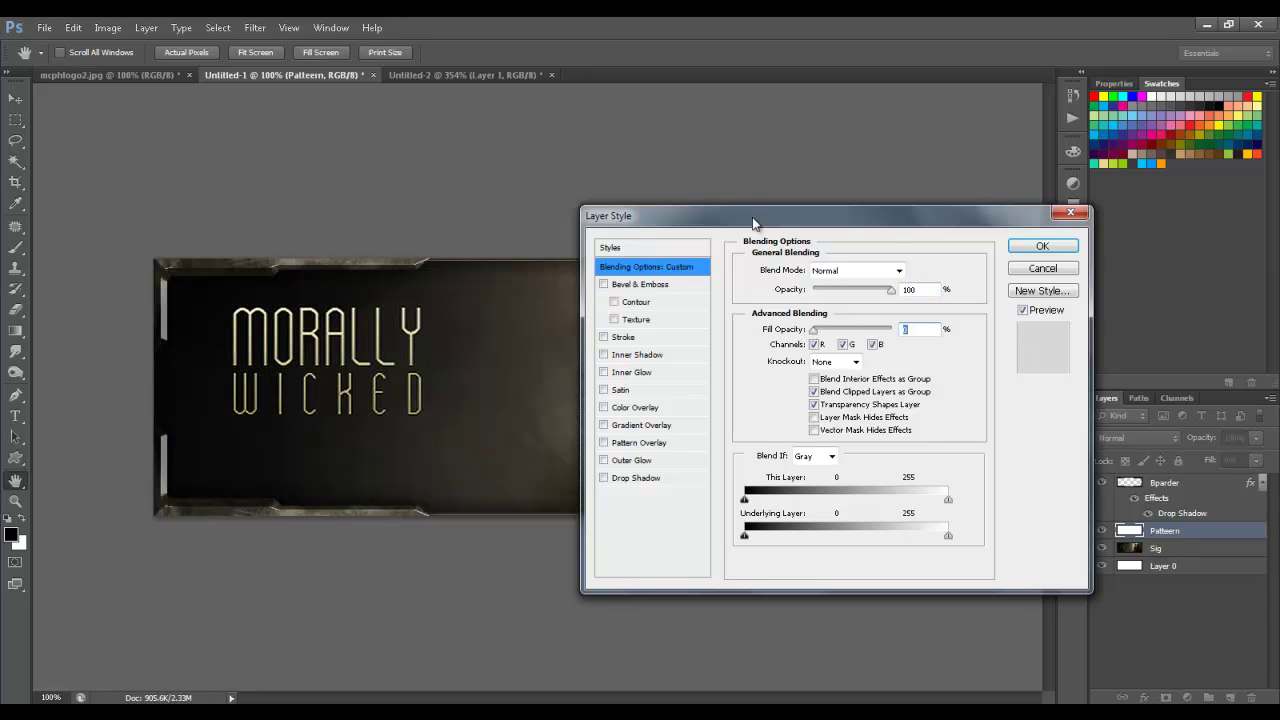
{"action": "left_click_drag", "start_coordinate": [753, 222], "coordinate": [922, 227]}
{"action": "left_click_drag", "start_coordinate": [798, 232], "coordinate": [736, 203]}
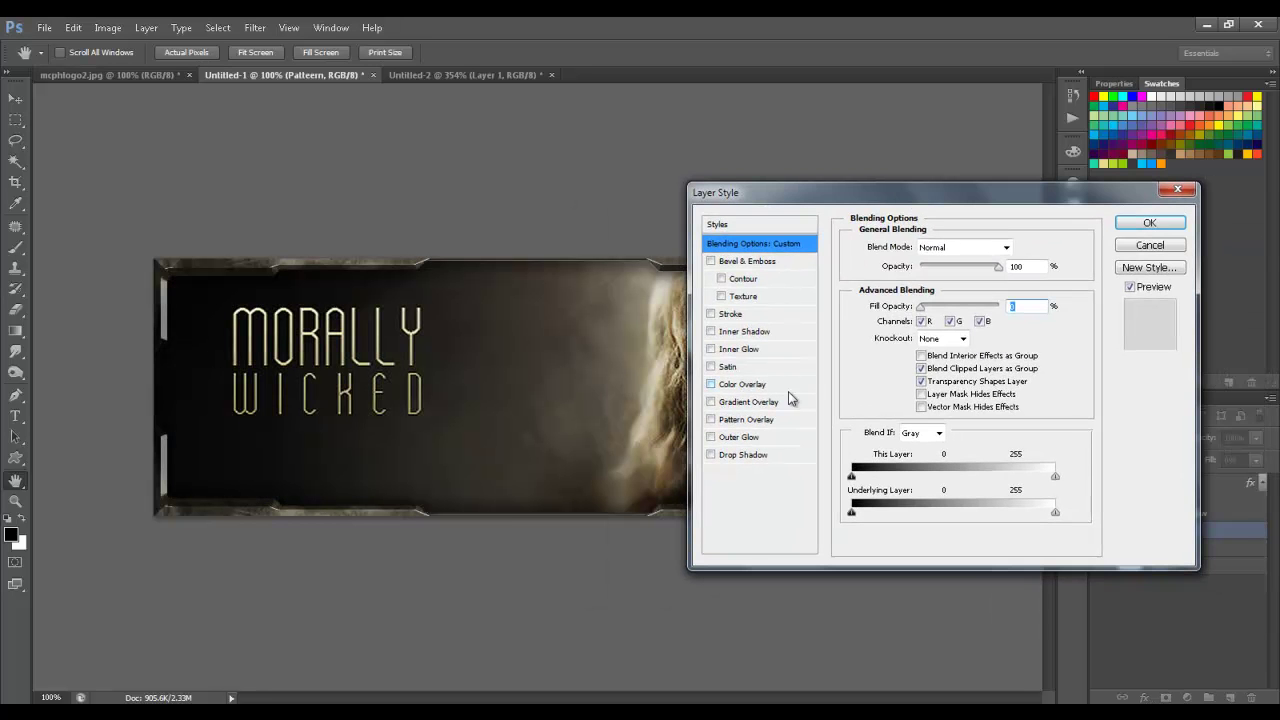
Enable Pattern Overlay and, after trying several patterns, choose the fine dot pattern.
{"action": "left_click", "coordinate": [711, 420]}
{"action": "left_click", "coordinate": [762, 421]}
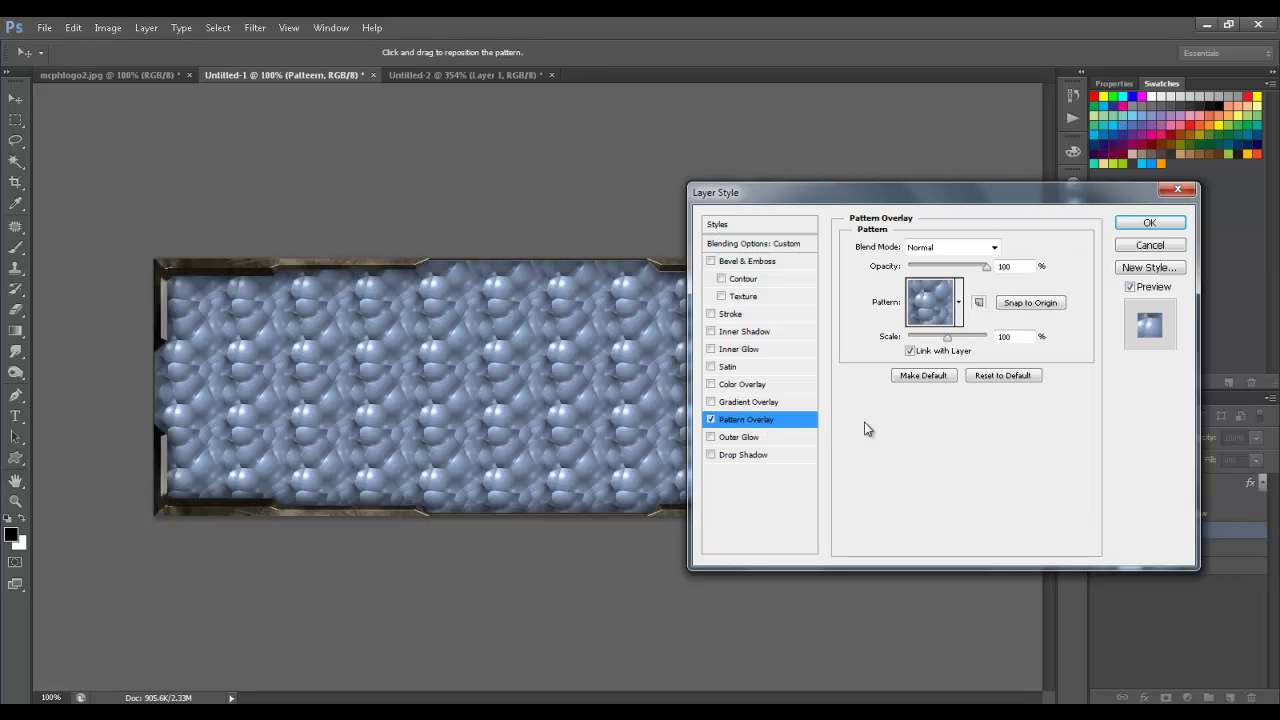
{"action": "left_click", "coordinate": [960, 305]}
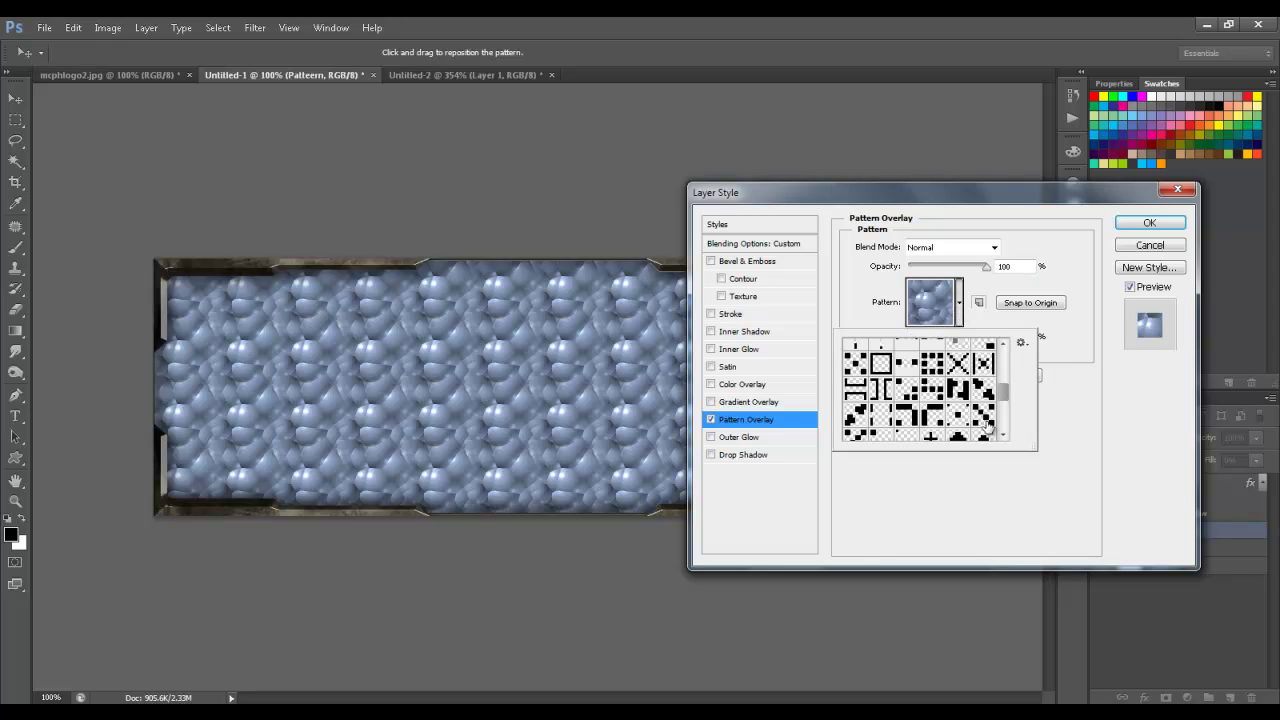
{"action": "left_click", "coordinate": [955, 420]}
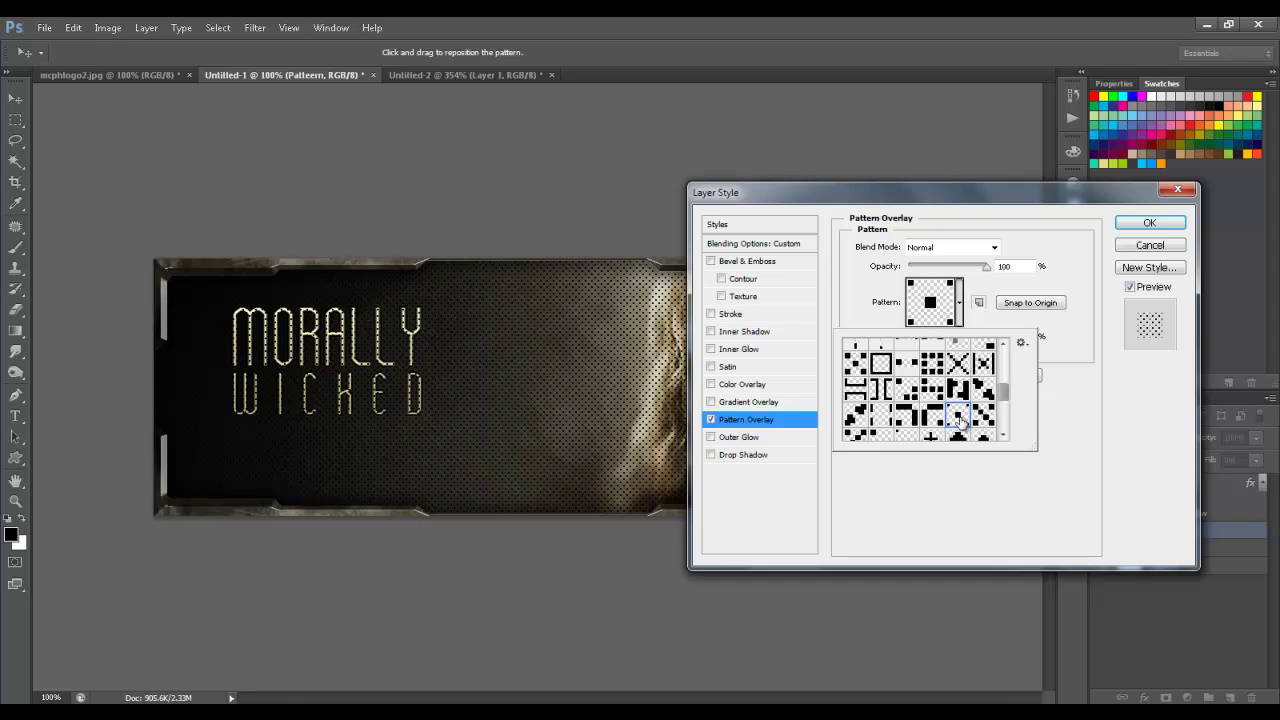
{"action": "left_click_drag", "start_coordinate": [1005, 391], "coordinate": [1006, 430]}
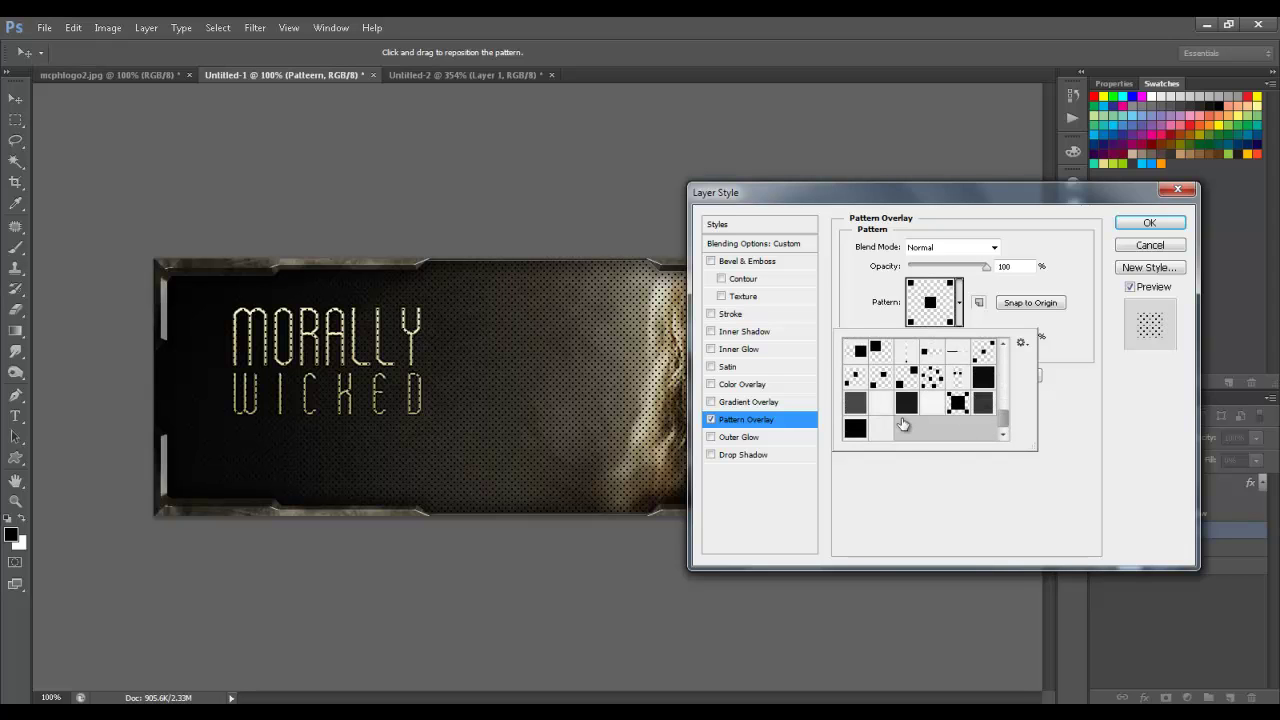
{"action": "left_click", "coordinate": [856, 404]}
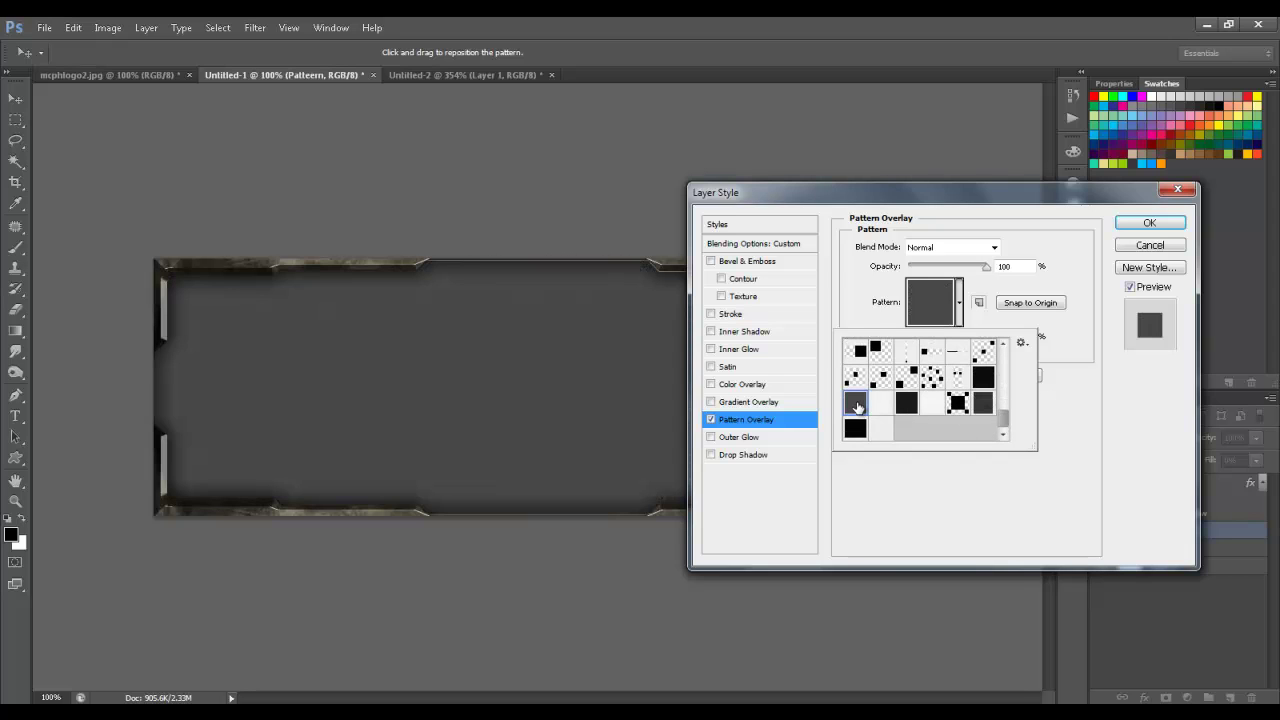
{"action": "left_click", "coordinate": [855, 430]}
{"action": "left_click", "coordinate": [983, 404]}
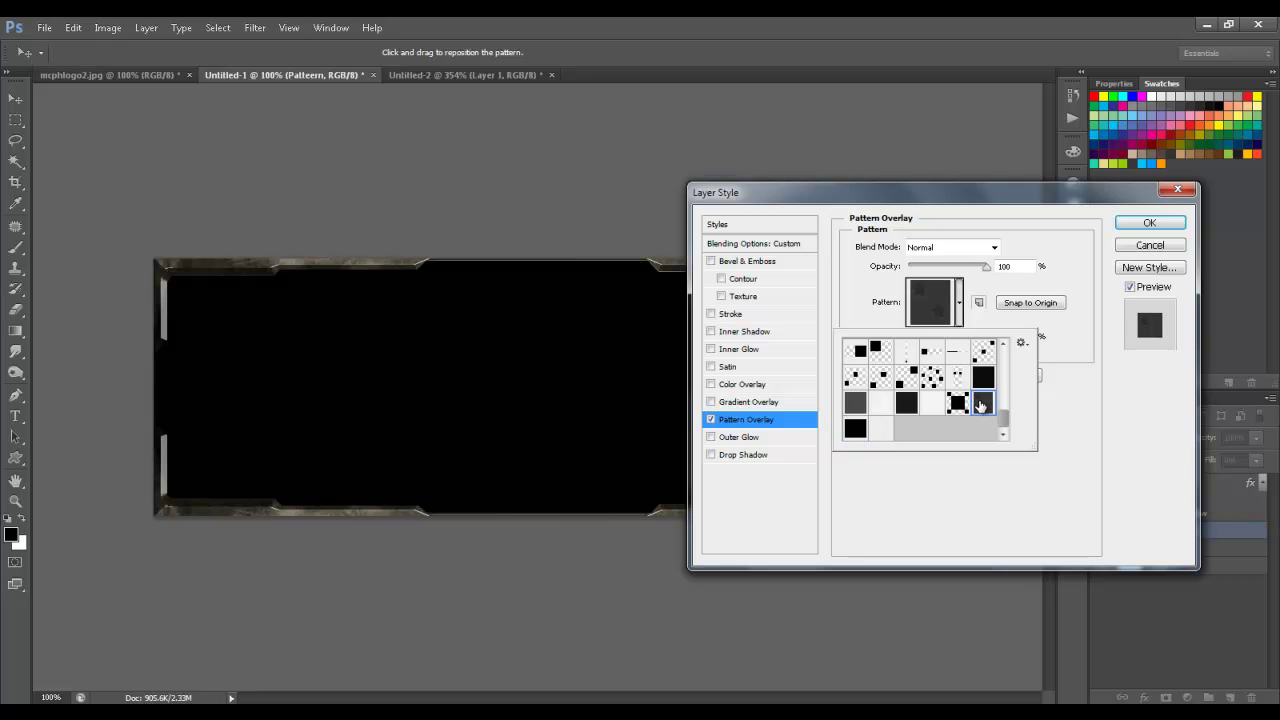
{"action": "scroll", "coordinate": [1008, 408], "scroll_direction": "up", "scroll_amount": 2}
{"action": "scroll", "coordinate": [1010, 406], "scroll_direction": "up", "scroll_amount": 1}
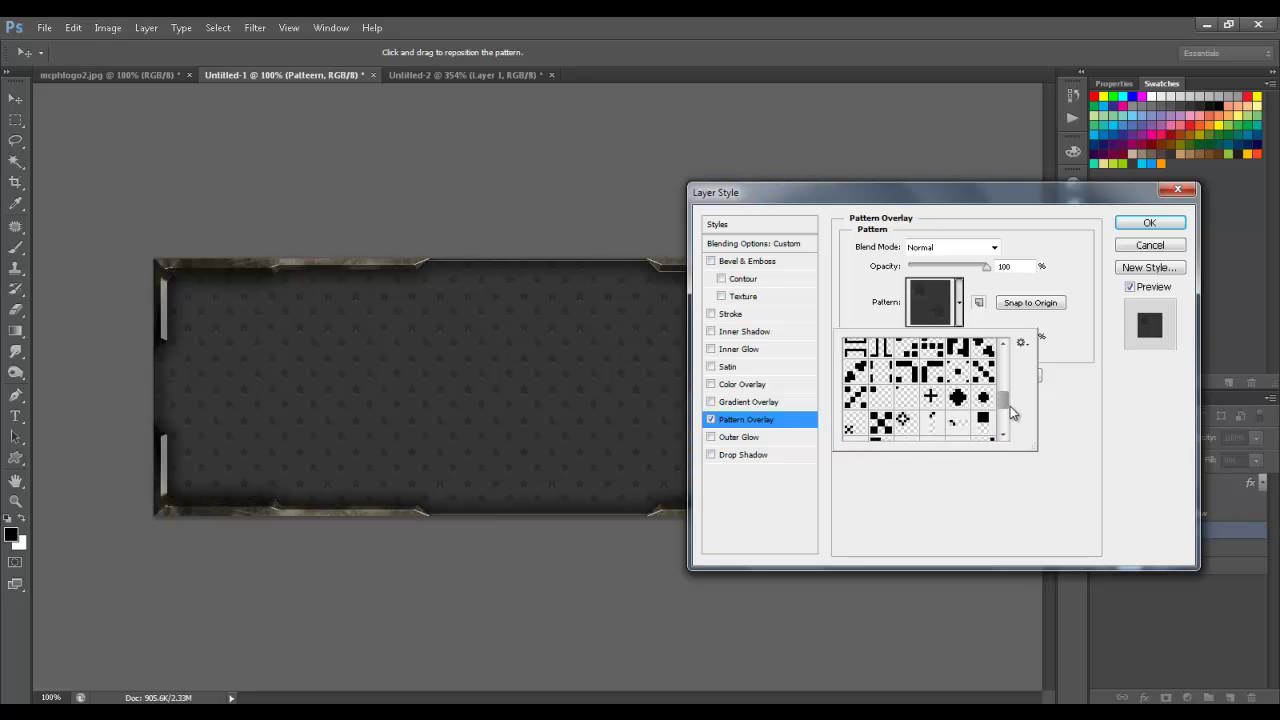
{"action": "scroll", "coordinate": [1010, 406], "scroll_direction": "up", "scroll_amount": 1}
{"action": "left_click", "coordinate": [958, 382]}
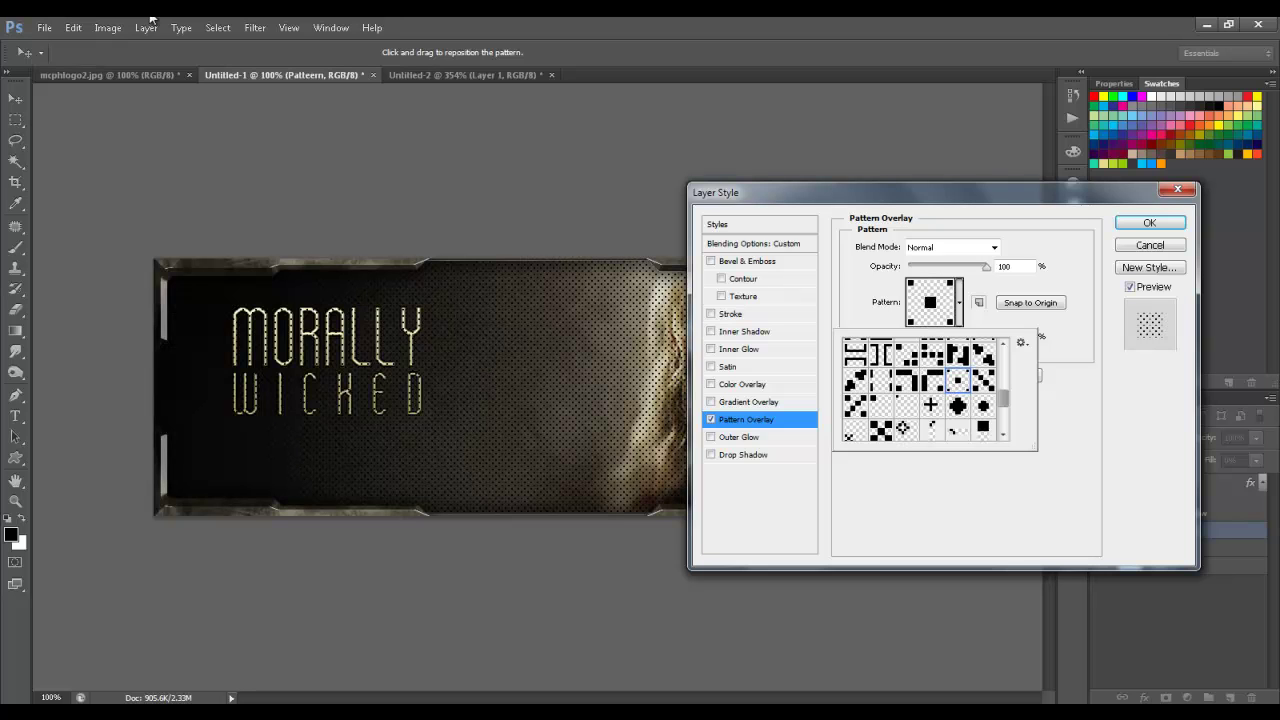
Apply the dot Pattern Overlay and close Layer Style.
{"action": "left_click", "coordinate": [73, 27]}
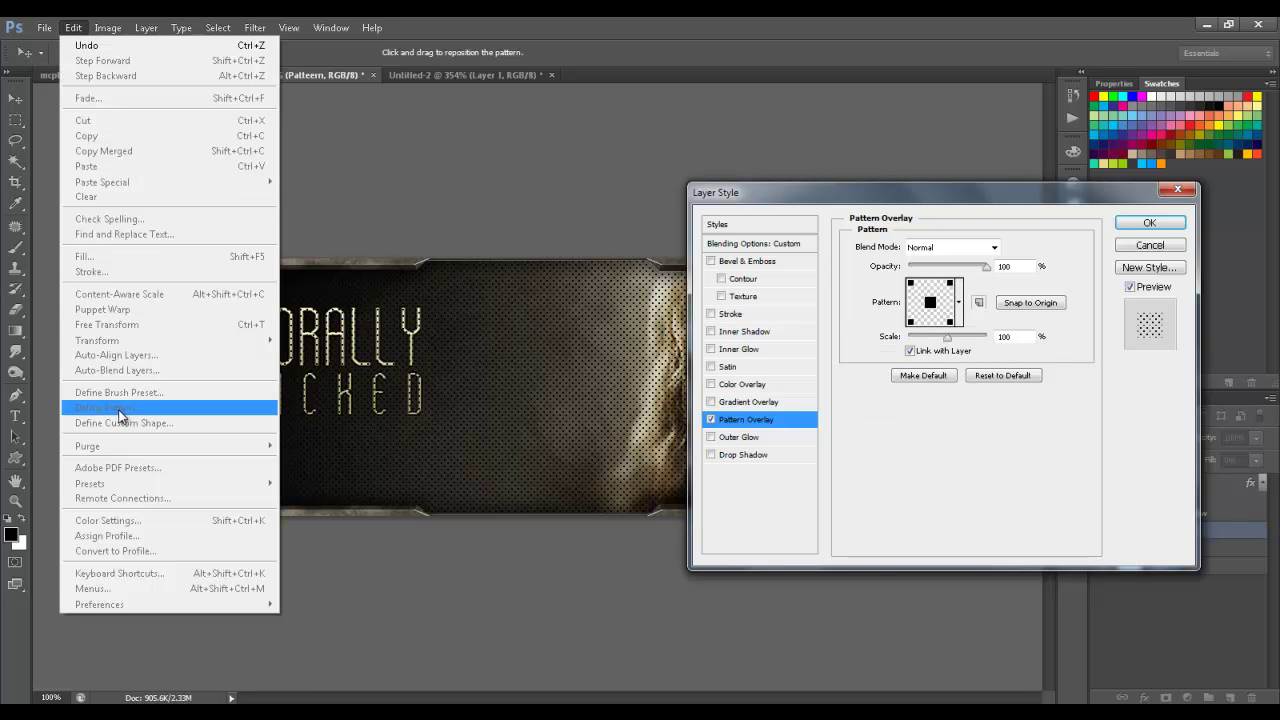
{"action": "left_click", "coordinate": [852, 210]}
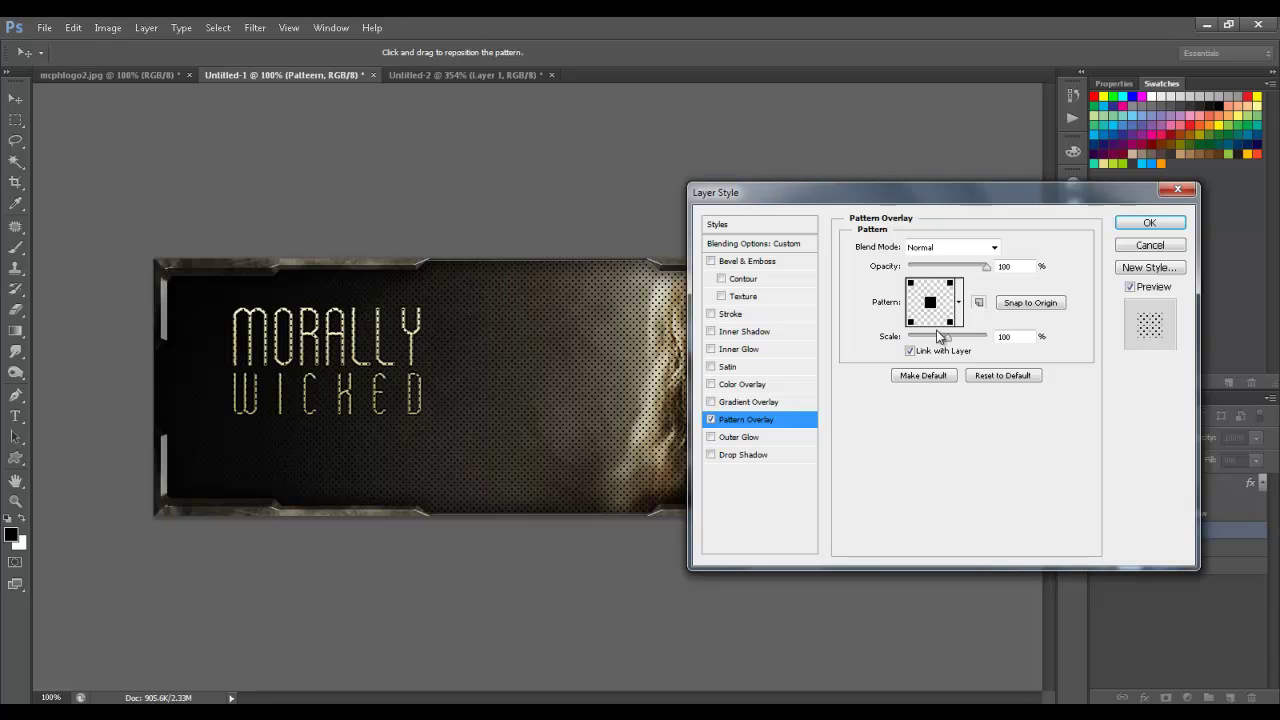
{"action": "left_click_drag", "start_coordinate": [858, 195], "coordinate": [915, 222]}
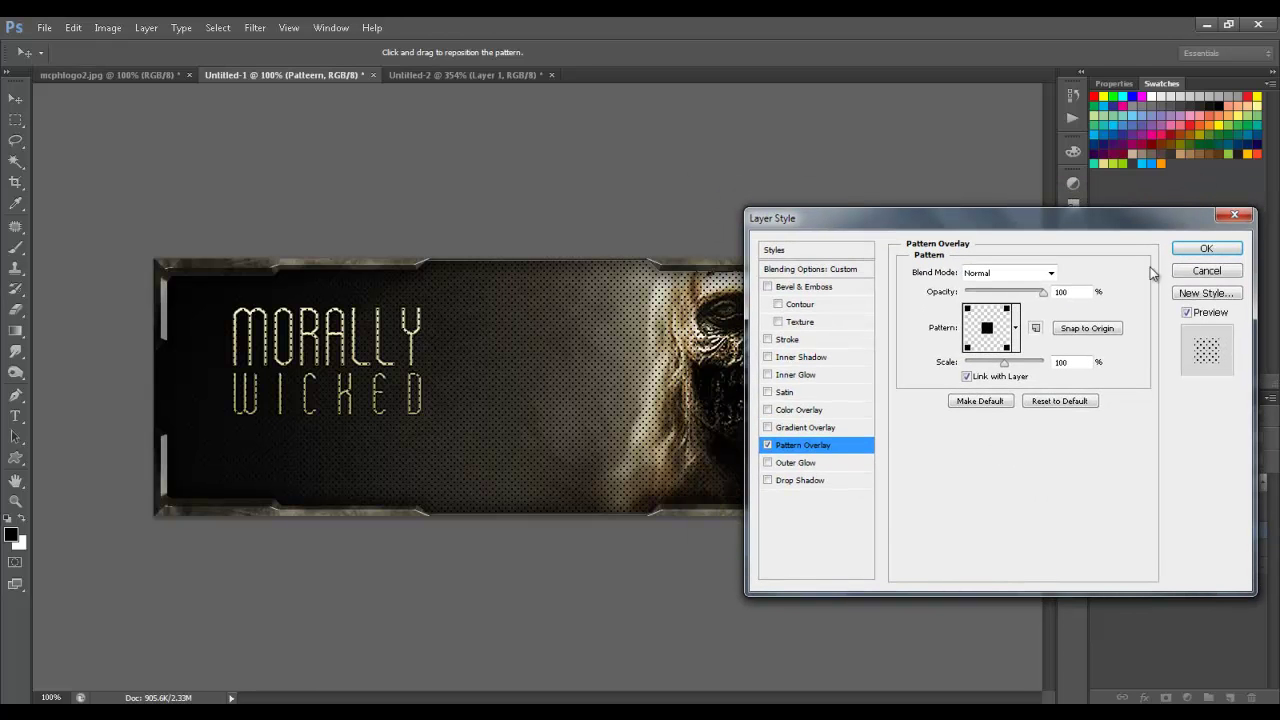
{"action": "left_click", "coordinate": [1206, 248]}
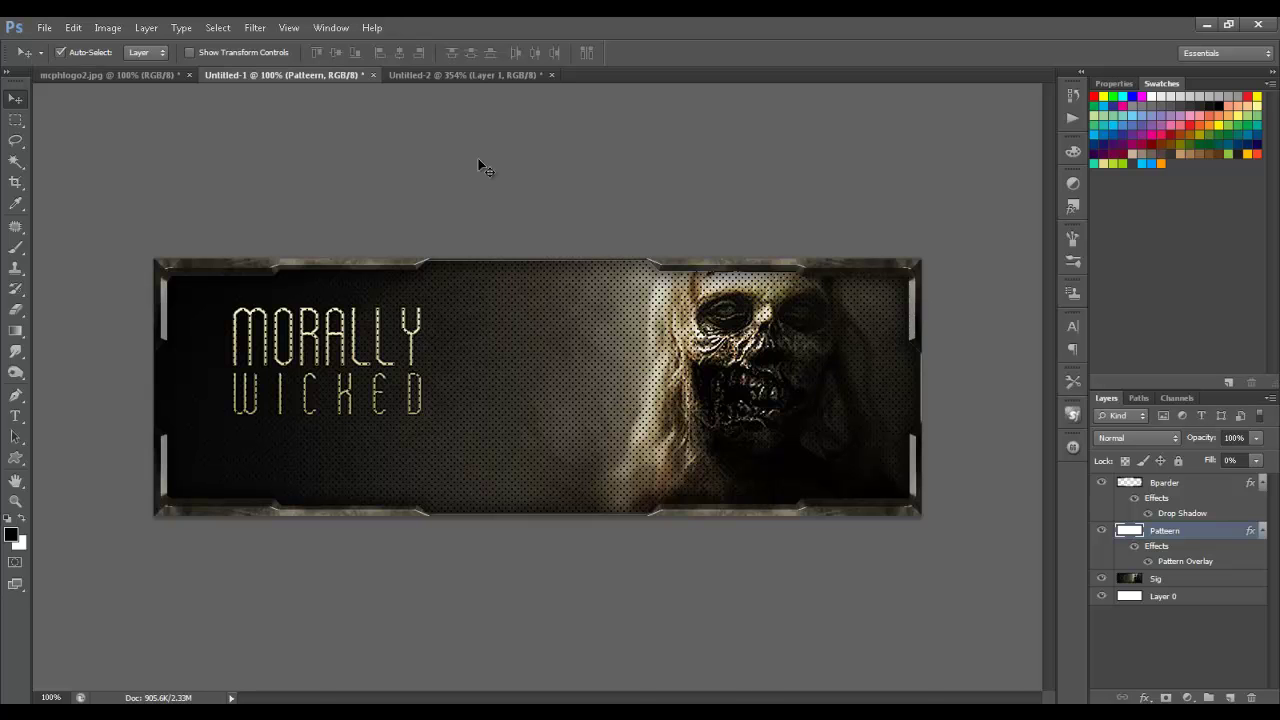
{"action": "left_click", "coordinate": [468, 74]}
{"action": "key", "text": "z"}
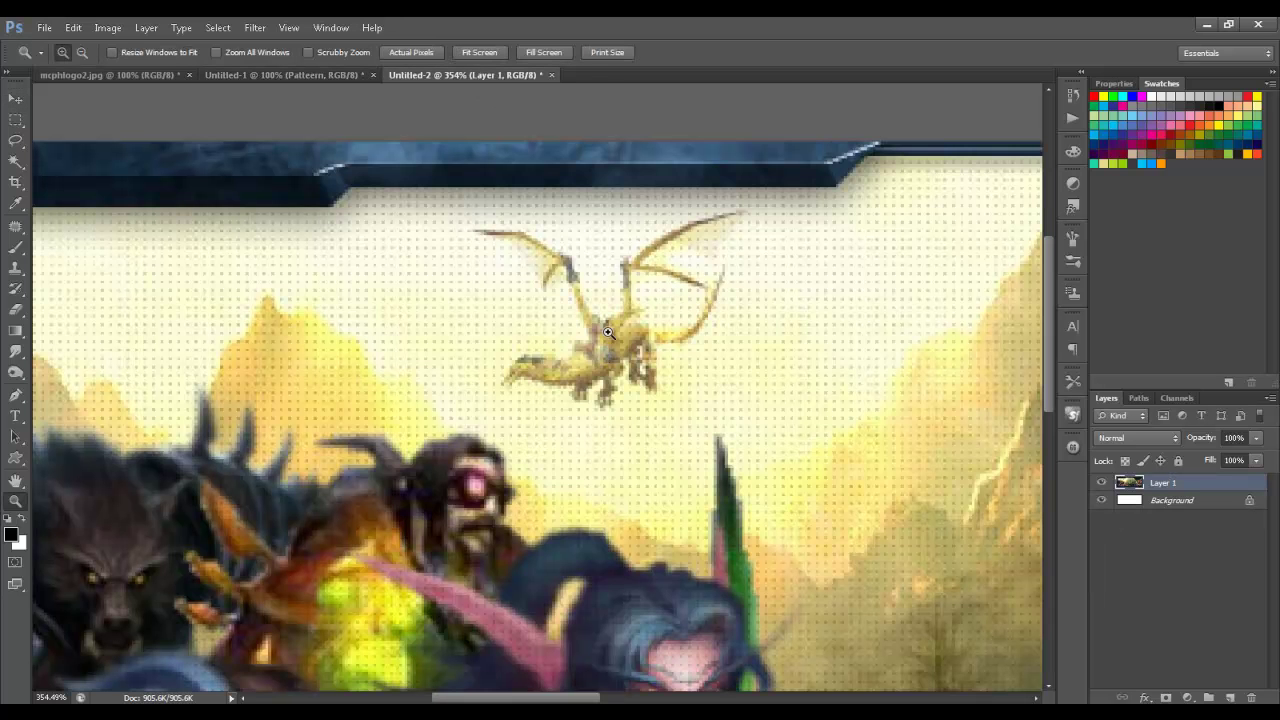
{"action": "right_click", "coordinate": [608, 332]}
{"action": "left_click", "coordinate": [650, 360]}
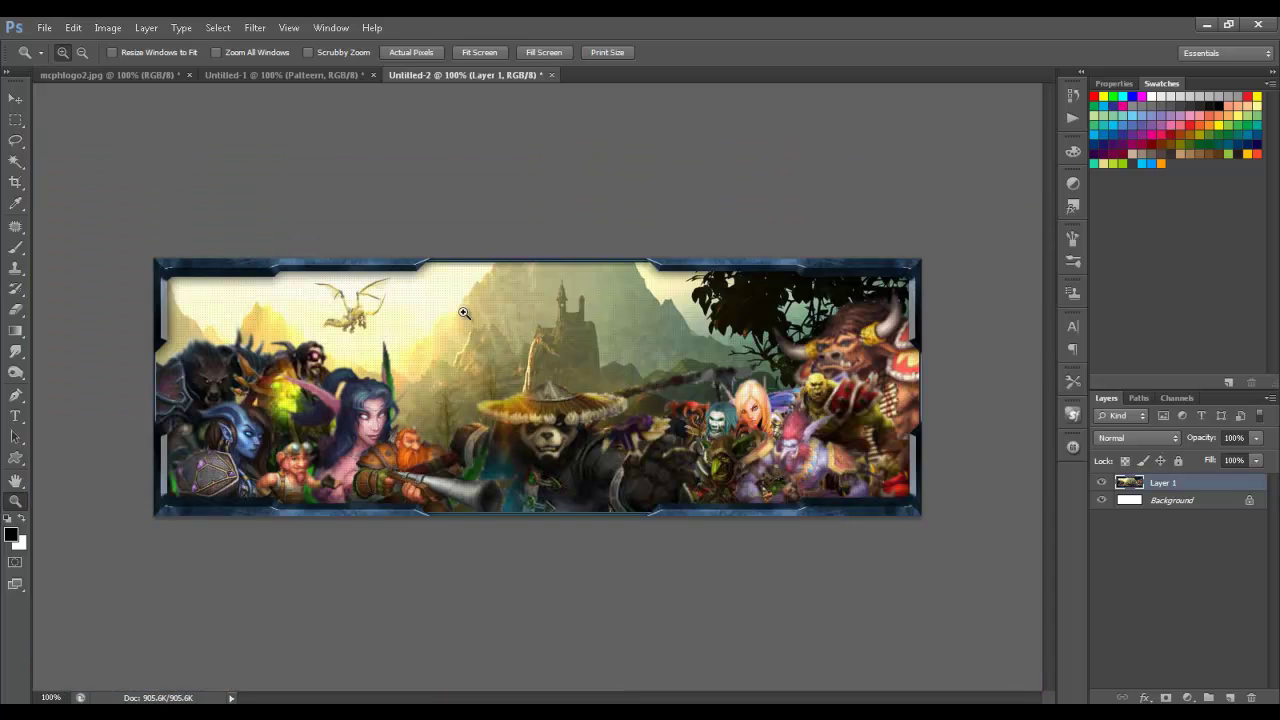
{"action": "left_click", "coordinate": [274, 74]}
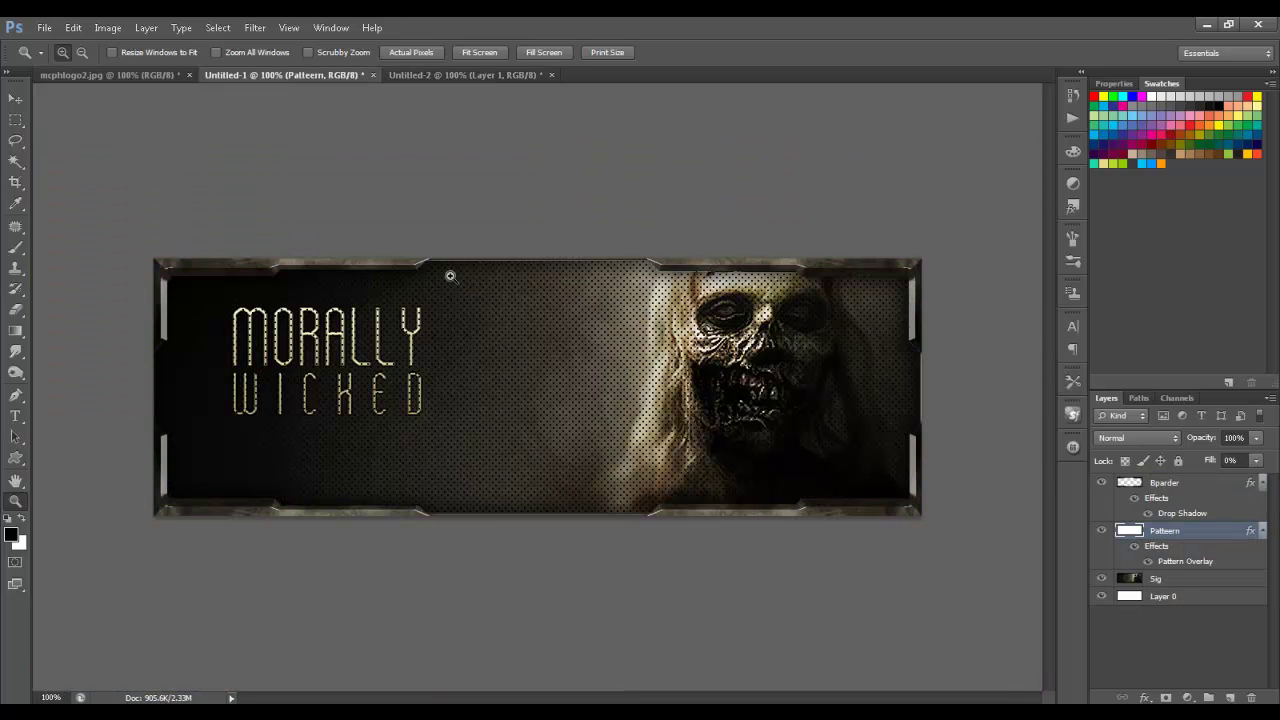
Convert the Pattern Overlay effect into its own Patteern's Pattern Fill layer and compare visibility.
{"action": "right_click", "coordinate": [1186, 562]}
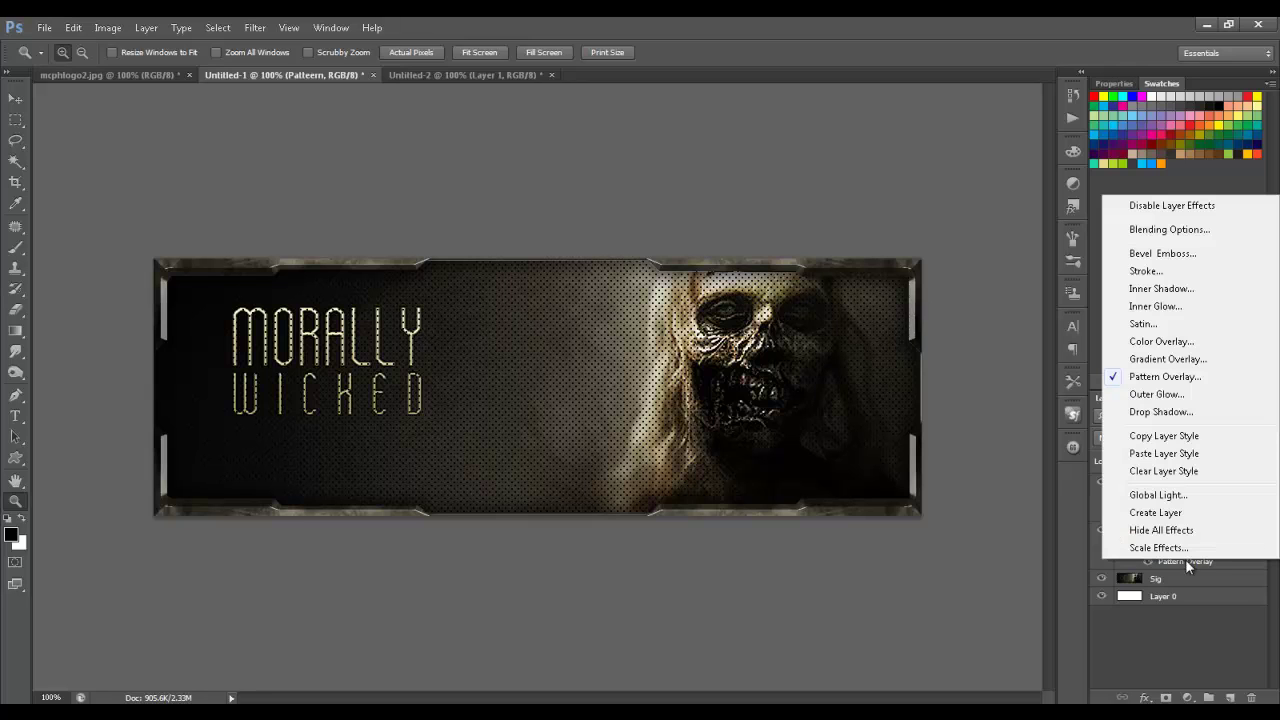
{"action": "left_click", "coordinate": [1178, 513]}
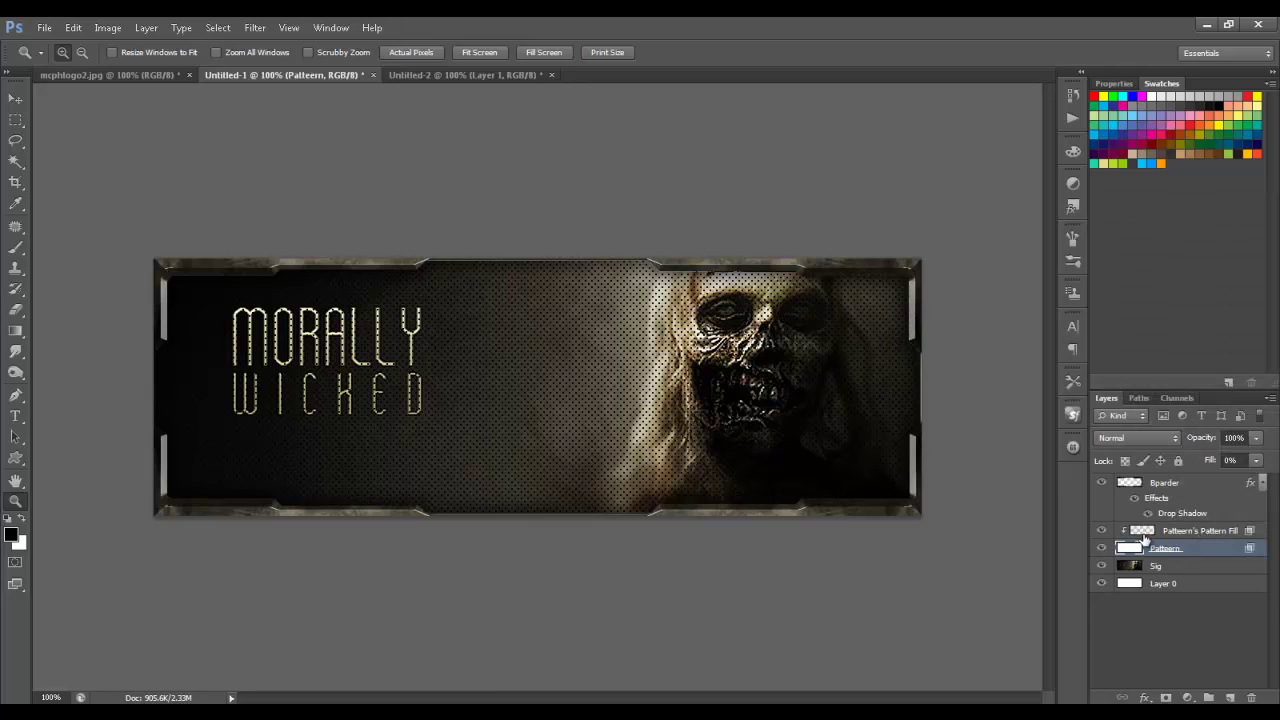
{"action": "left_click", "coordinate": [1100, 532]}
{"action": "left_click", "coordinate": [1100, 531]}
{"action": "left_click", "coordinate": [1100, 531]}
{"action": "left_click", "coordinate": [1150, 533]}
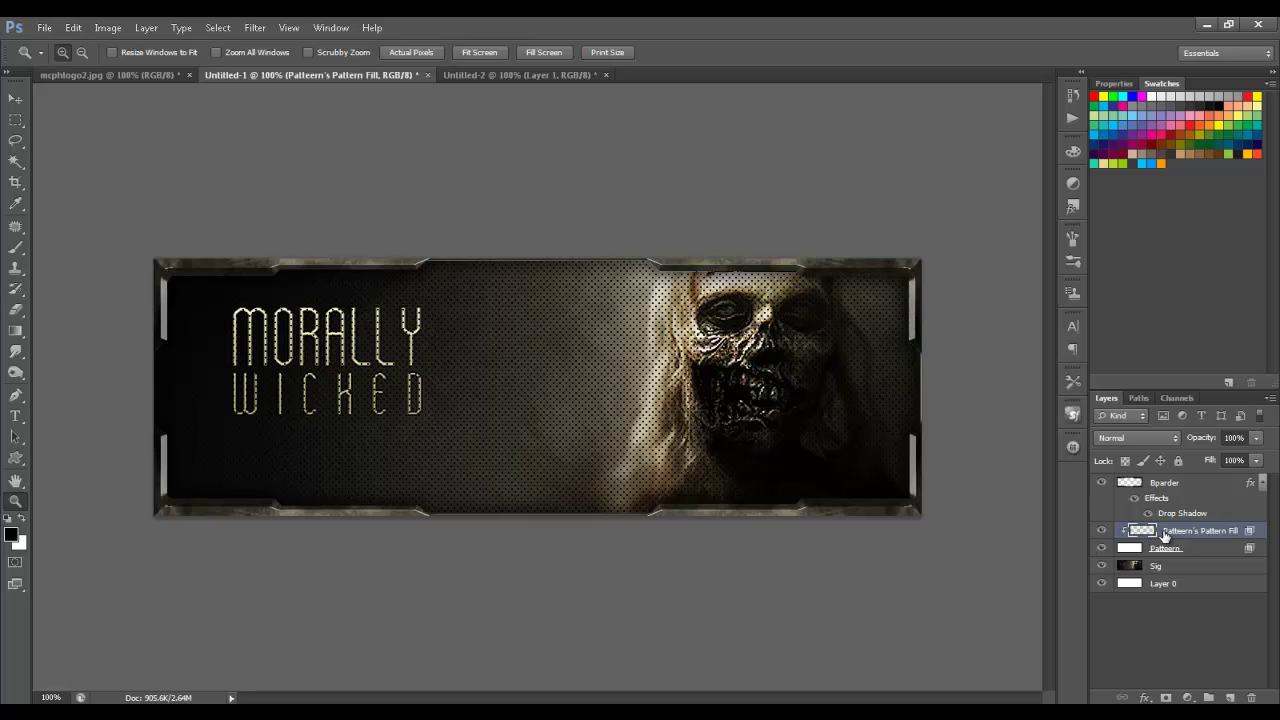
Try a white Color Overlay on the pattern fill layer, then cancel the style changes.
{"action": "double_click", "coordinate": [1236, 531]}
{"action": "double_click", "coordinate": [1245, 533]}
{"action": "left_click", "coordinate": [768, 410]}
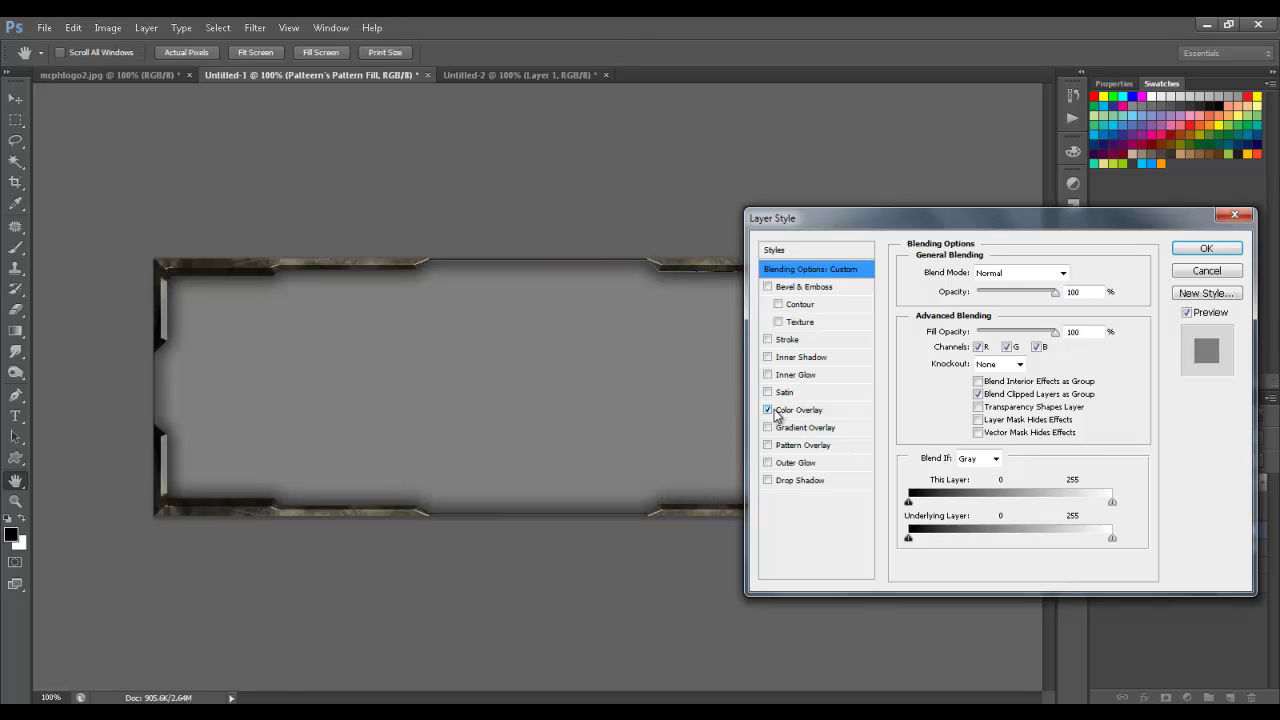
{"action": "left_click", "coordinate": [849, 412]}
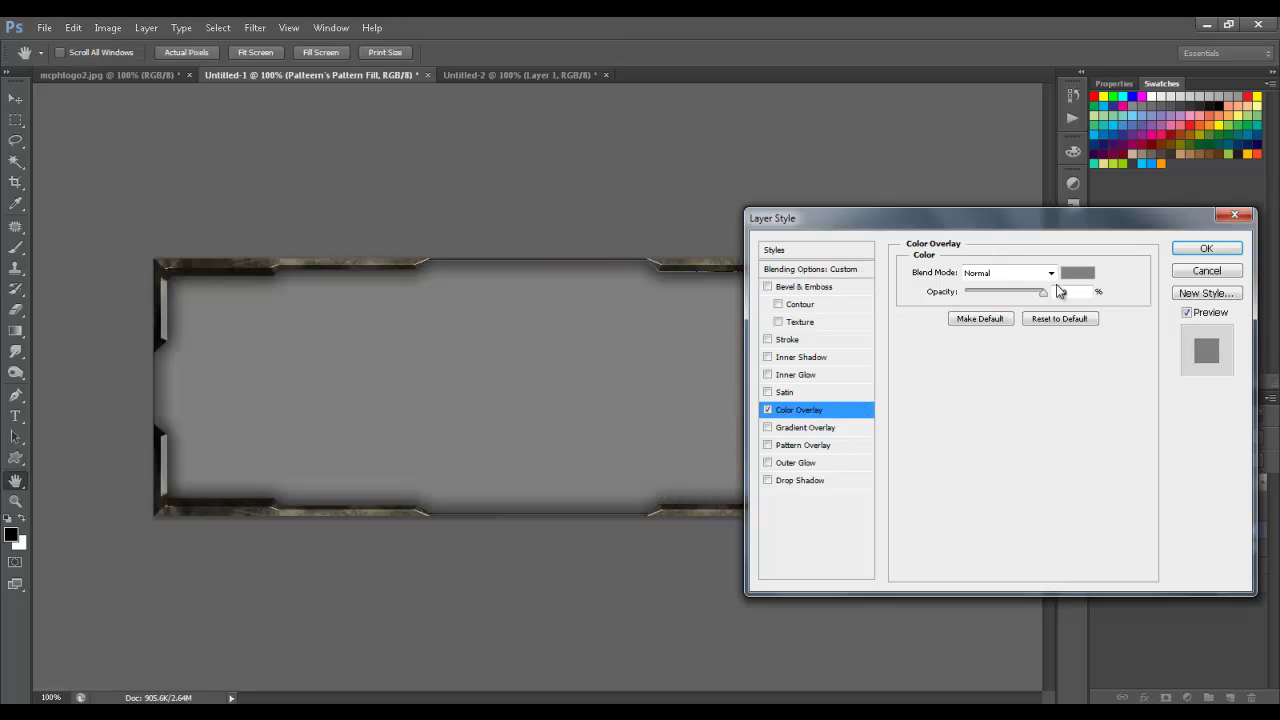
{"action": "left_click", "coordinate": [1077, 272]}
{"action": "left_click_drag", "start_coordinate": [778, 439], "coordinate": [600, 338]}
{"action": "left_click", "coordinate": [991, 372]}
{"action": "left_click", "coordinate": [1206, 271]}
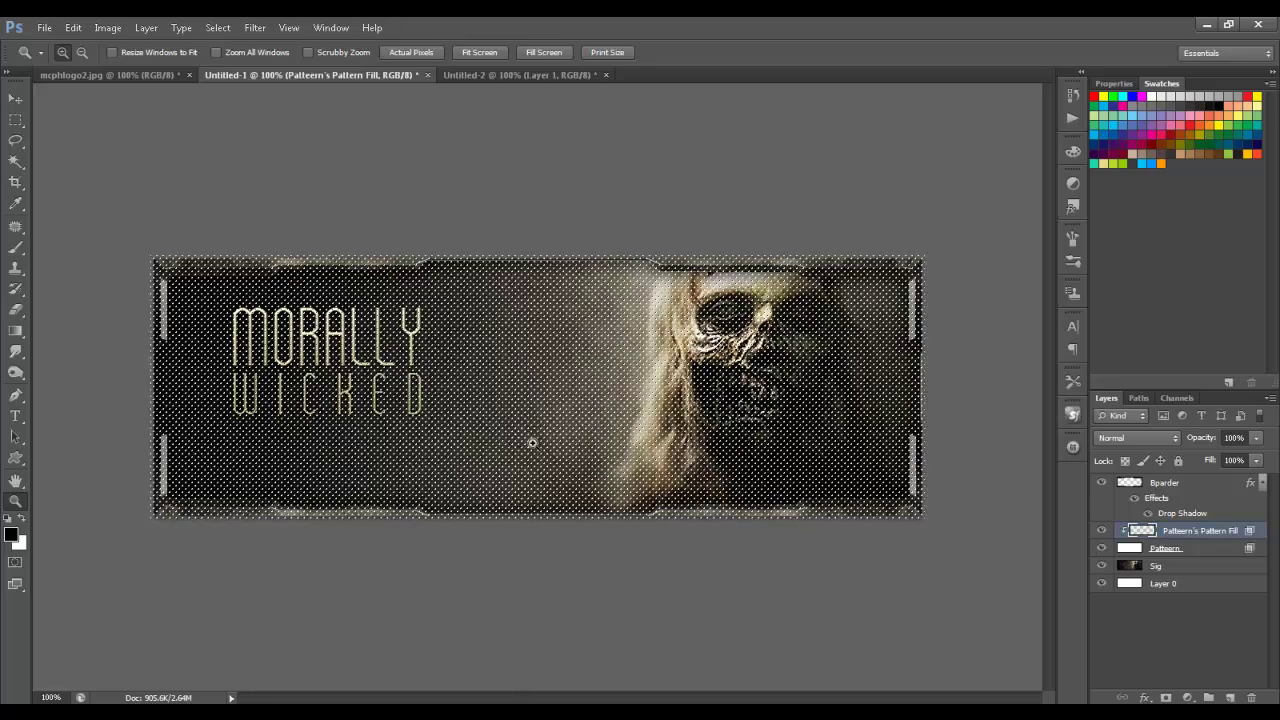
Dismiss the Fill dialog without filling, then drop the pattern fill layer's opacity to 38%.
{"action": "key", "text": "shift+F5"}
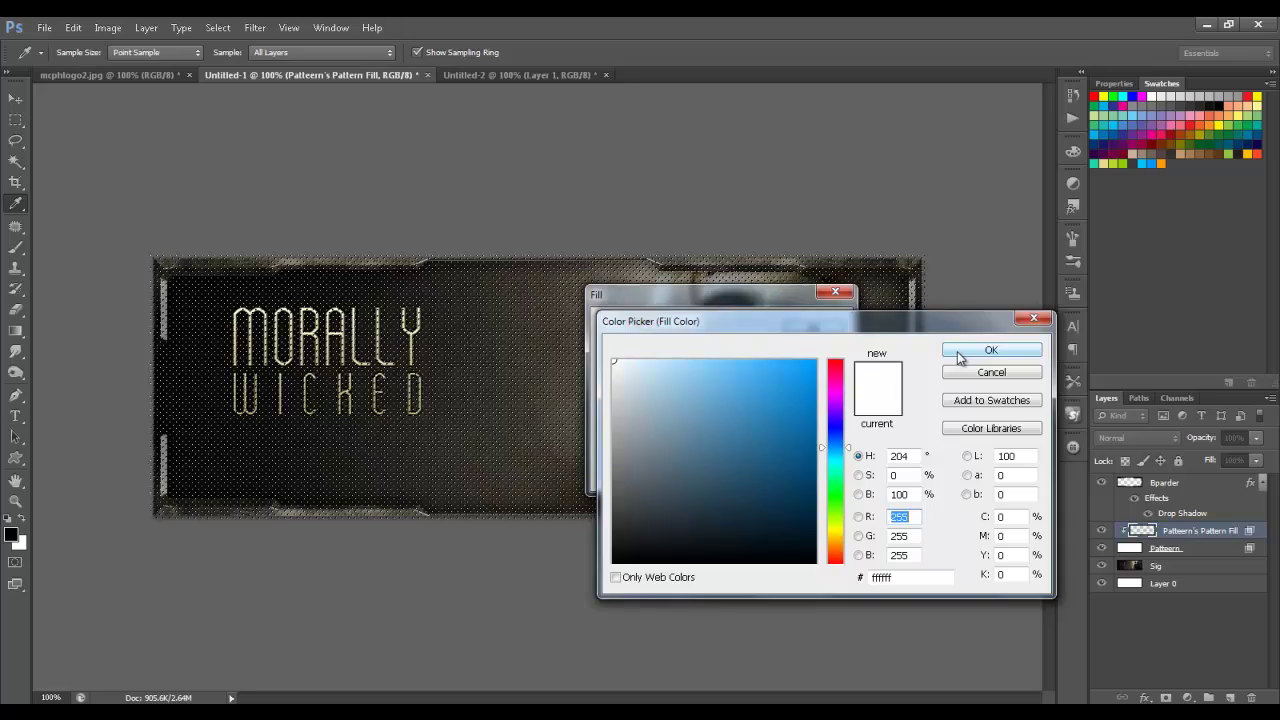
{"action": "left_click", "coordinate": [988, 348]}
{"action": "left_click", "coordinate": [833, 333]}
{"action": "key", "text": "z"}
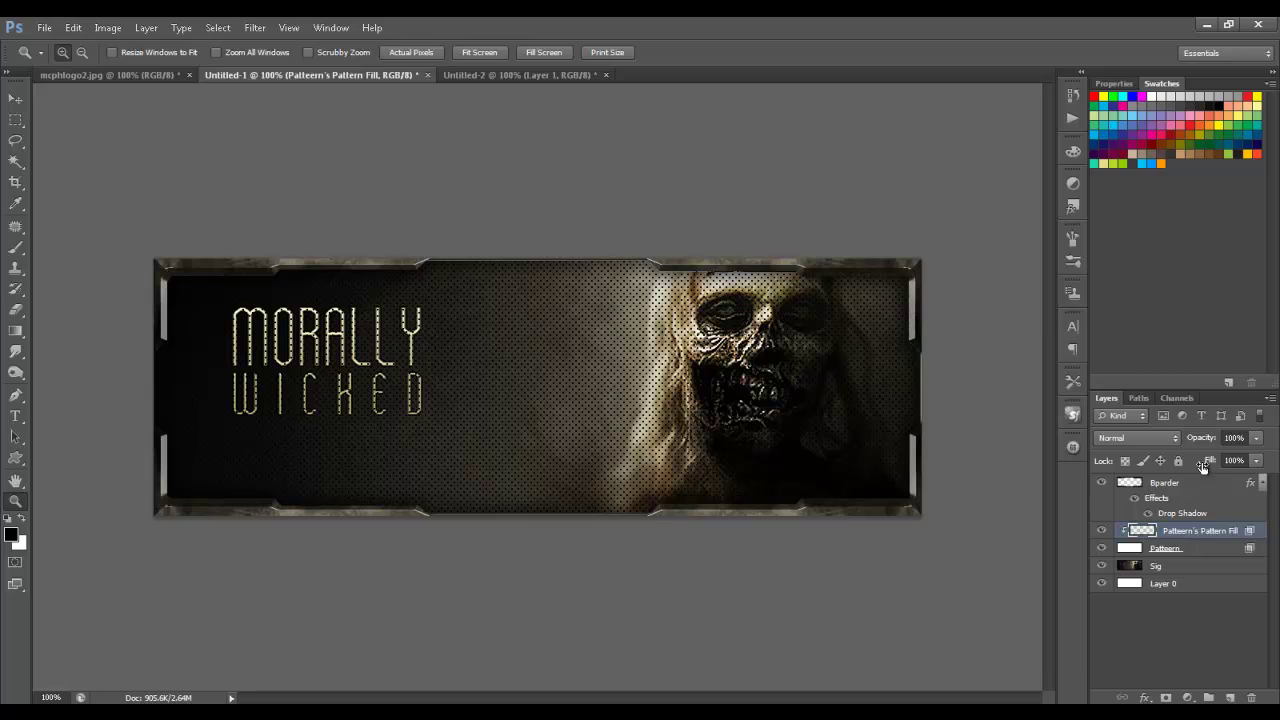
{"action": "left_click_drag", "start_coordinate": [1204, 443], "coordinate": [1147, 447]}
Delete the Patteern's Pattern Fill layer after a glance at the castle banner.
{"action": "left_click", "coordinate": [508, 75]}
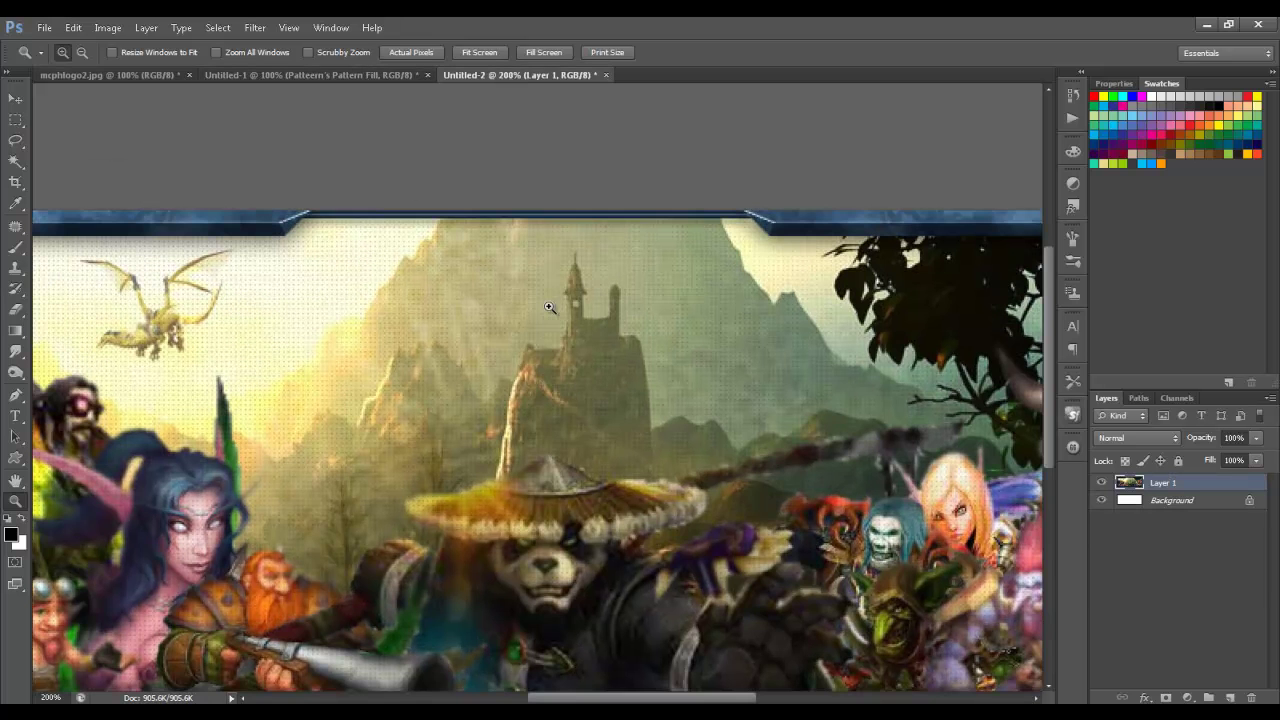
{"action": "left_click", "coordinate": [550, 310]}
{"action": "left_click", "coordinate": [298, 75]}
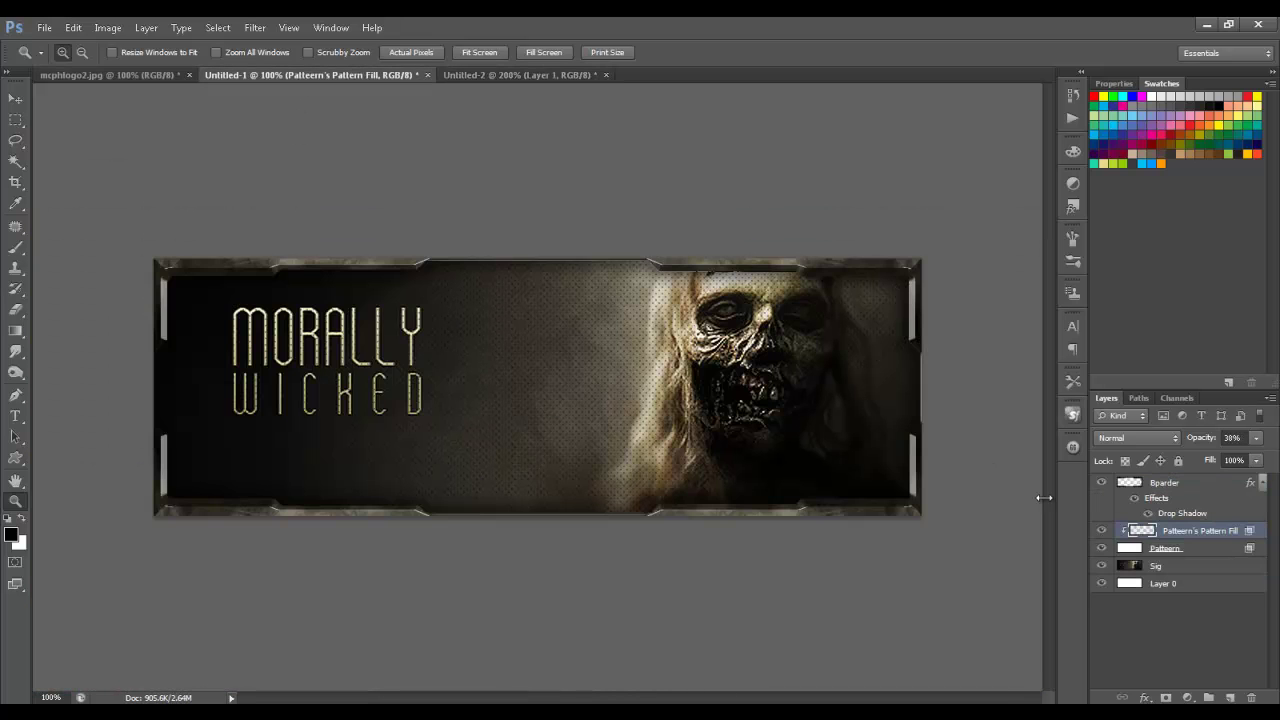
{"action": "left_click_drag", "start_coordinate": [1216, 533], "coordinate": [1251, 697]}
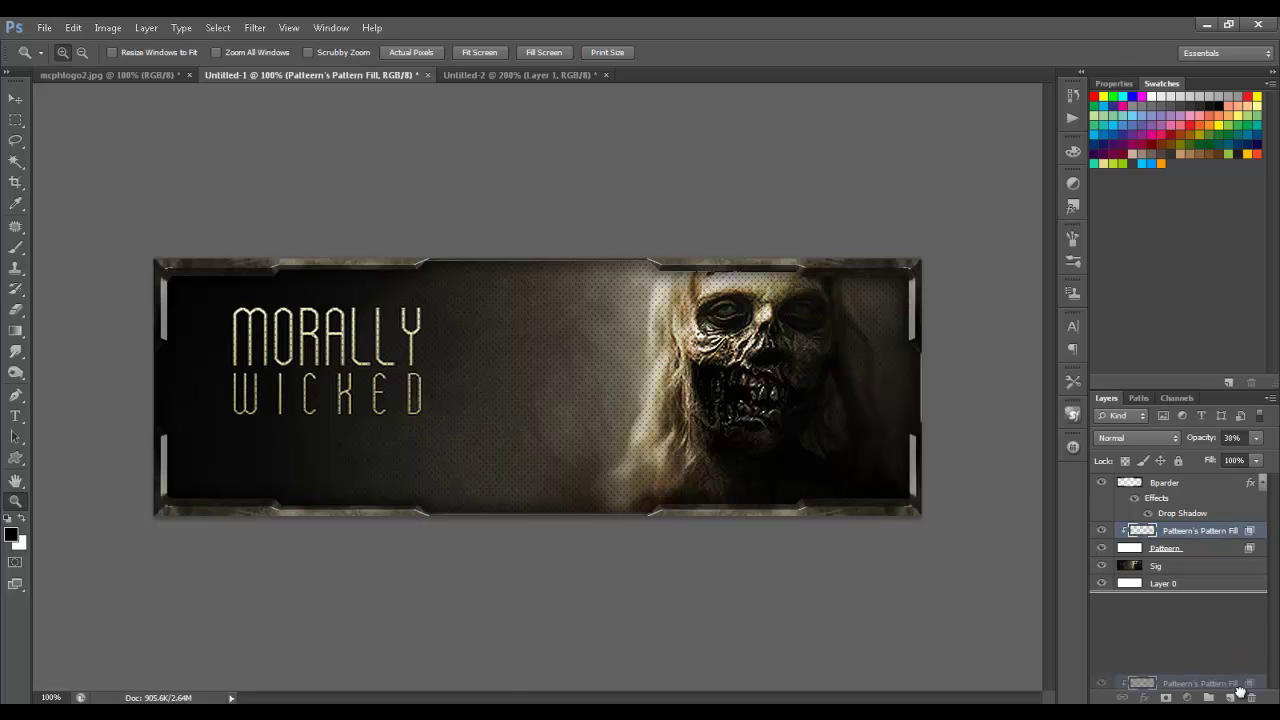
Give Patteern a fine black dot Pattern Overlay scaled to 91% with lowered opacity.
{"action": "double_click", "coordinate": [1208, 534]}
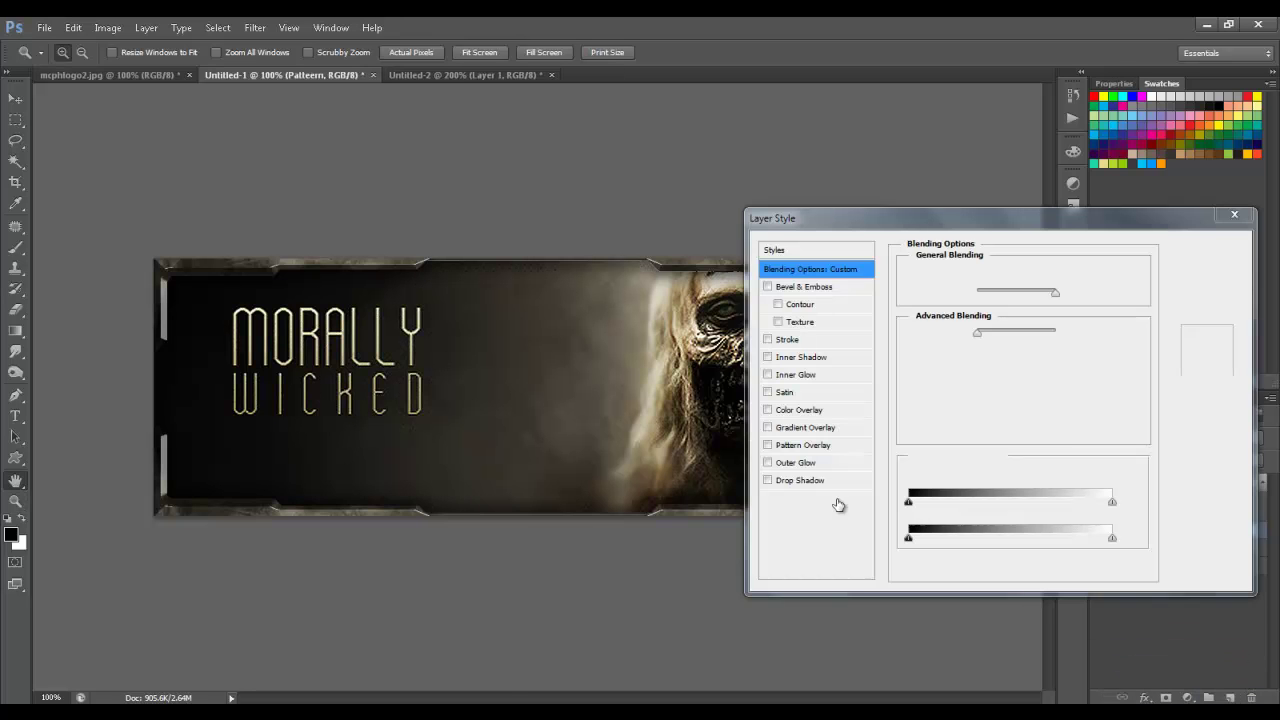
{"action": "left_click", "coordinate": [768, 446]}
{"action": "left_click", "coordinate": [1016, 328]}
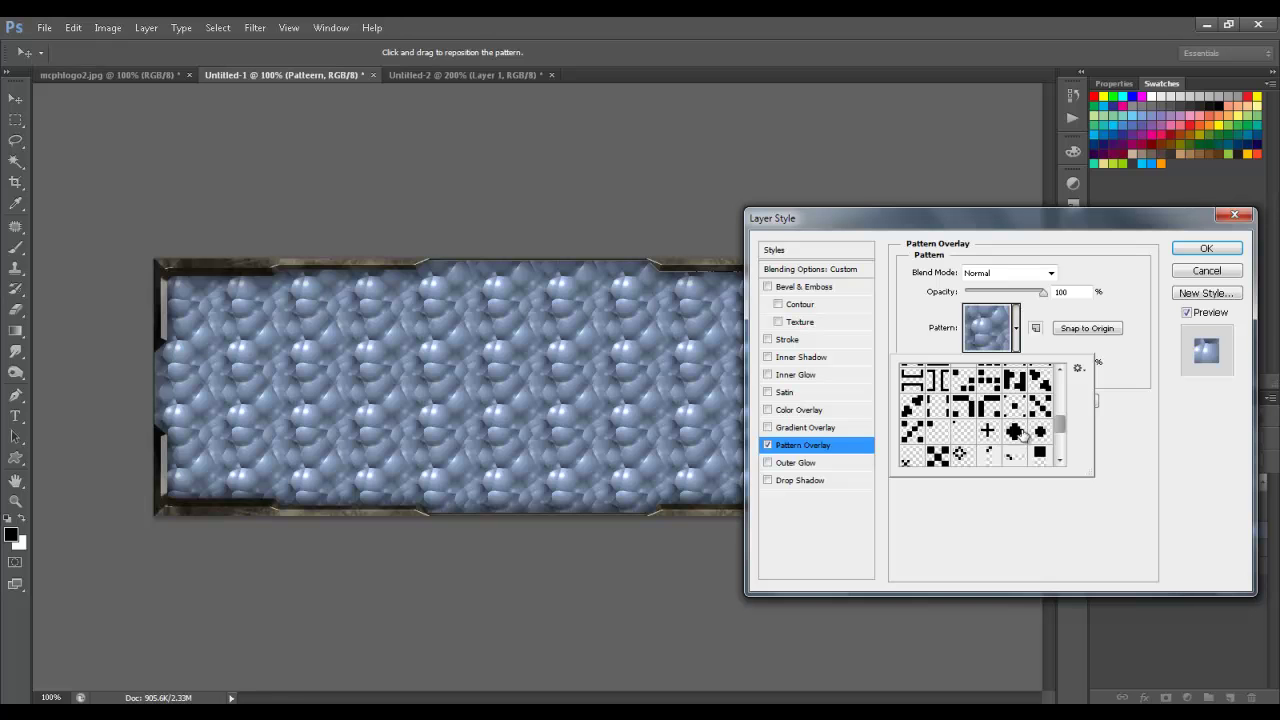
{"action": "left_click", "coordinate": [1015, 410]}
{"action": "left_click", "coordinate": [1038, 316]}
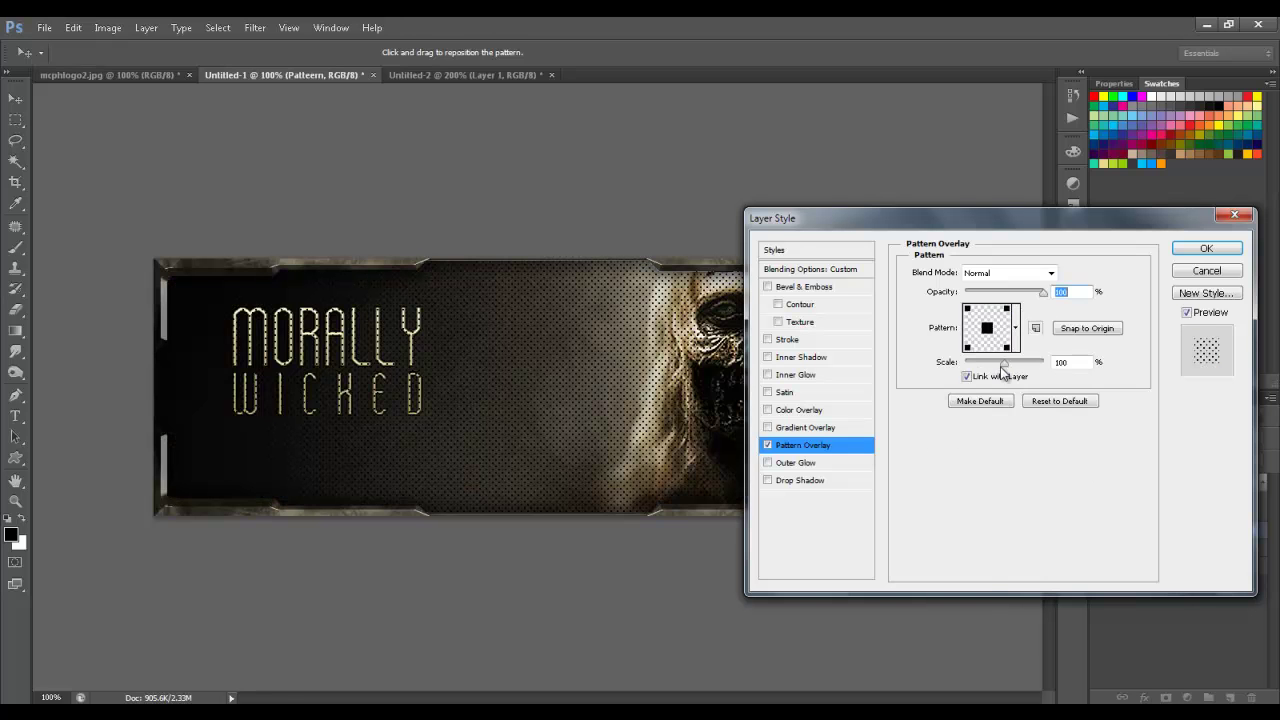
{"action": "left_click_drag", "start_coordinate": [1005, 366], "coordinate": [1020, 371]}
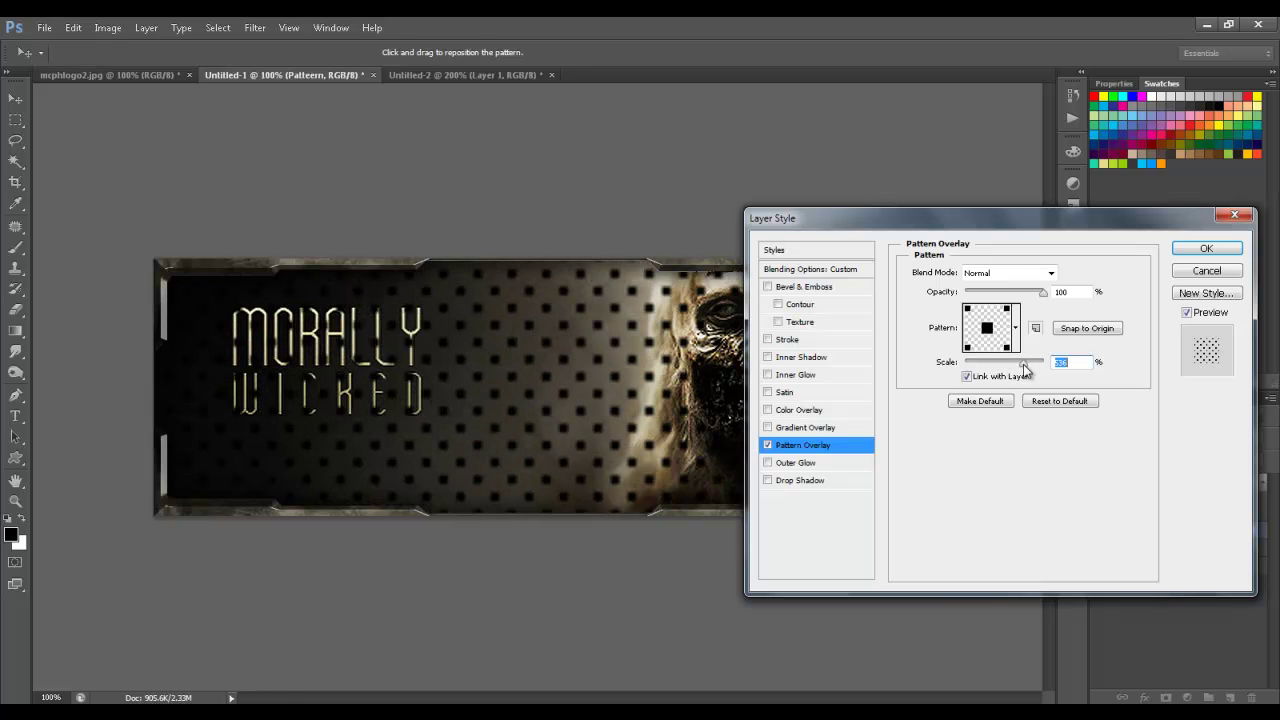
{"action": "left_click_drag", "start_coordinate": [1025, 369], "coordinate": [1005, 372]}
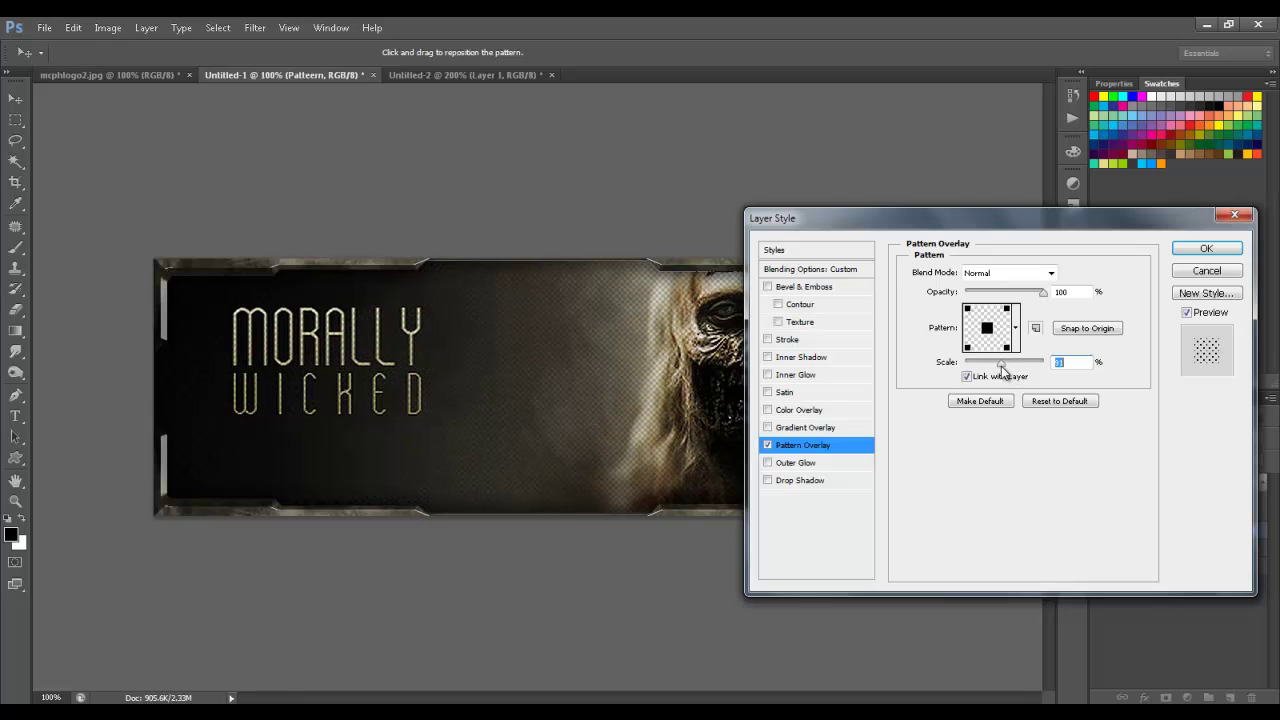
{"action": "left_click_drag", "start_coordinate": [1043, 292], "coordinate": [1018, 302]}
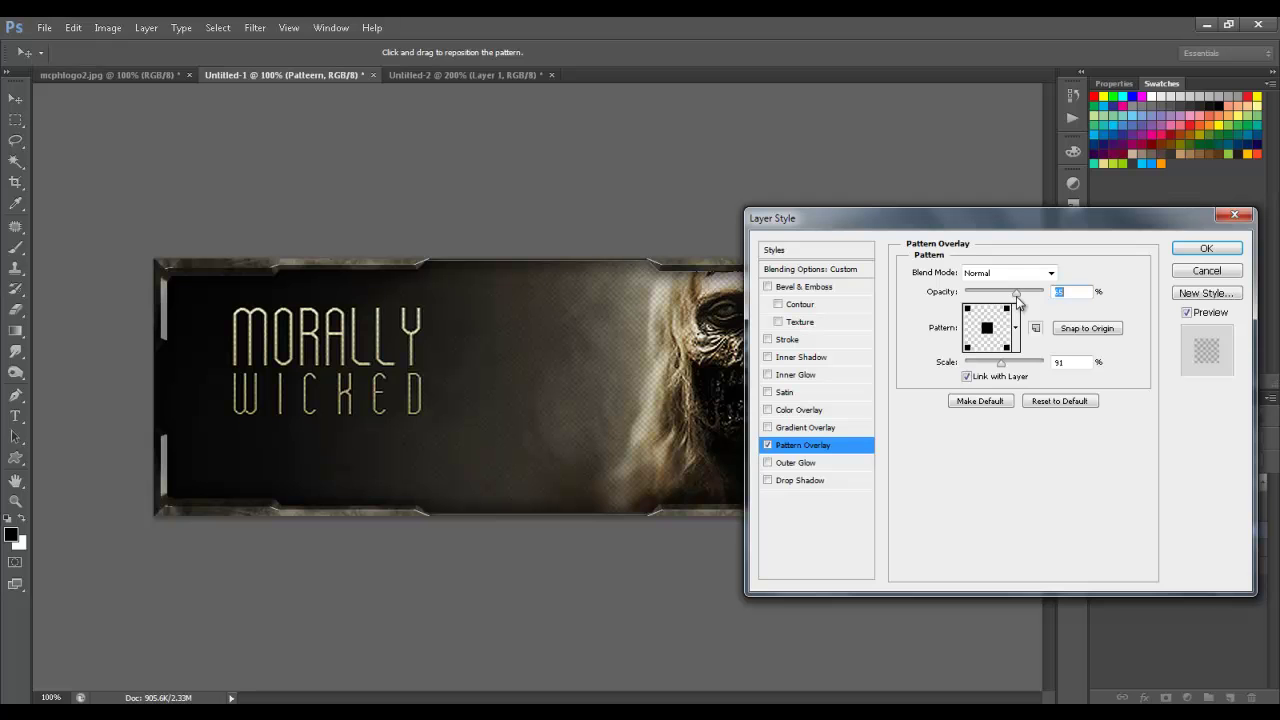
{"action": "left_click", "coordinate": [1206, 249]}
{"action": "key", "text": "z"}
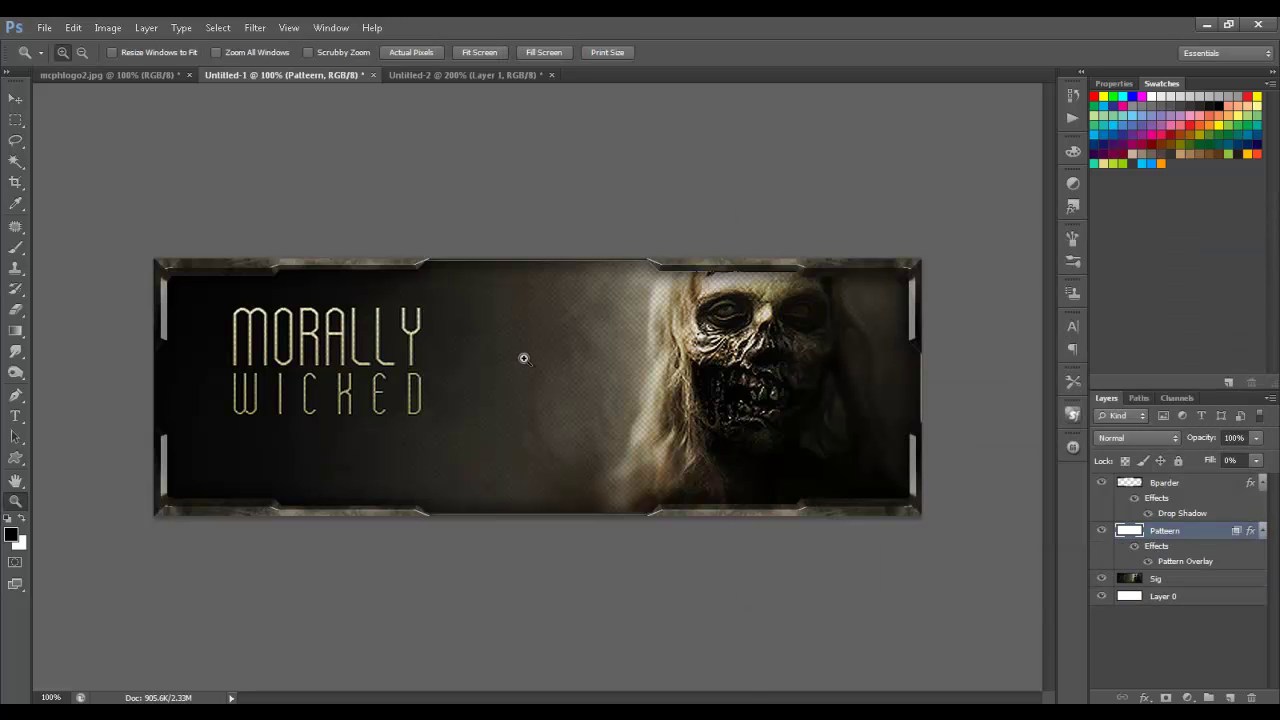
{"action": "left_click", "coordinate": [523, 358]}
{"action": "left_click", "coordinate": [600, 356], "text": "alt"}
{"action": "left_click", "coordinate": [595, 372]}
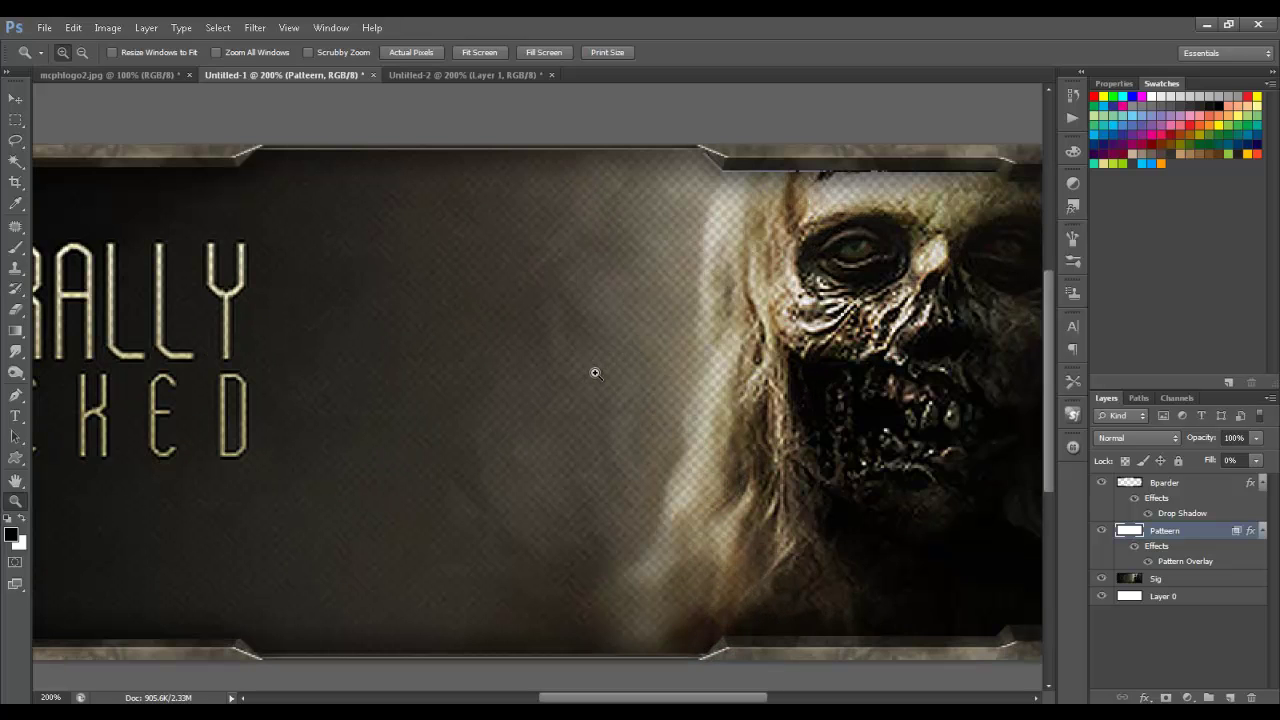
{"action": "left_click_drag", "start_coordinate": [531, 413], "coordinate": [822, 401]}
{"action": "left_click", "coordinate": [808, 401], "text": "alt"}
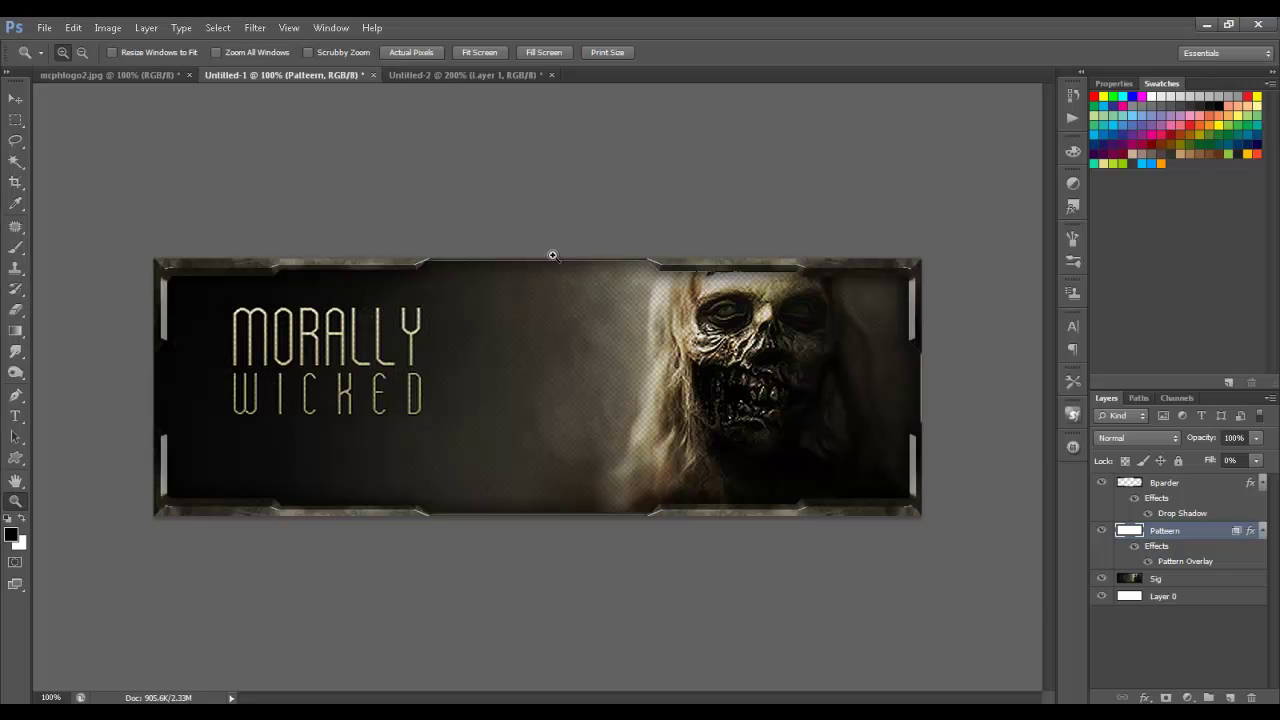
{"action": "left_click", "coordinate": [446, 76]}
Crop the MC Power Hosting logo narrower by trimming its left and right sides.
{"action": "left_click", "coordinate": [106, 76]}
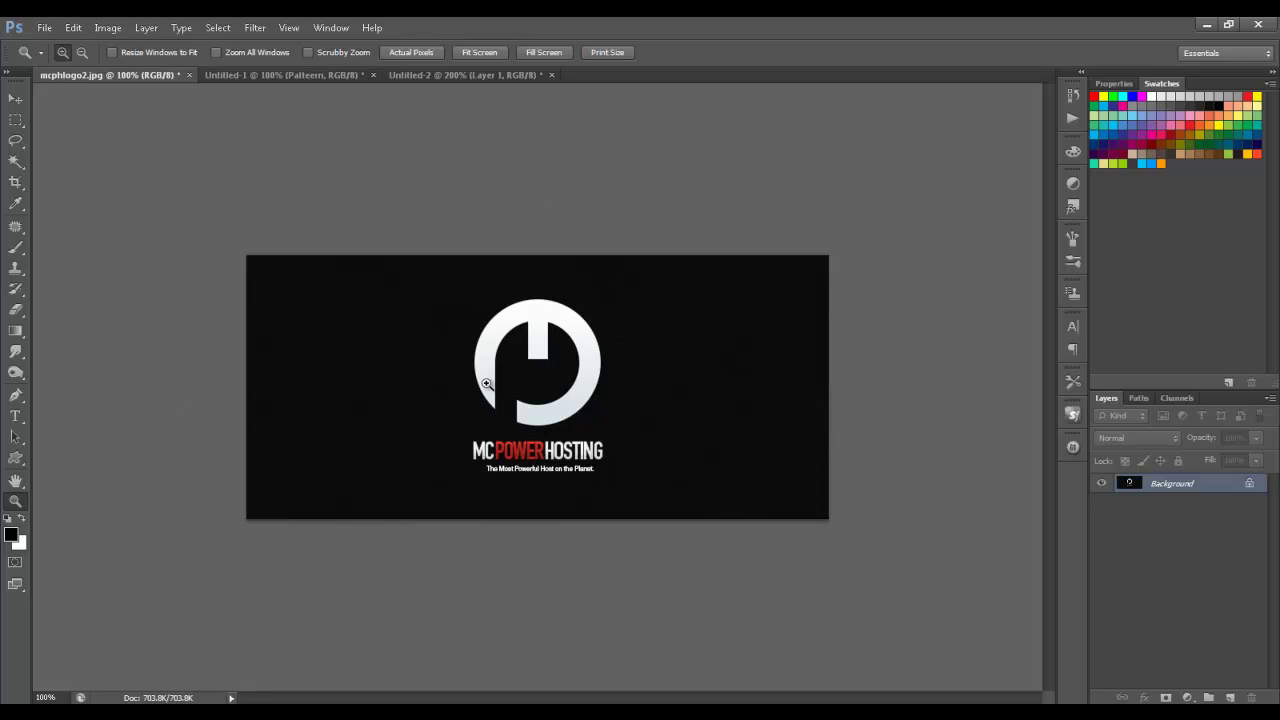
{"action": "key", "text": "c"}
{"action": "left_click_drag", "start_coordinate": [243, 386], "coordinate": [315, 386]}
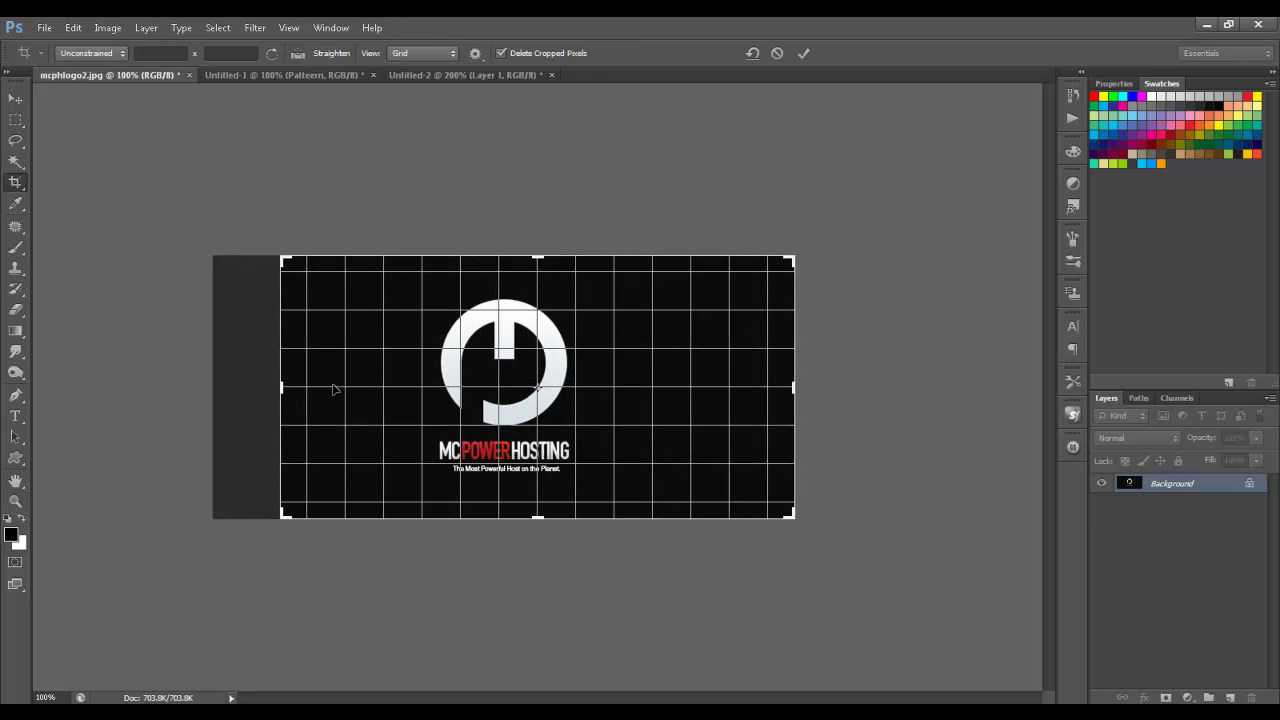
{"action": "left_click_drag", "start_coordinate": [827, 386], "coordinate": [760, 390]}
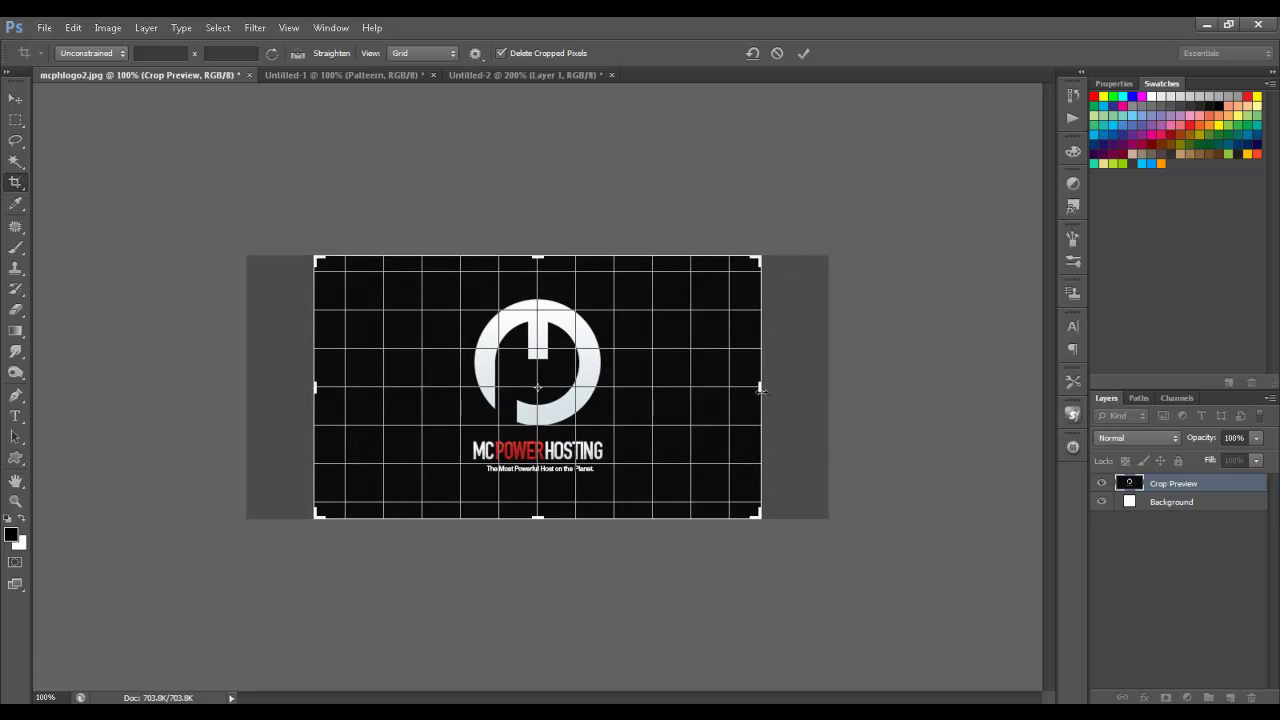
{"action": "key", "text": "Return"}
Unlock the logo's Background layer, converting it to Layer 0.
{"action": "key", "text": "v"}
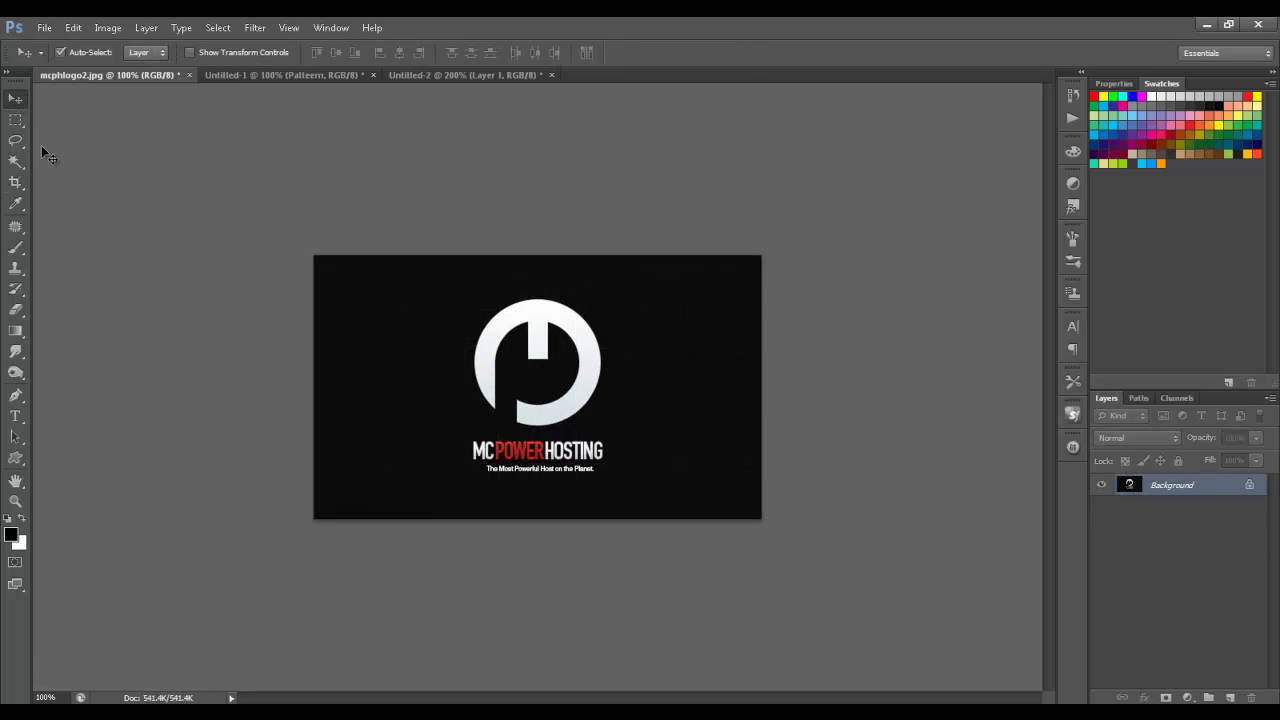
{"action": "double_click", "coordinate": [1211, 485]}
{"action": "key", "text": "Return"}
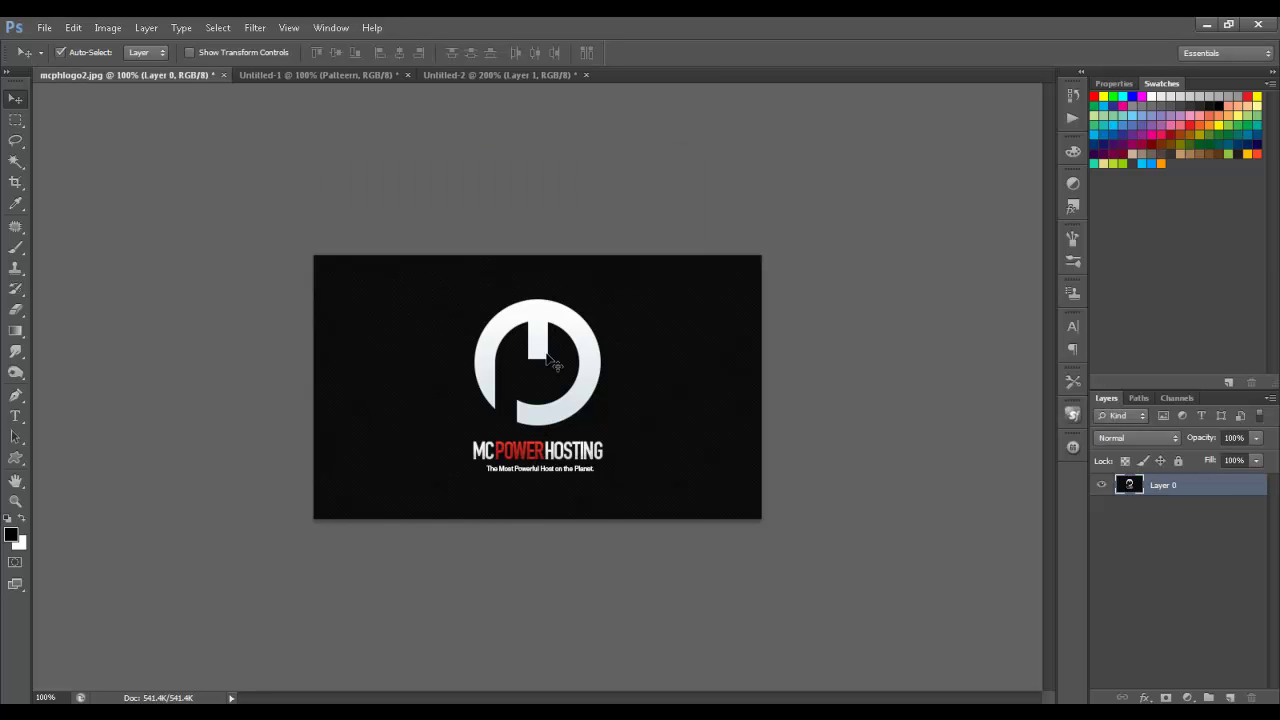
{"action": "key", "text": "p"}
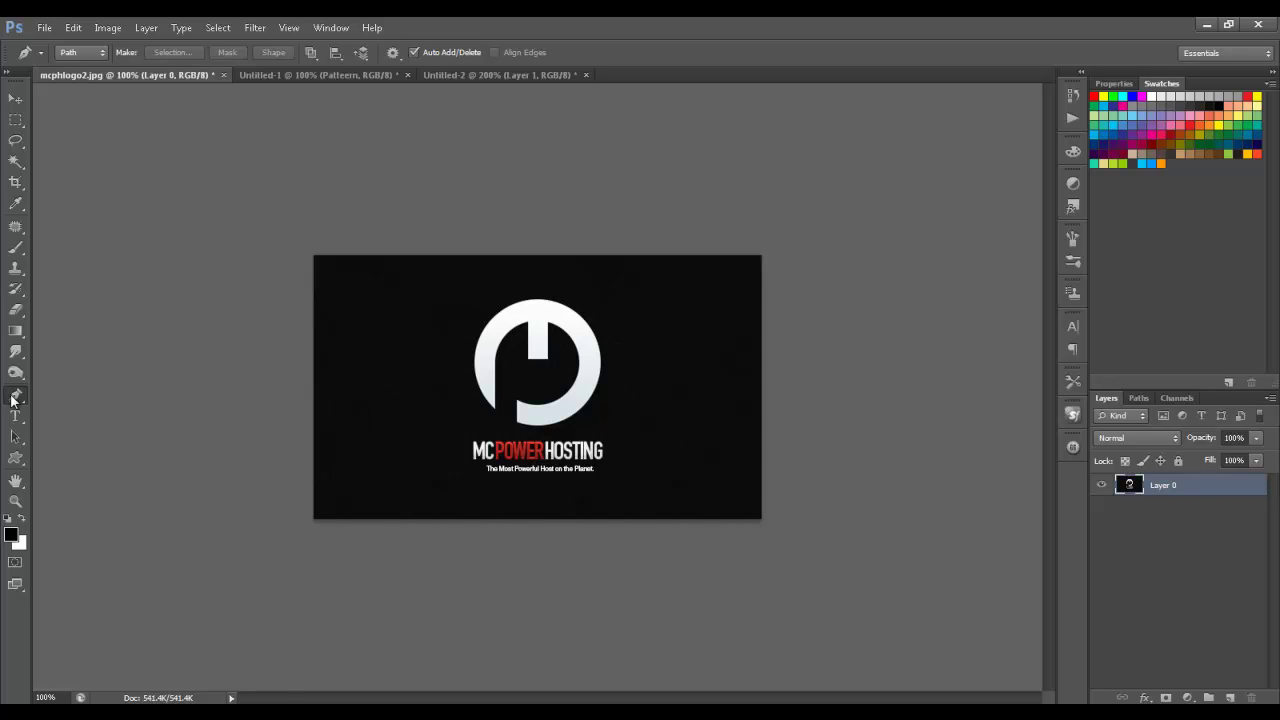
{"action": "left_click", "coordinate": [80, 52]}
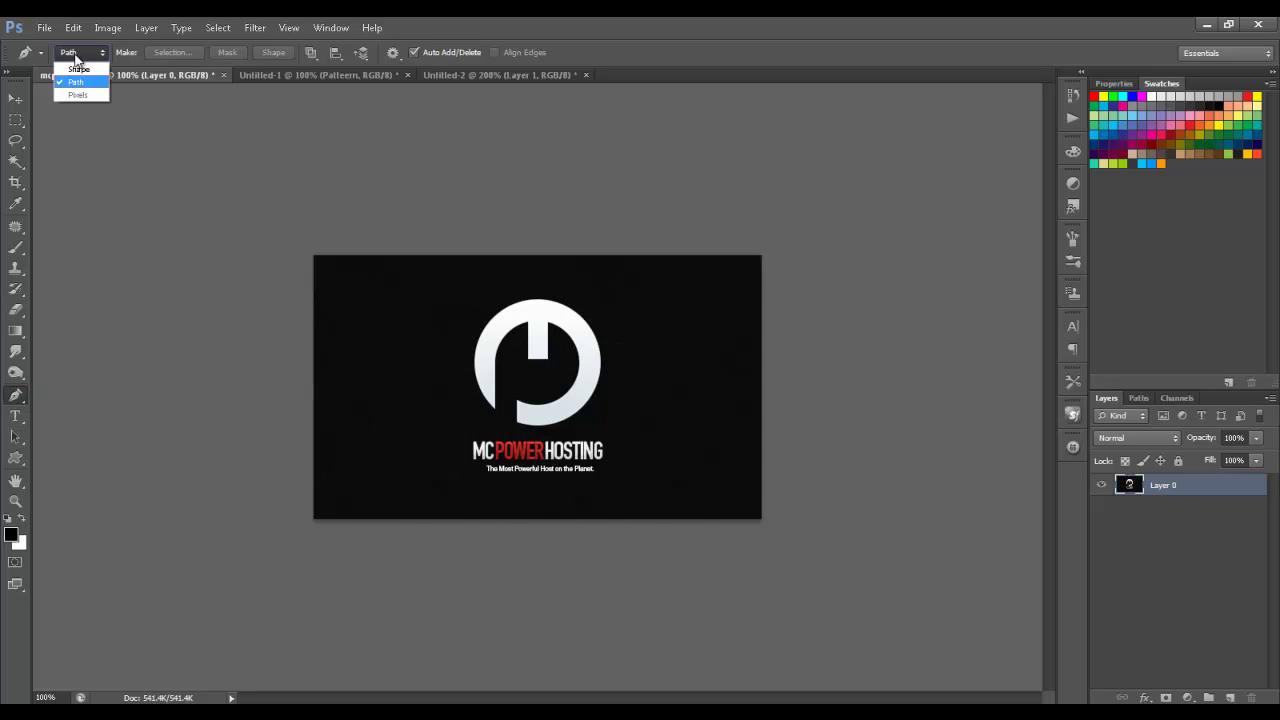
{"action": "left_click", "coordinate": [77, 84]}
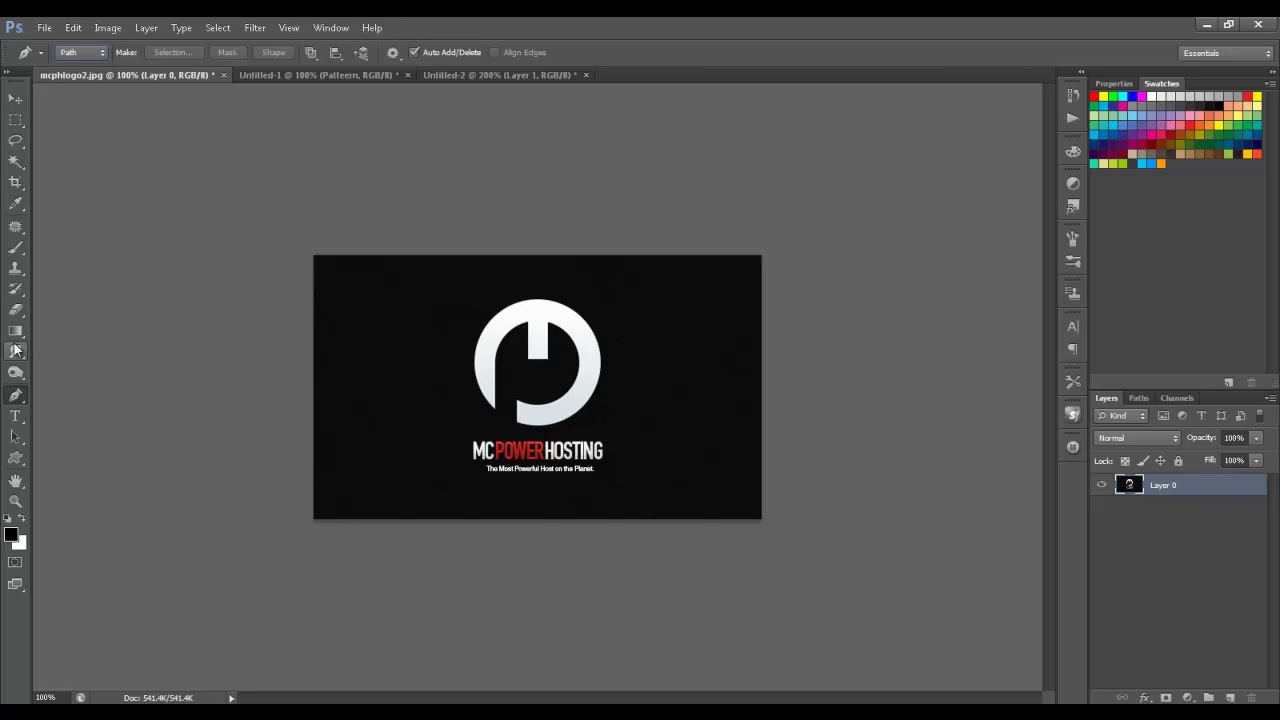
{"action": "left_click", "coordinate": [311, 54]}
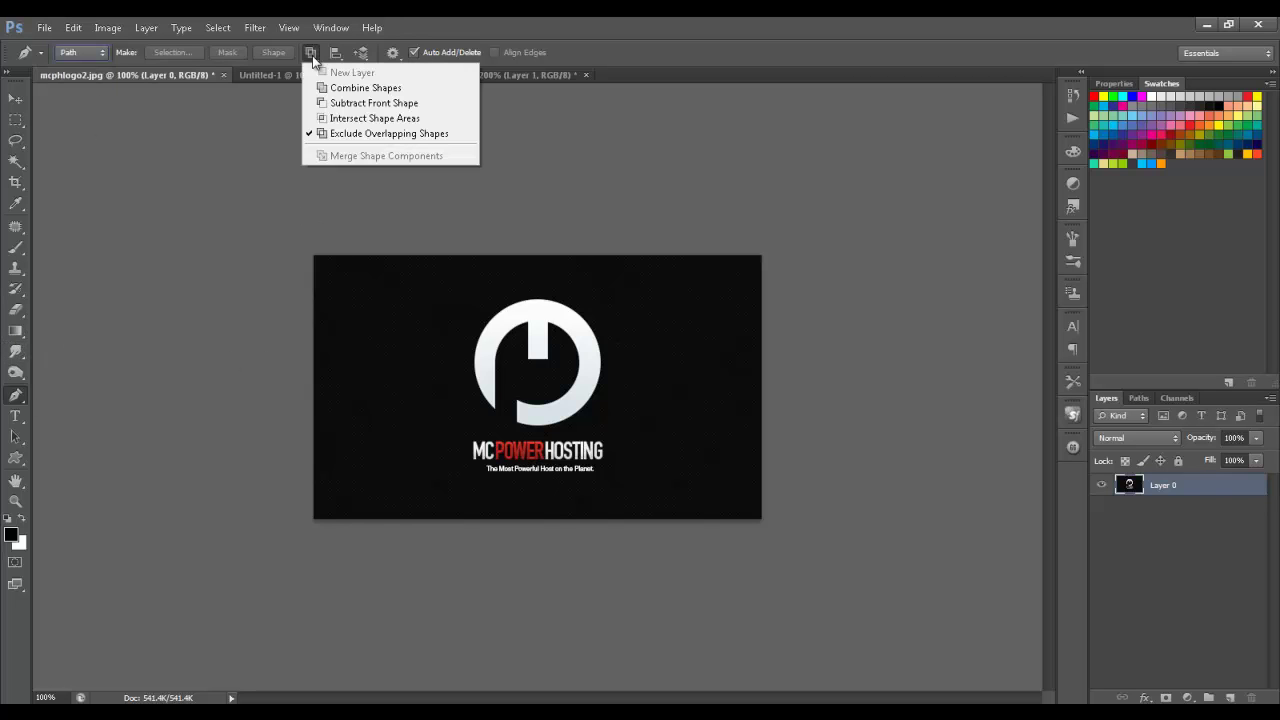
{"action": "left_click", "coordinate": [312, 56]}
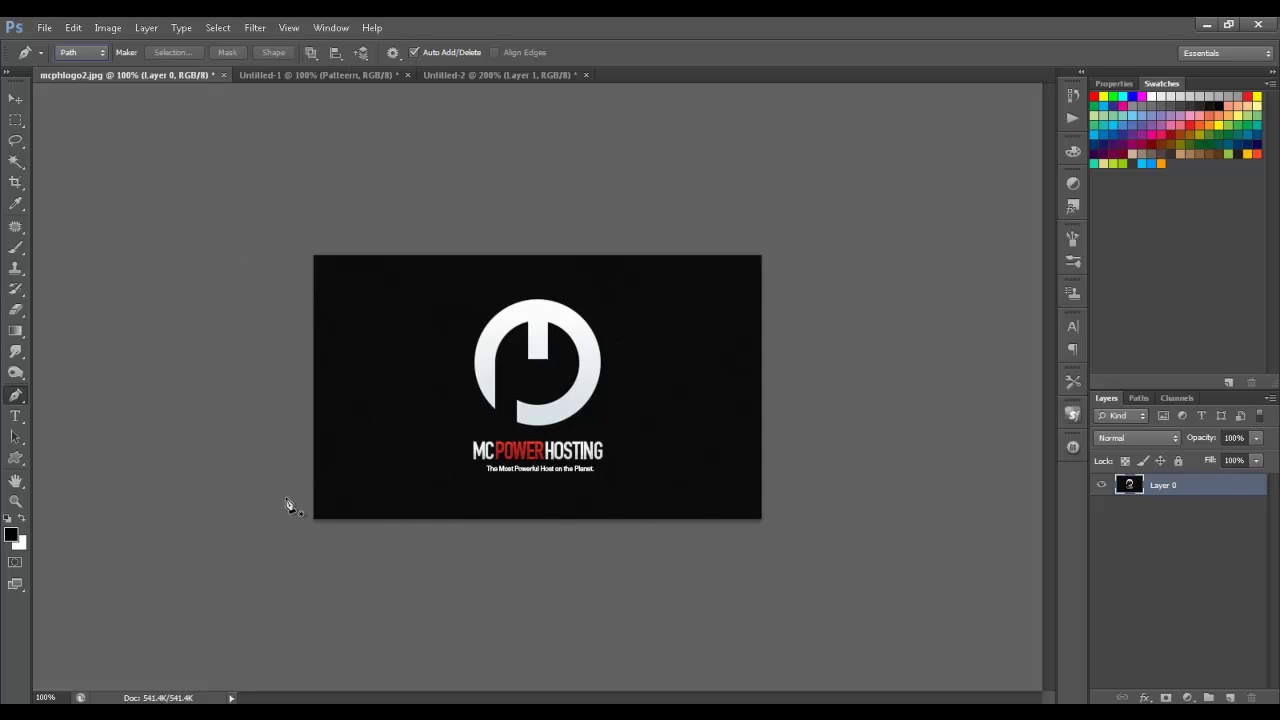
{"action": "left_click", "coordinate": [98, 54]}
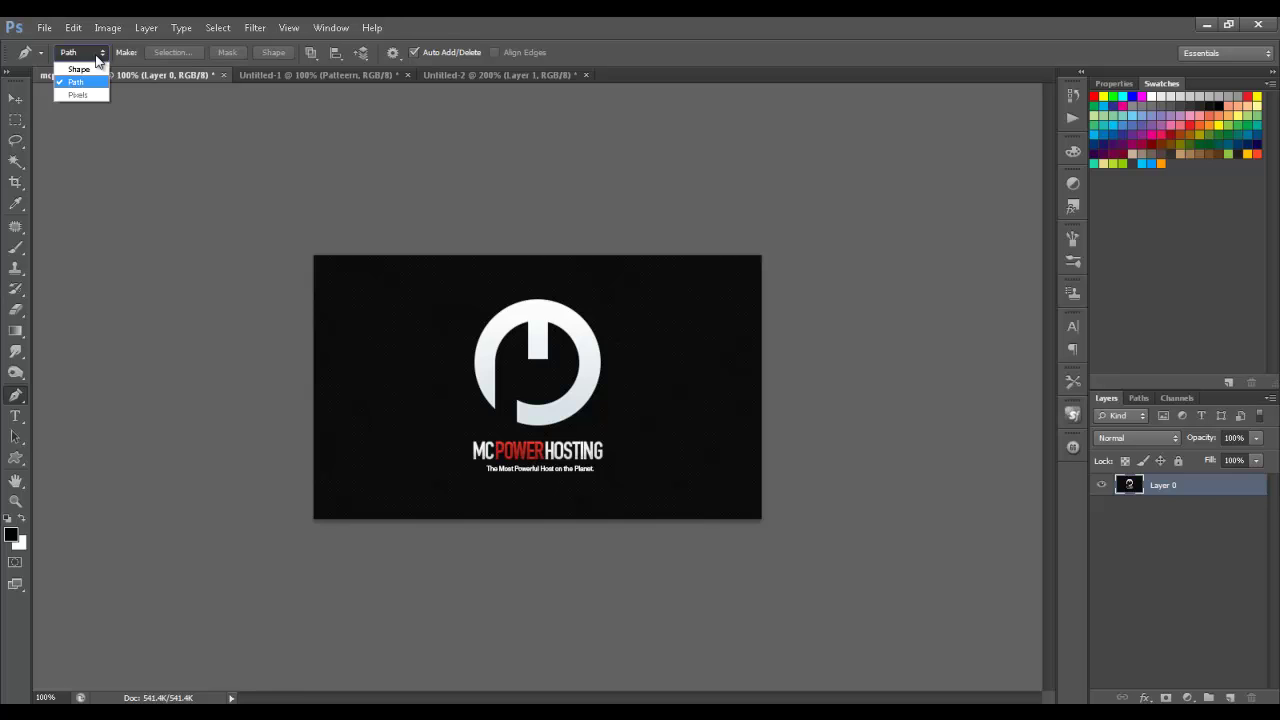
{"action": "left_click", "coordinate": [80, 69]}
{"action": "left_click", "coordinate": [87, 70]}
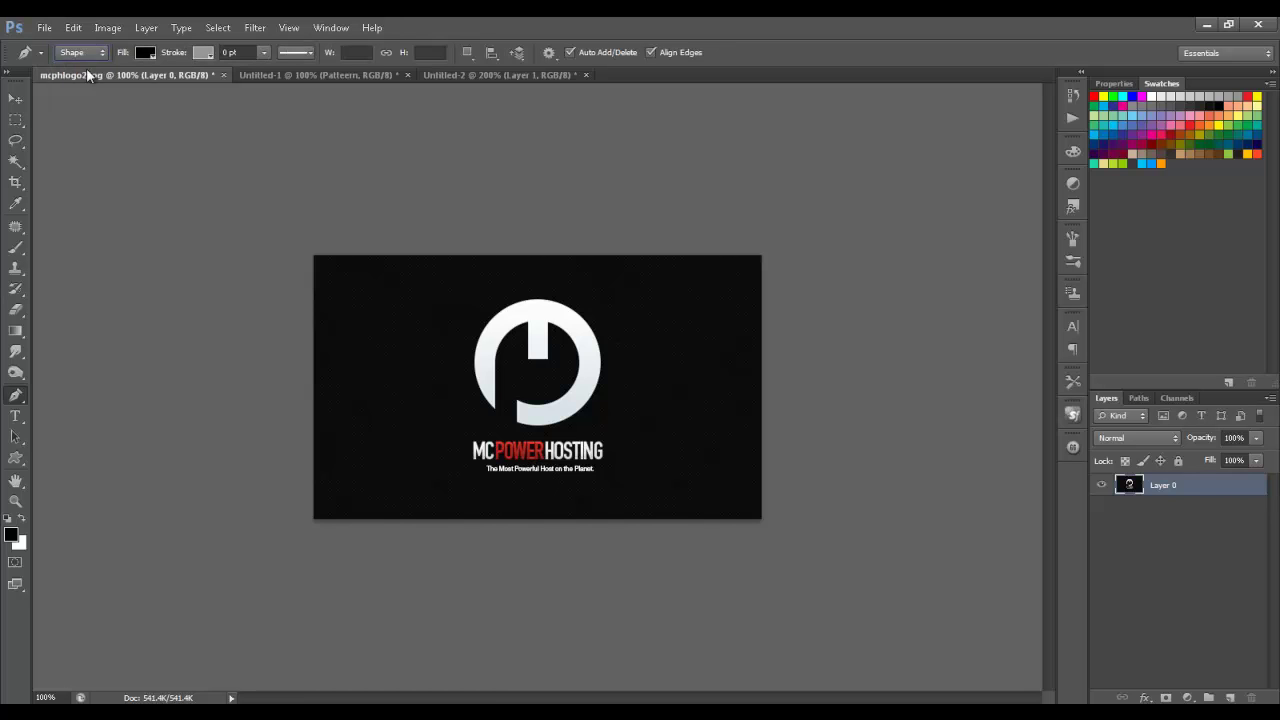
{"action": "left_click", "coordinate": [359, 320]}
{"action": "left_click", "coordinate": [464, 306]}
{"action": "left_click", "coordinate": [466, 361]}
{"action": "left_click_drag", "start_coordinate": [418, 406], "coordinate": [380, 406]}
{"action": "mouse_move", "coordinate": [339, 381]}
{"action": "left_mouse_down"}
{"action": "mouse_move", "coordinate": [342, 343]}
{"action": "mouse_move", "coordinate": [378, 342]}
{"action": "left_mouse_up"}
{"action": "left_click", "coordinate": [359, 320]}
{"action": "left_click", "coordinate": [15, 98]}
{"action": "key", "text": "Delete"}
{"action": "key", "text": "p"}
{"action": "left_click", "coordinate": [90, 53]}
{"action": "left_click", "coordinate": [85, 80]}
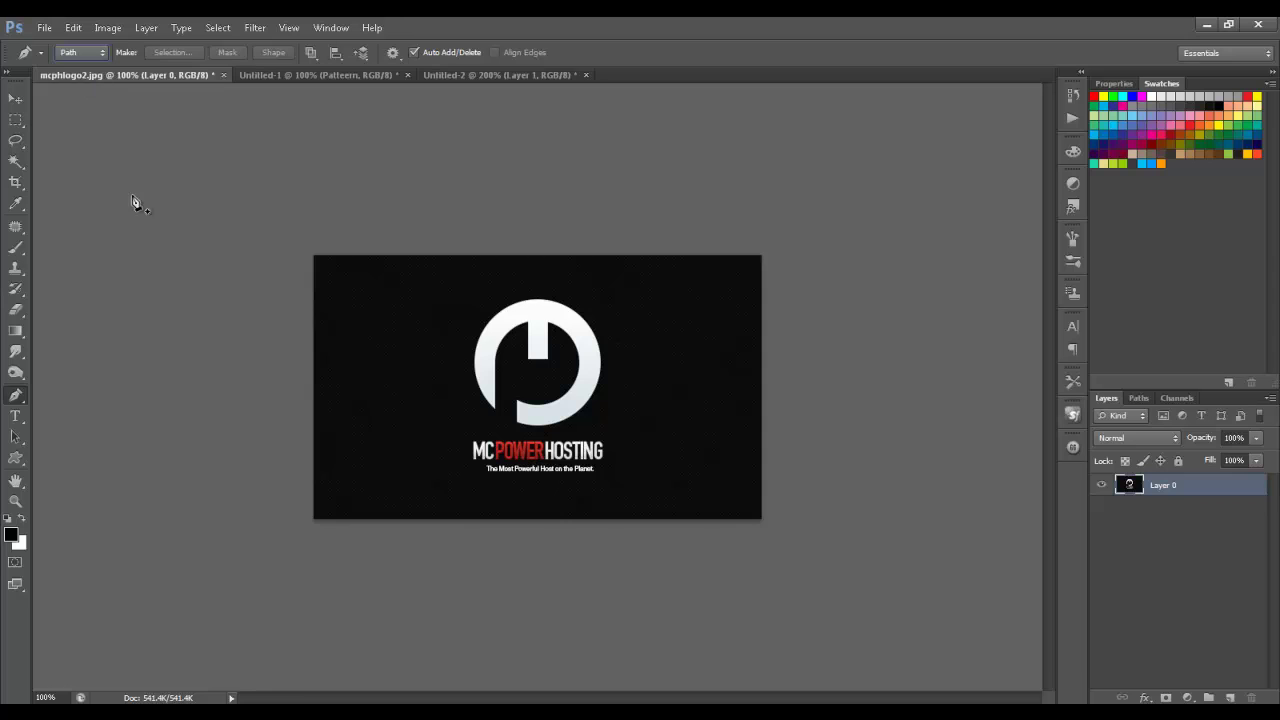
Sketch a trial path around the logo, then undo its anchor points.
{"action": "left_click", "coordinate": [323, 343]}
{"action": "left_click", "coordinate": [395, 311]}
{"action": "left_click", "coordinate": [424, 326]}
{"action": "left_click", "coordinate": [433, 369]}
{"action": "left_click", "coordinate": [419, 408]}
{"action": "left_click", "coordinate": [368, 409]}
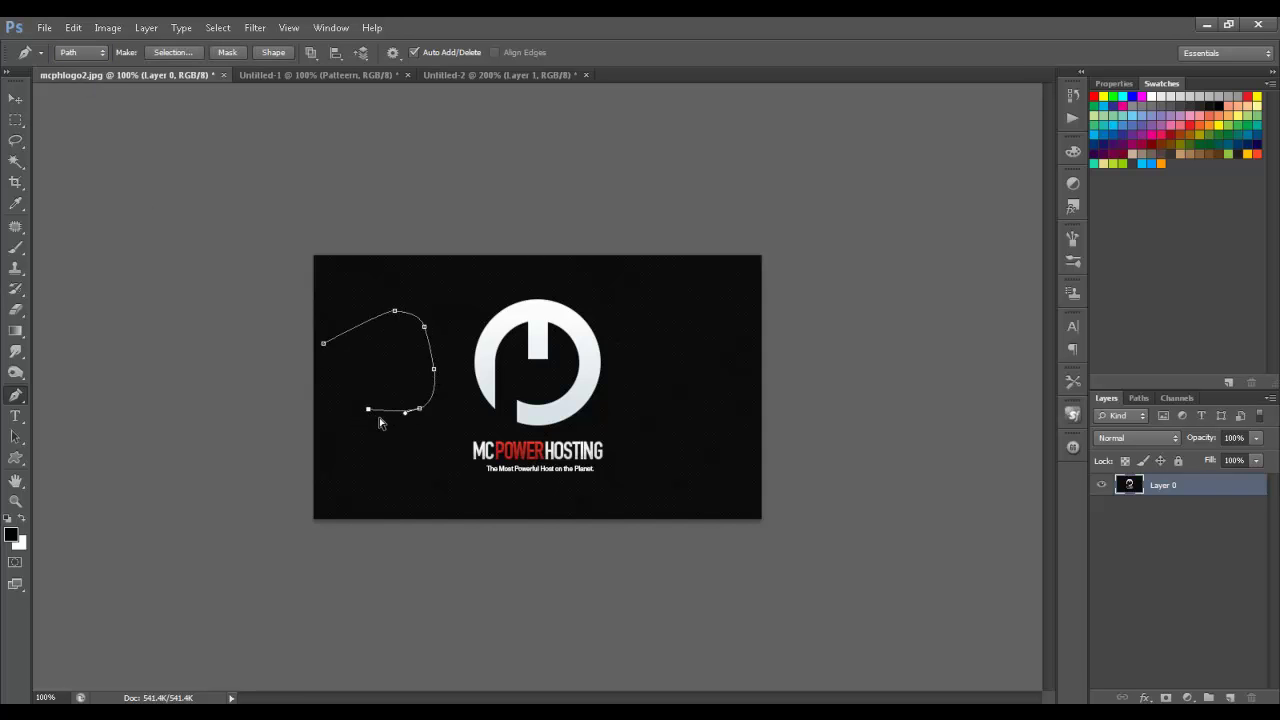
{"action": "key", "text": "ctrl+alt+z"}
{"action": "key", "text": "ctrl+alt+z"}
{"action": "key", "text": "ctrl+alt+z"}
{"action": "key", "text": "ctrl+alt+z"}
{"action": "key", "text": "ctrl+alt+z"}
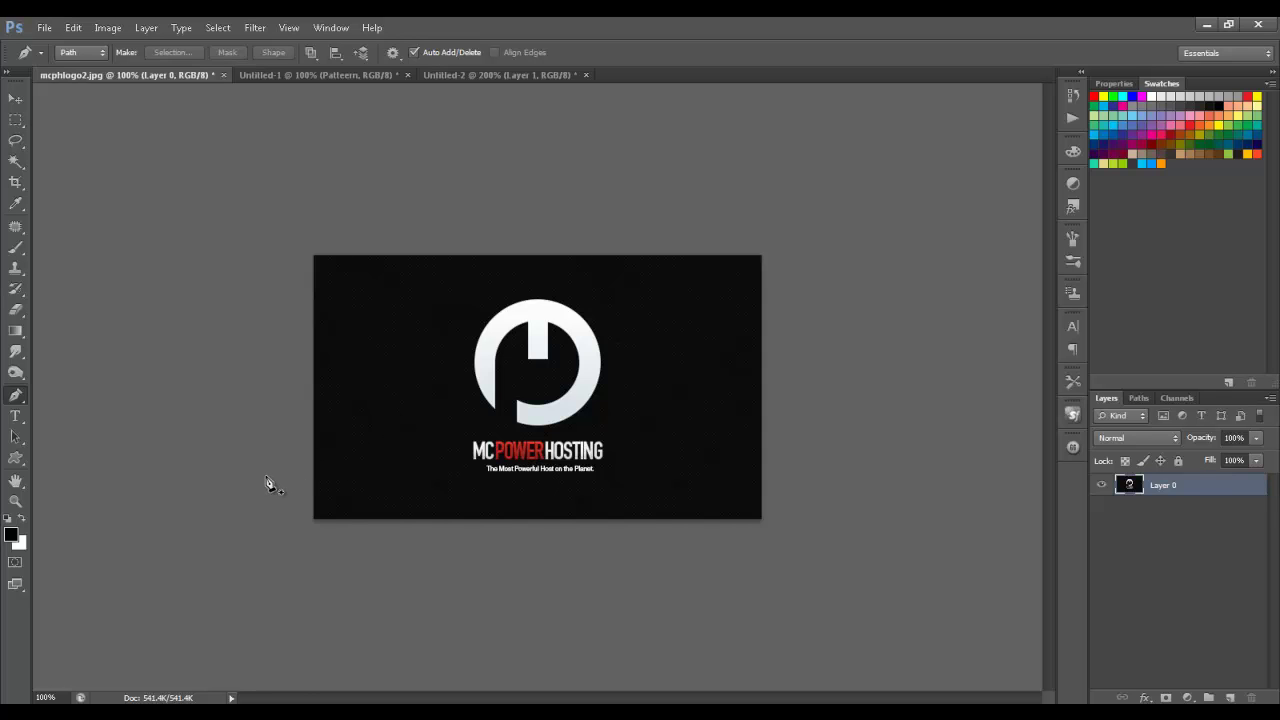
Draw a curve from the card's lower left past its top-right corner and close it above.
{"action": "left_click", "coordinate": [265, 477]}
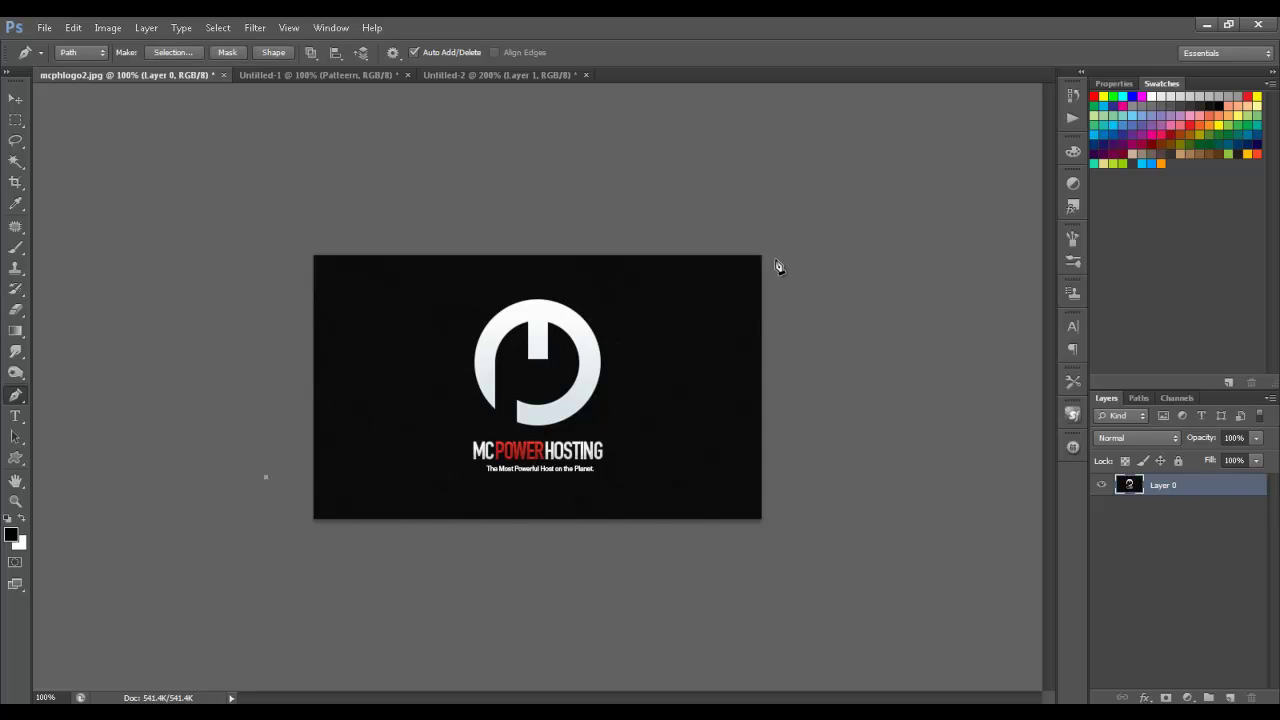
{"action": "left_click", "coordinate": [785, 261]}
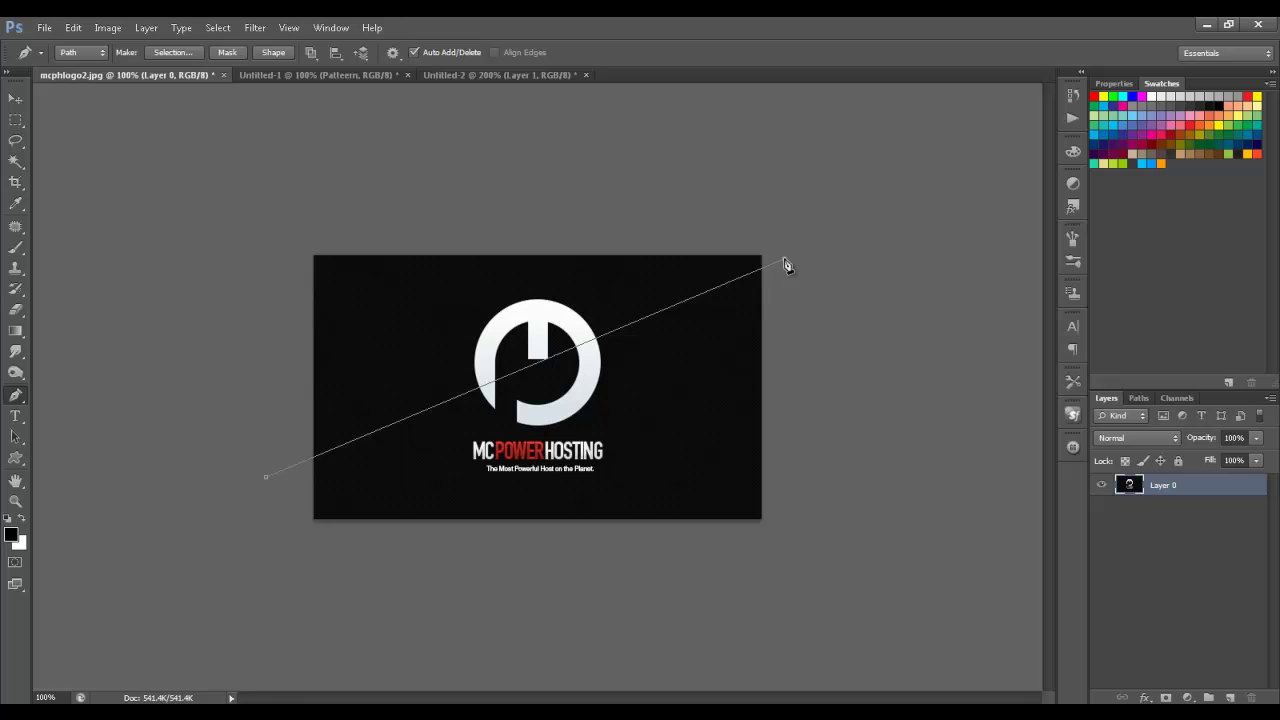
{"action": "left_click_drag", "start_coordinate": [785, 261], "coordinate": [1117, 253]}
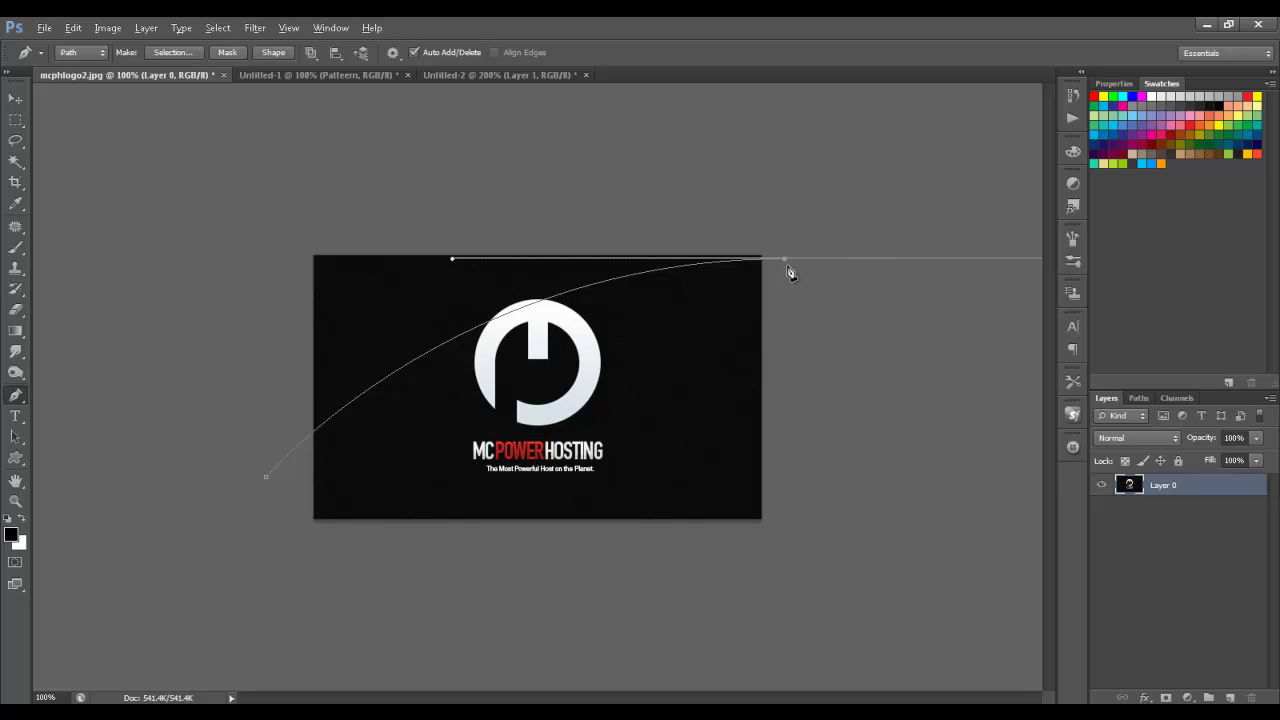
{"action": "key", "text": "alt"}
{"action": "key", "text": "alt"}
{"action": "left_click", "coordinate": [784, 260], "text": "alt"}
{"action": "key", "text": "ctrl+z"}
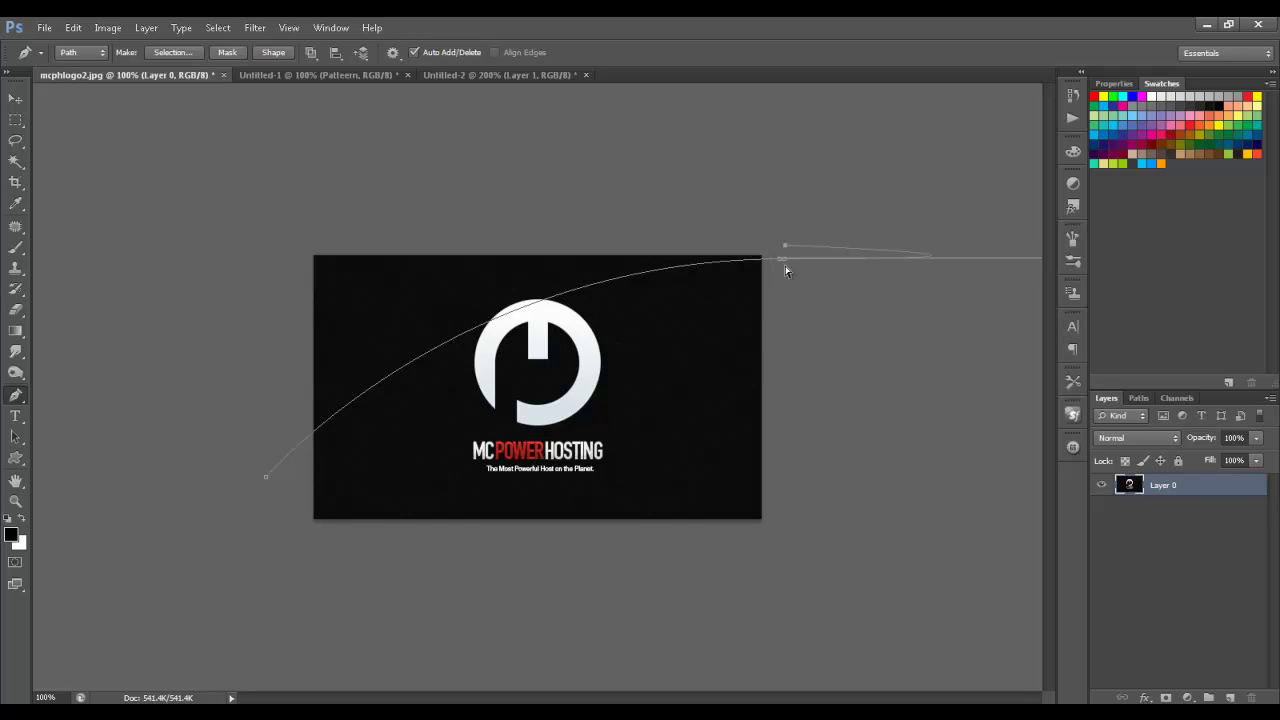
{"action": "key", "text": "ctrl+z"}
{"action": "left_click_drag", "start_coordinate": [782, 248], "coordinate": [210, 237]}
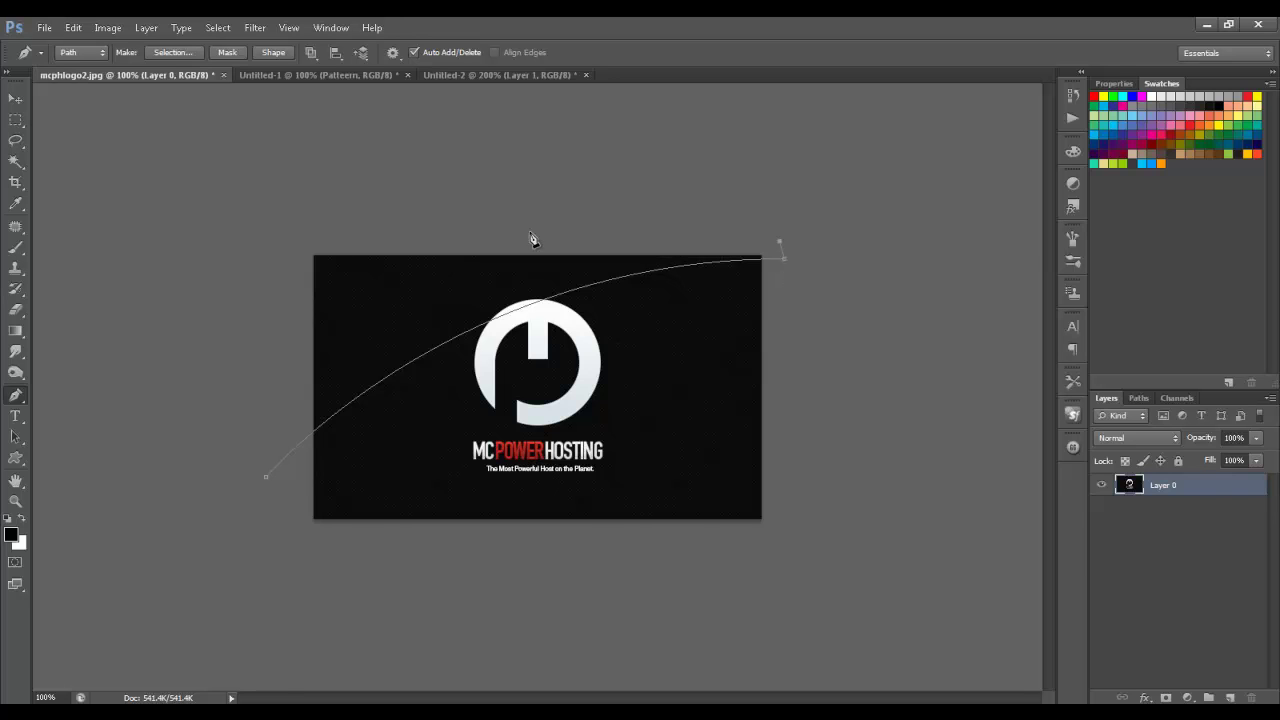
{"action": "left_click", "coordinate": [265, 478]}
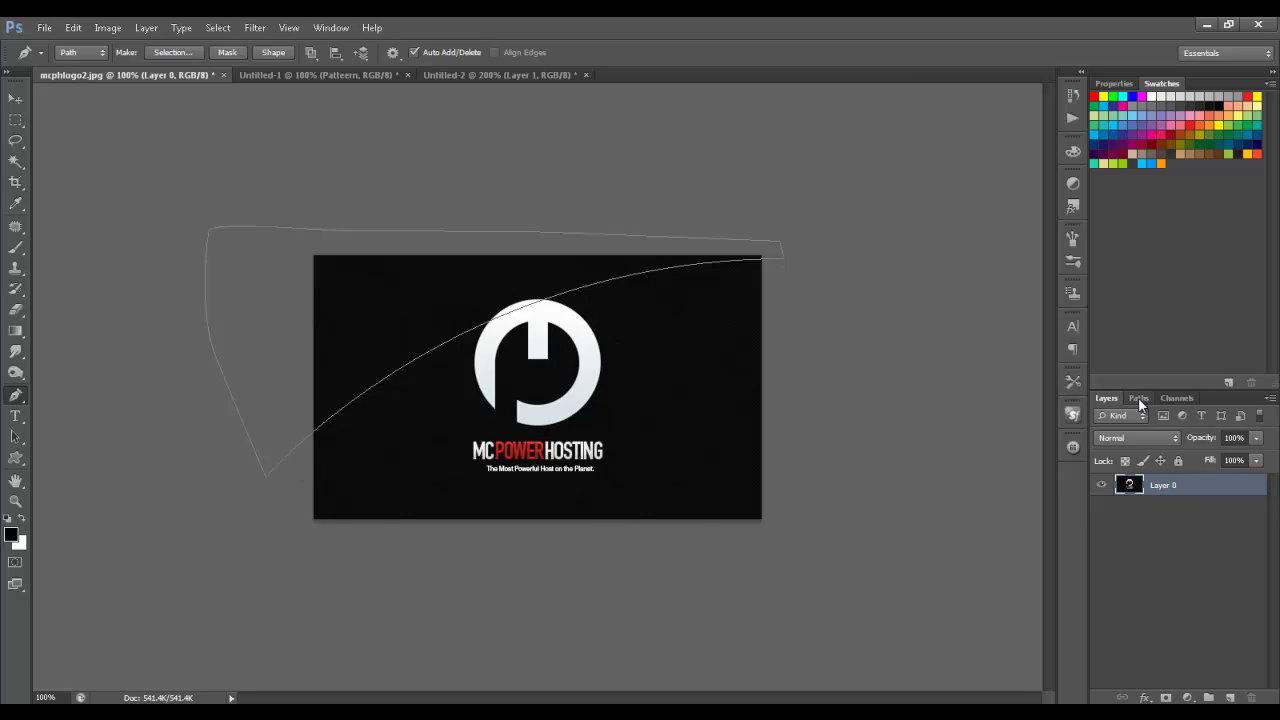
Load the Work Path as a selection from the Paths panel.
{"action": "left_click", "coordinate": [330, 27]}
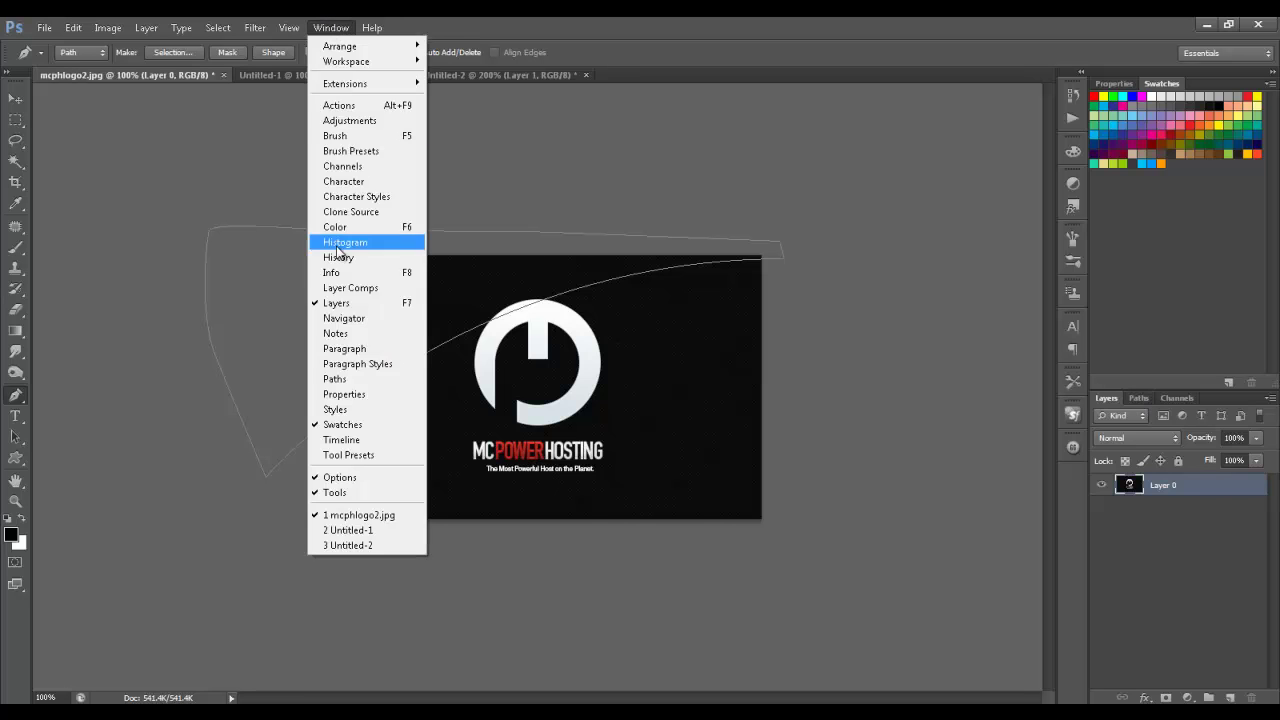
{"action": "left_click", "coordinate": [335, 378]}
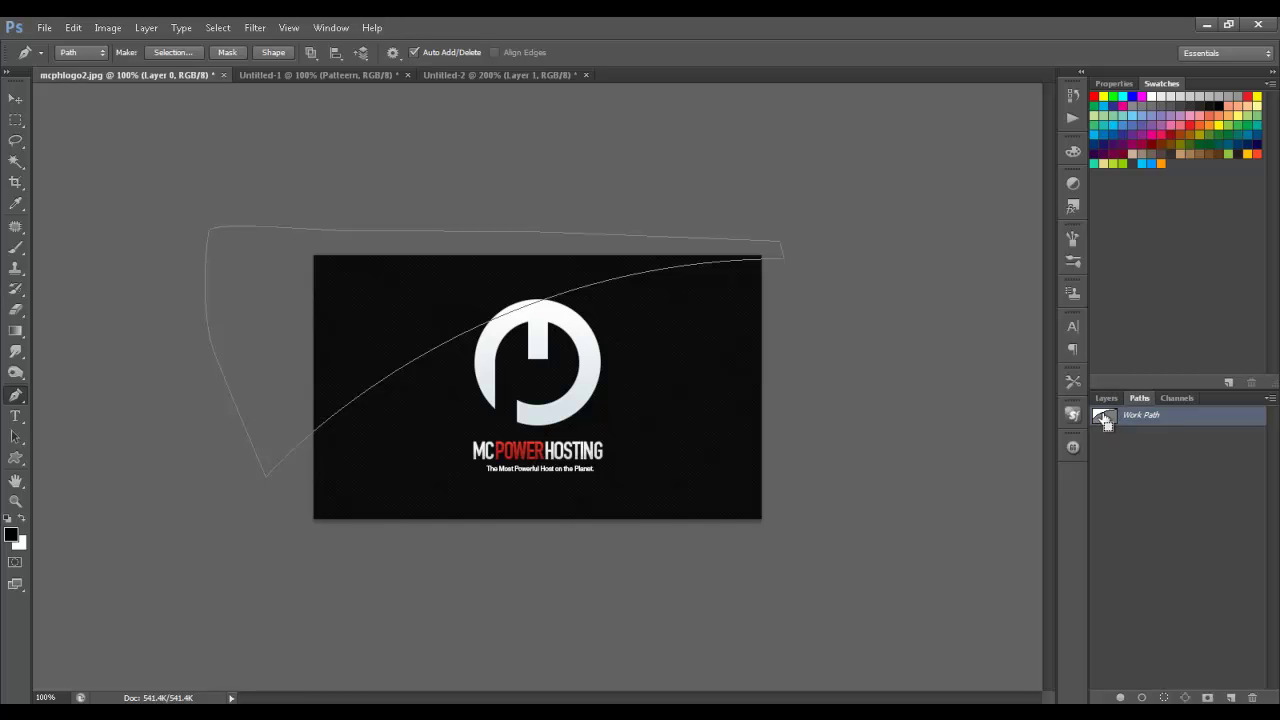
{"action": "left_click", "coordinate": [1105, 420], "text": "ctrl"}
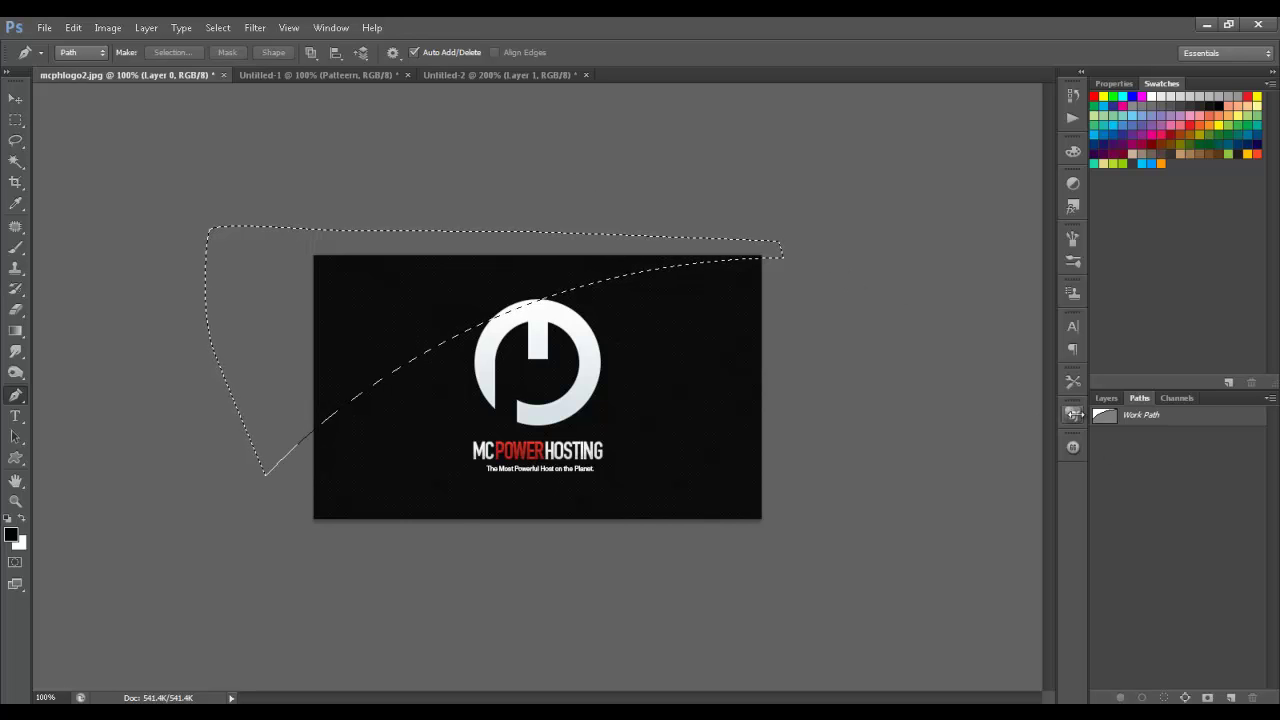
{"action": "left_click", "coordinate": [1106, 398]}
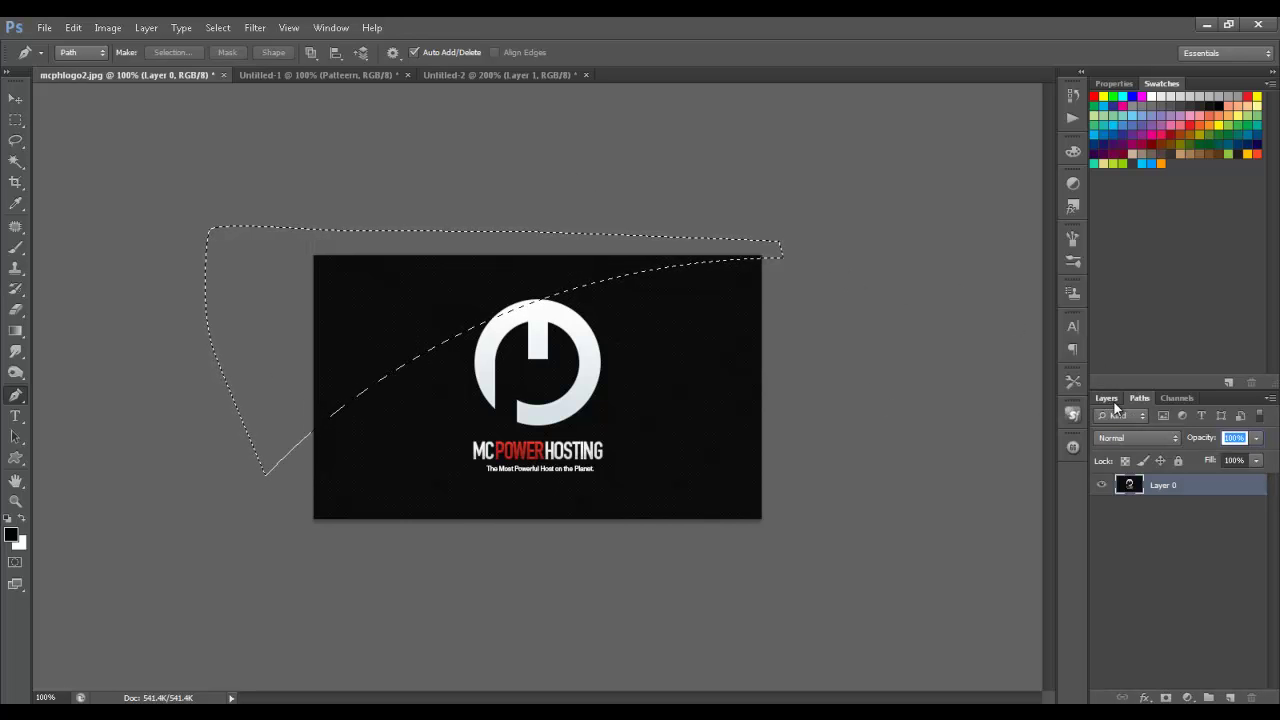
Fill the selection with white on a new layer, then deselect.
{"action": "left_click", "coordinate": [1230, 697]}
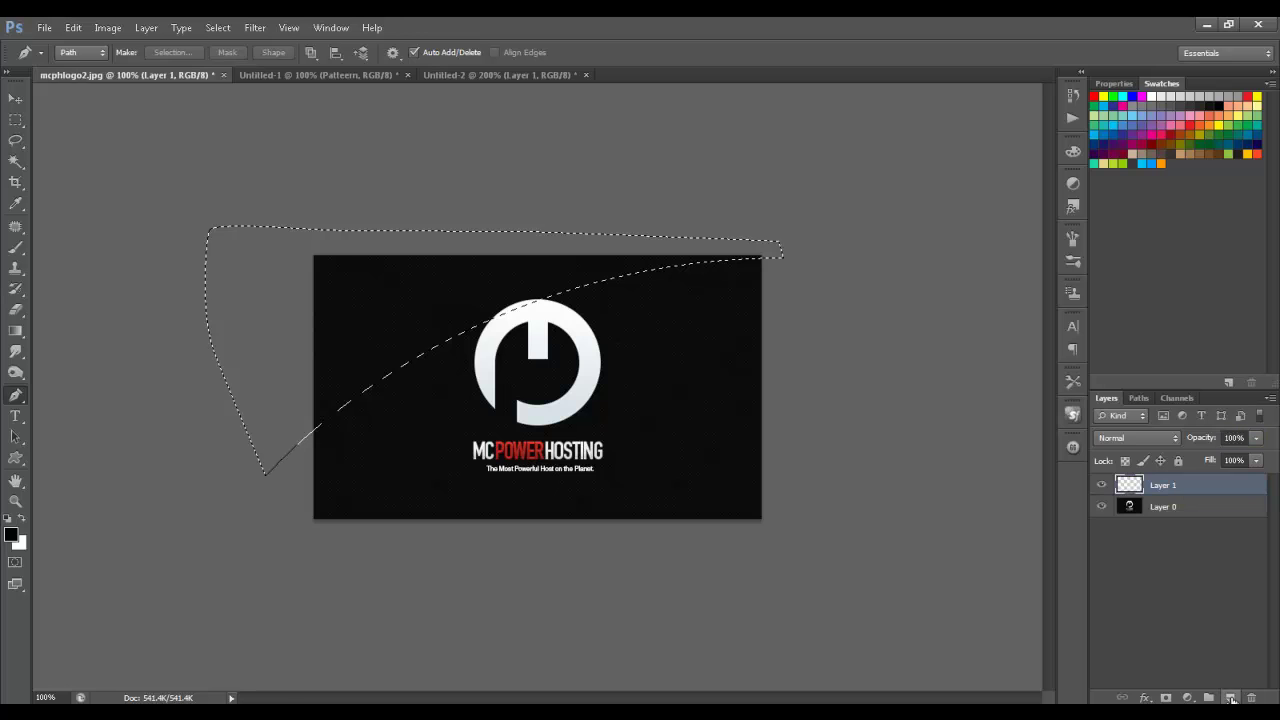
{"action": "key", "text": "shift+F5"}
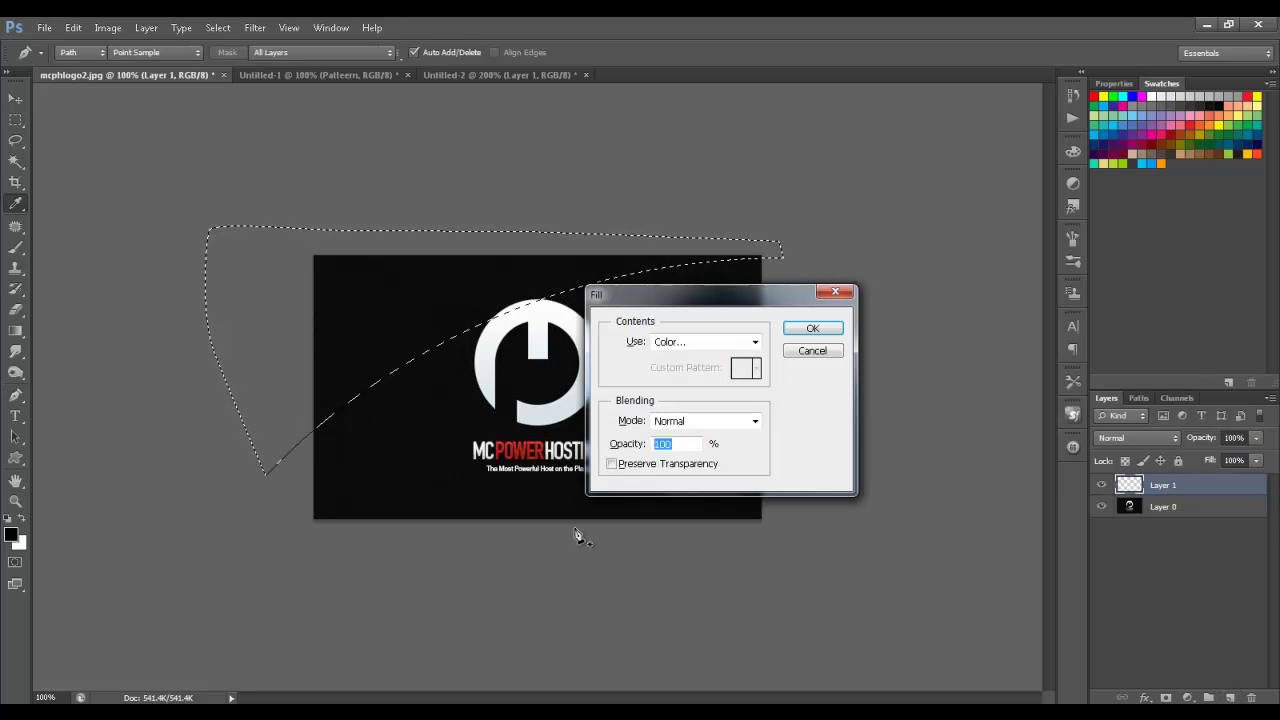
{"action": "left_click", "coordinate": [676, 344]}
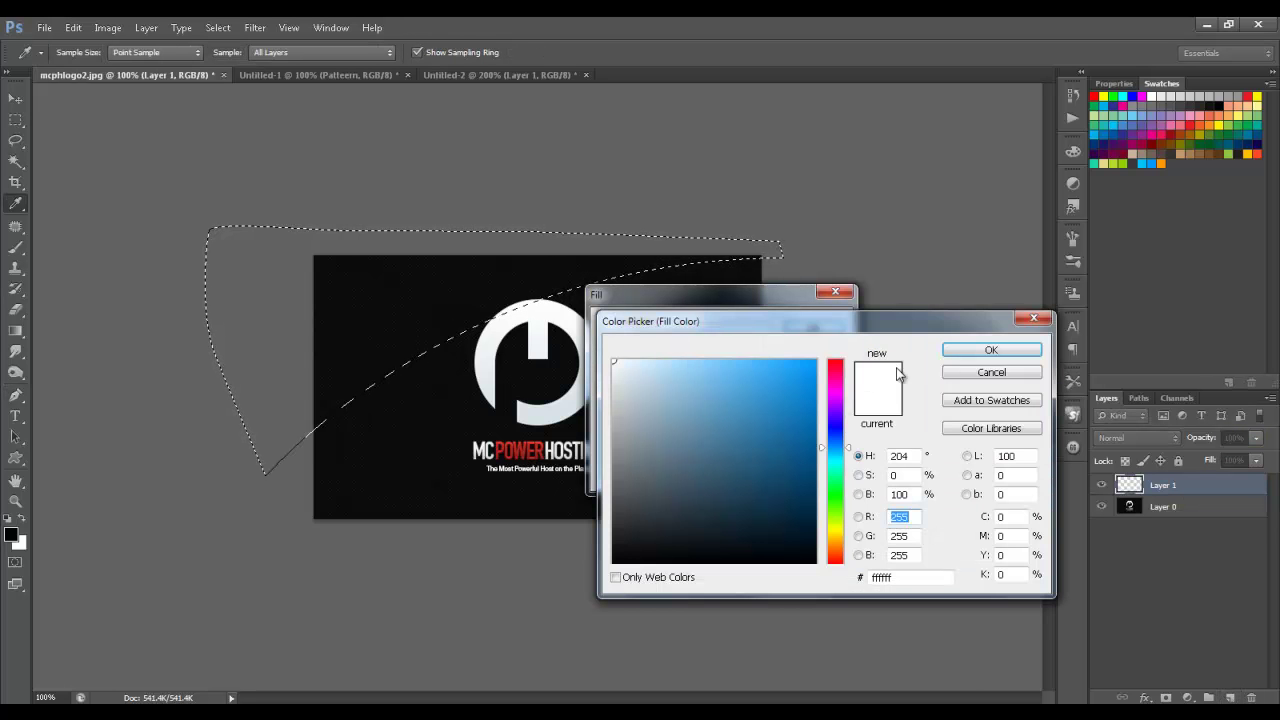
{"action": "left_click", "coordinate": [950, 349]}
{"action": "left_click", "coordinate": [812, 329]}
{"action": "key", "text": "p"}
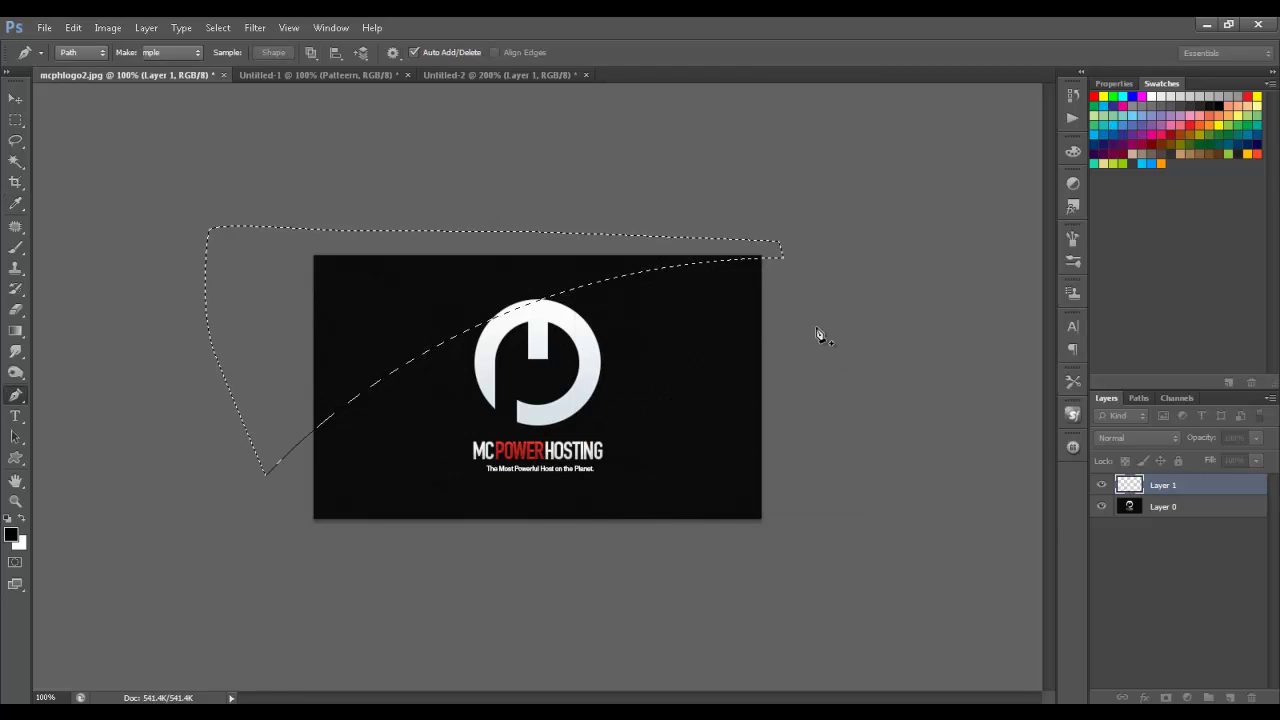
{"action": "key", "text": "ctrl+d"}
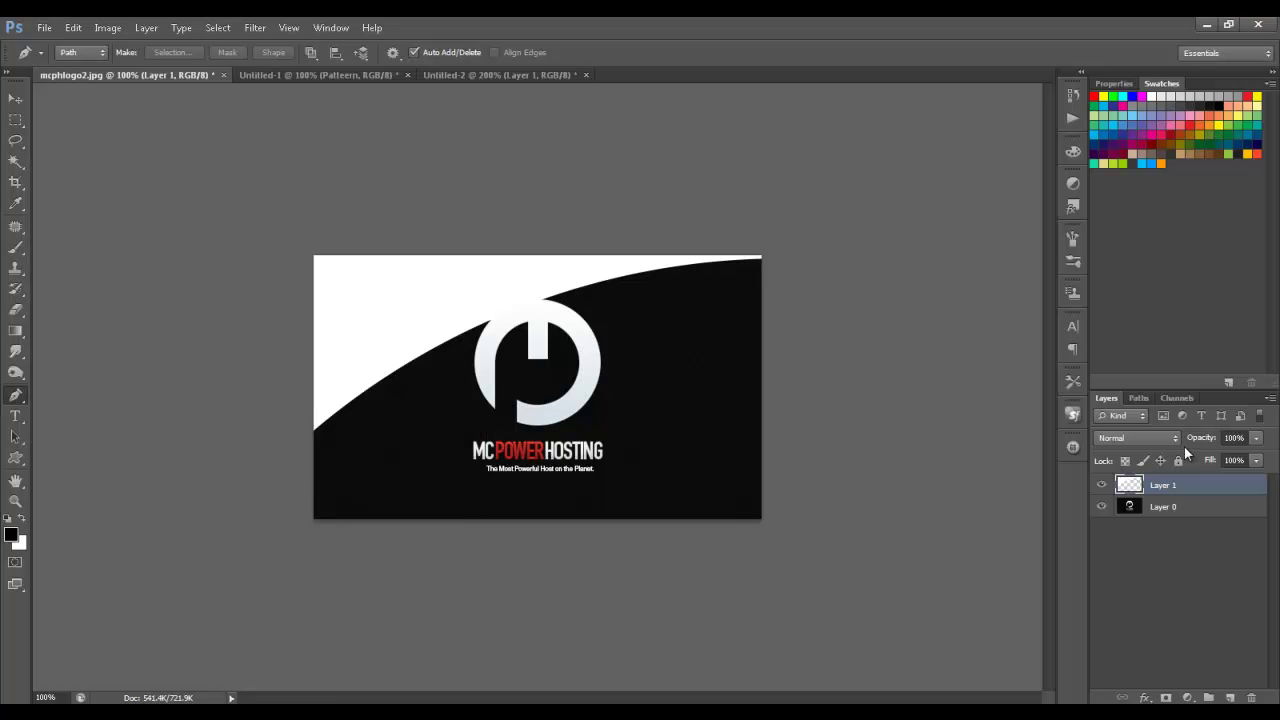
Lower the white layer's opacity to 19% and add a layer mask.
{"action": "left_click_drag", "start_coordinate": [1198, 438], "coordinate": [1120, 444]}
{"action": "left_click", "coordinate": [1166, 697]}
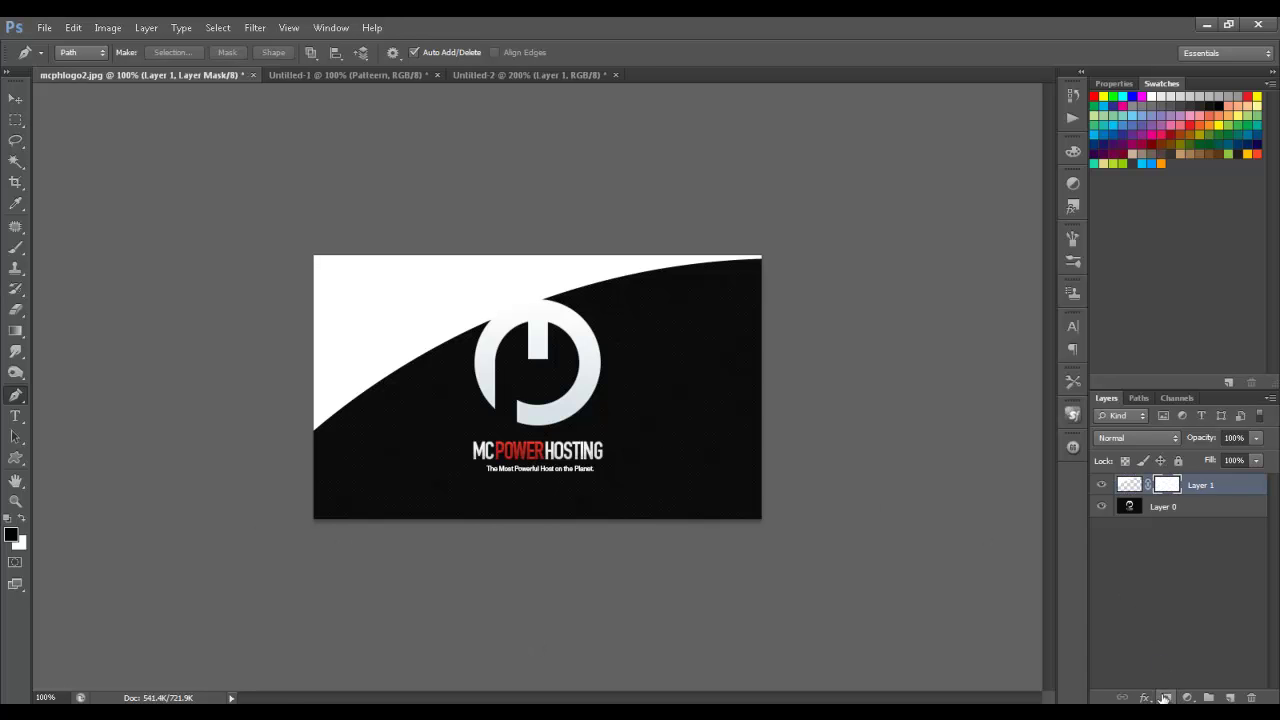
{"action": "left_click", "coordinate": [18, 331]}
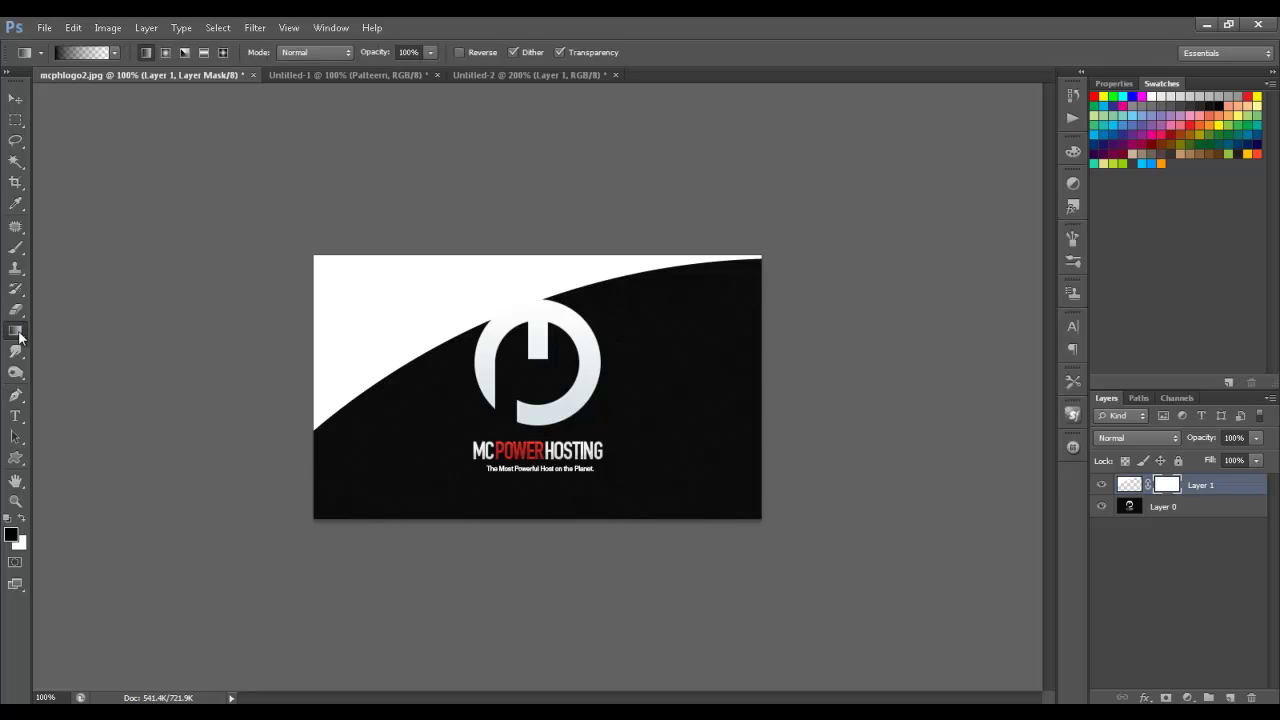
{"action": "right_click", "coordinate": [18, 333]}
{"action": "left_click", "coordinate": [46, 340]}
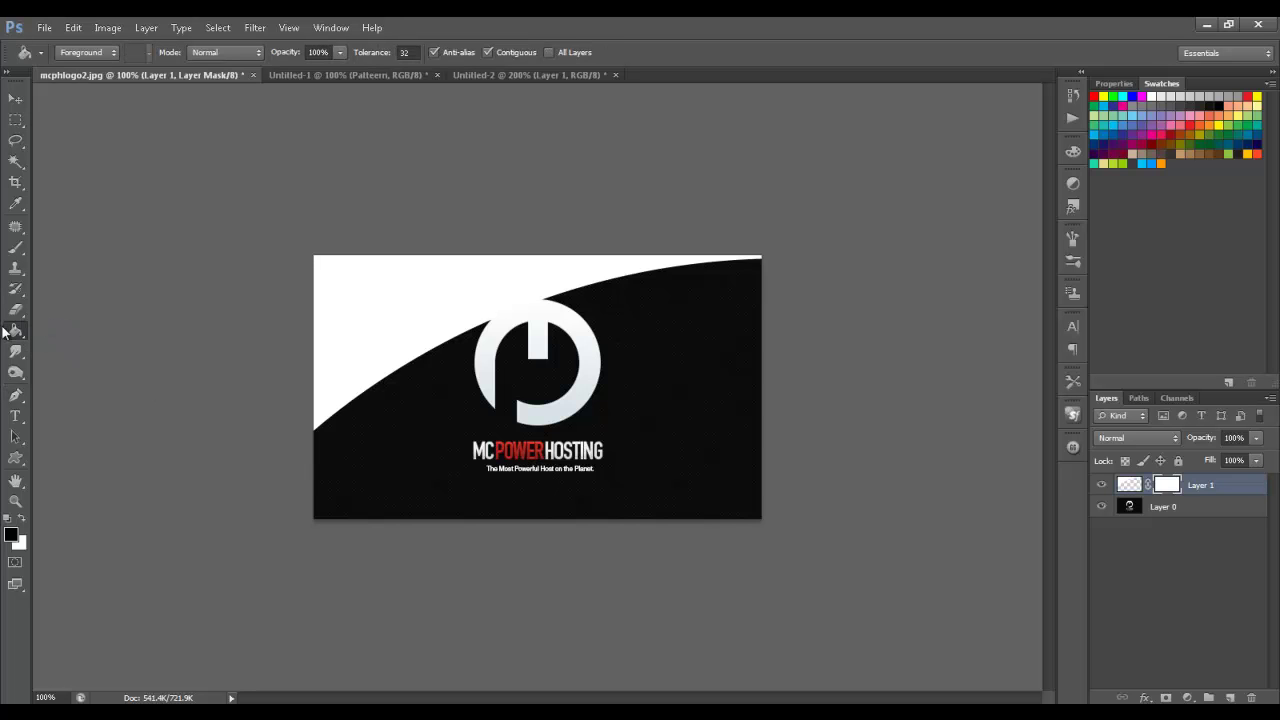
{"action": "right_click", "coordinate": [14, 334]}
{"action": "left_click", "coordinate": [47, 330]}
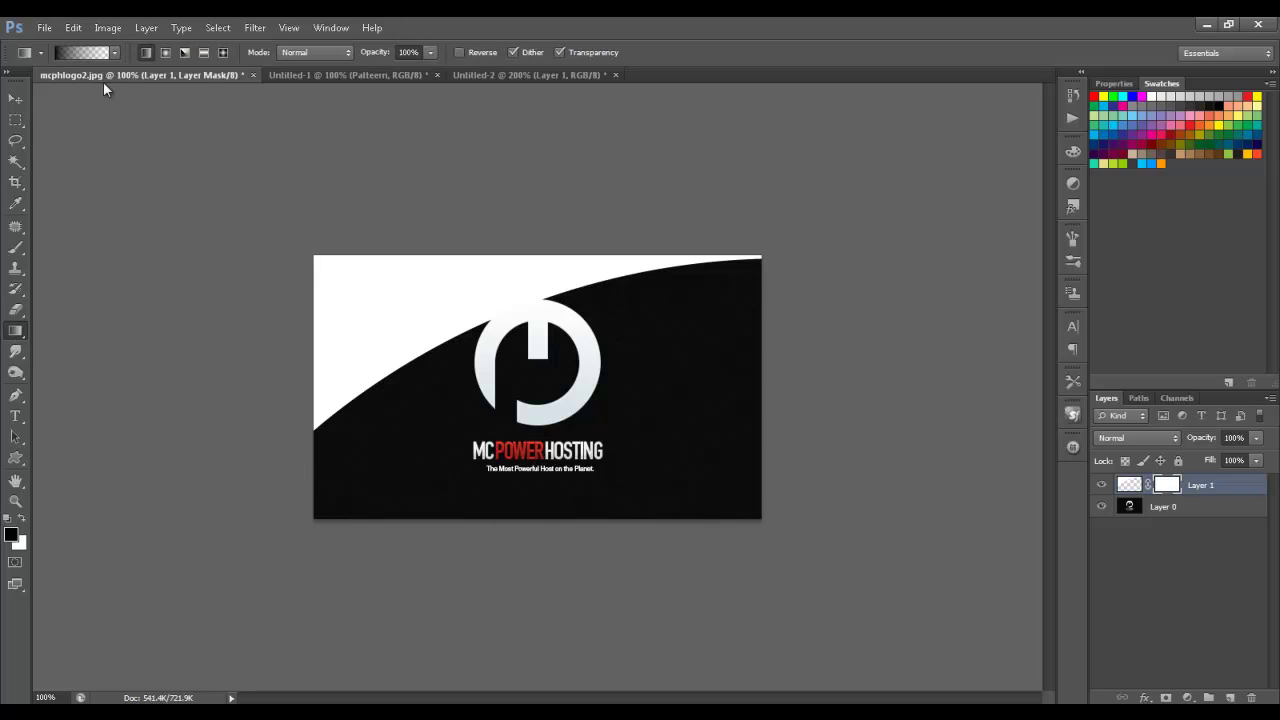
Fade the mask with a right-to-left foreground-to-transparent gradient and set opacity to 16%.
{"action": "left_click", "coordinate": [115, 52]}
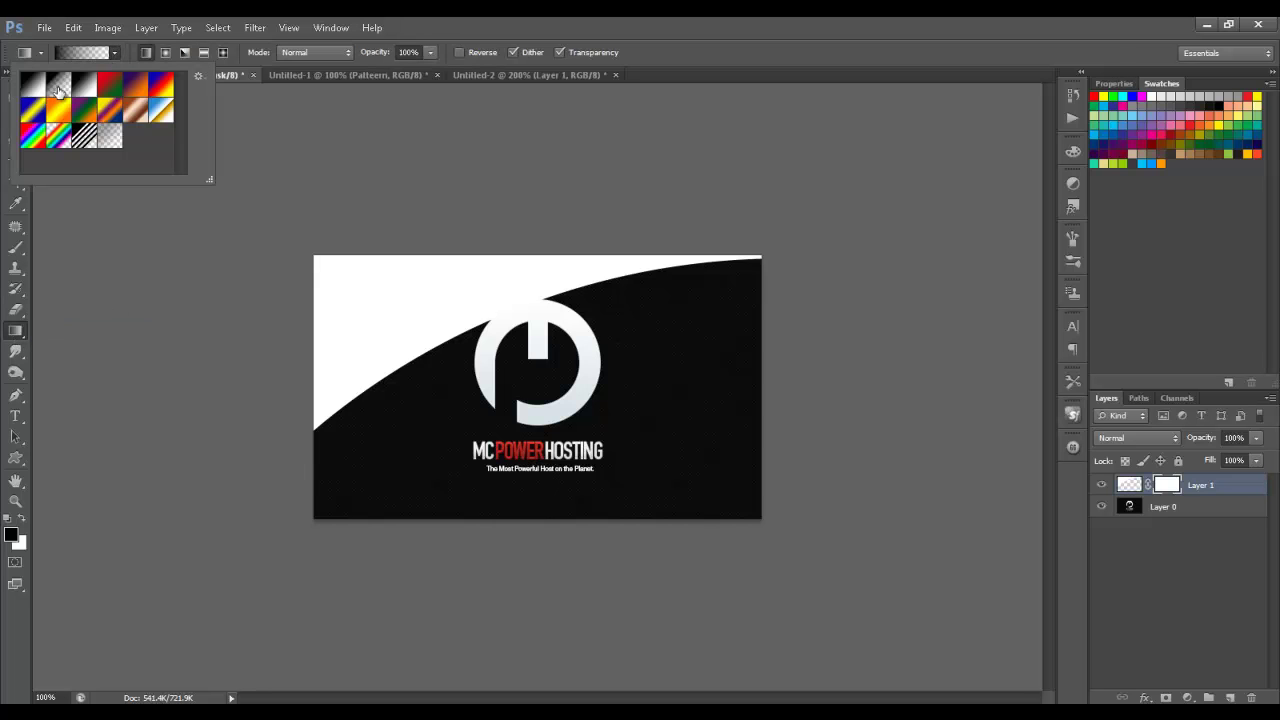
{"action": "double_click", "coordinate": [55, 91]}
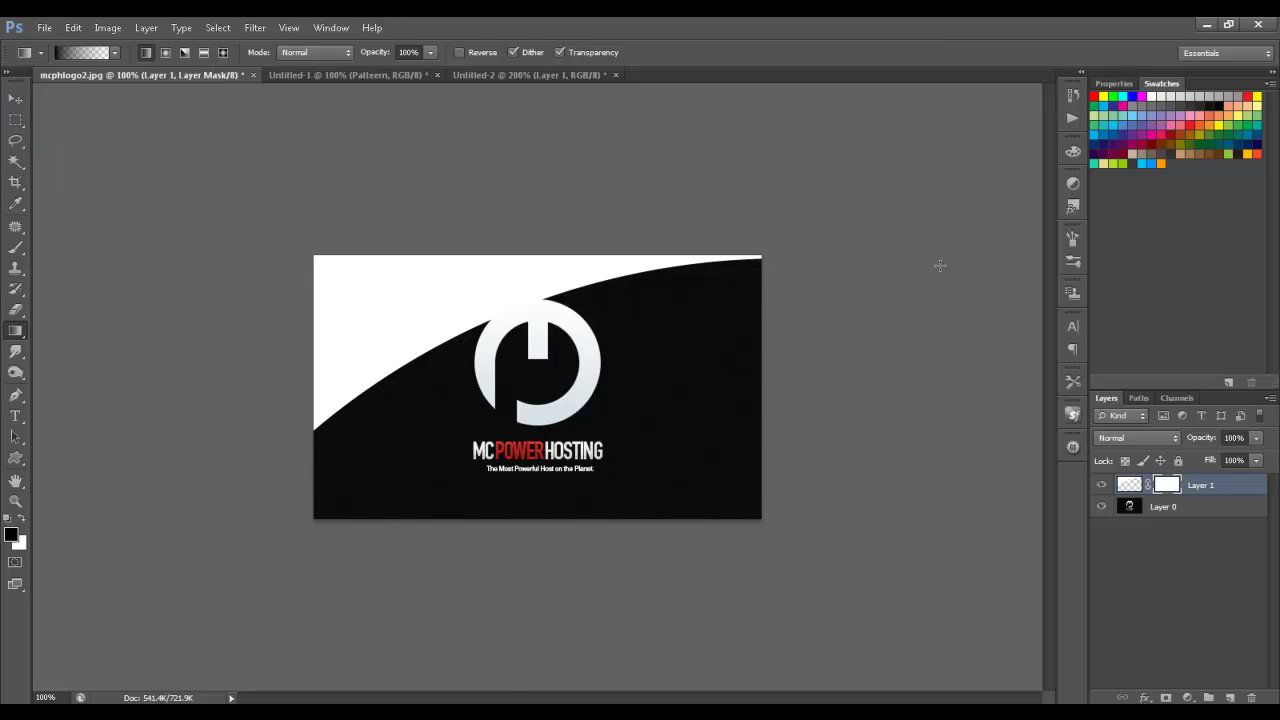
{"action": "left_click_drag", "start_coordinate": [940, 265], "coordinate": [302, 277]}
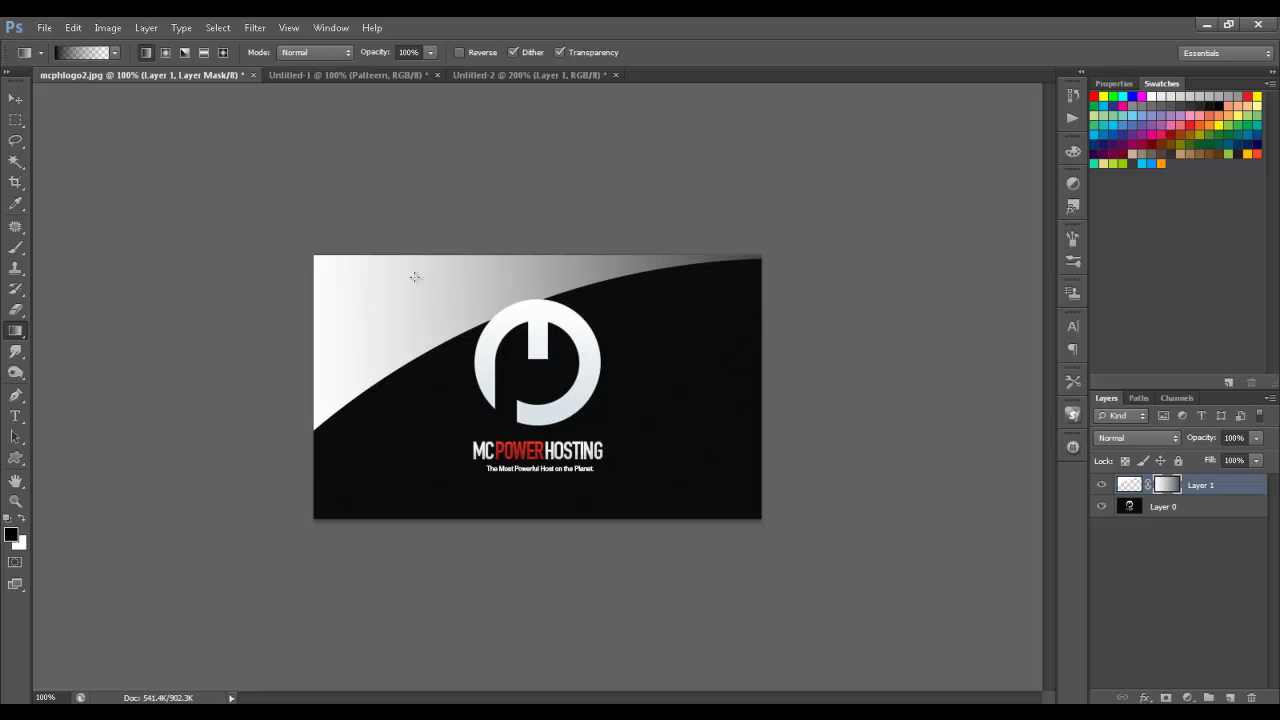
{"action": "left_click_drag", "start_coordinate": [1200, 437], "coordinate": [1133, 443]}
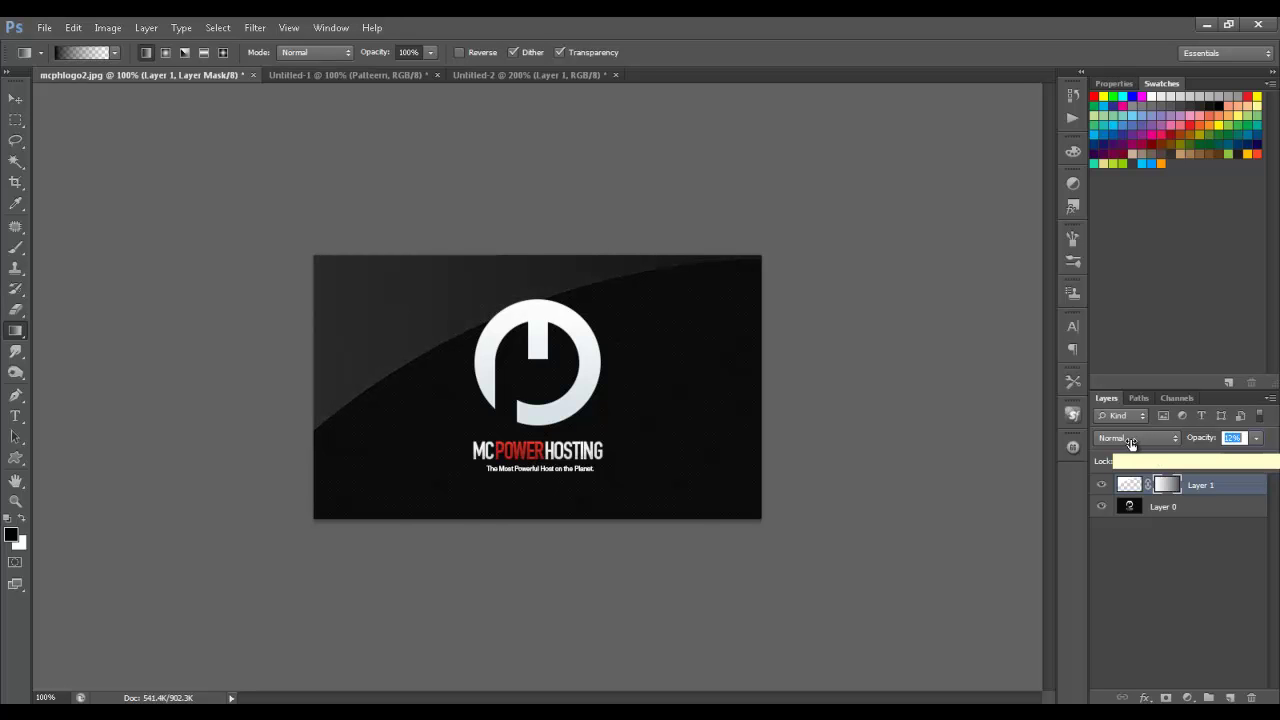
{"action": "left_click_drag", "start_coordinate": [1131, 443], "coordinate": [1134, 443]}
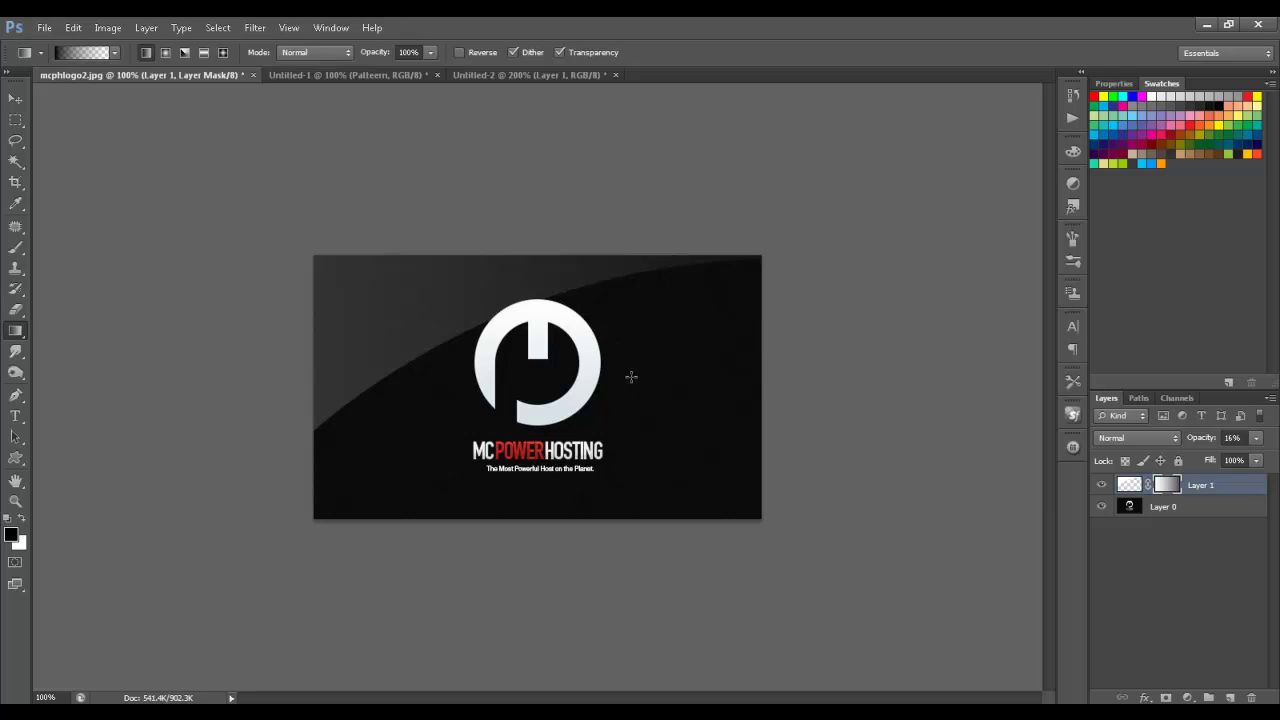
Free-transform Layer 1 to 150% height so the sheen reaches the card bottom.
{"action": "key", "text": "v"}
{"action": "key", "text": "ctrl+t"}
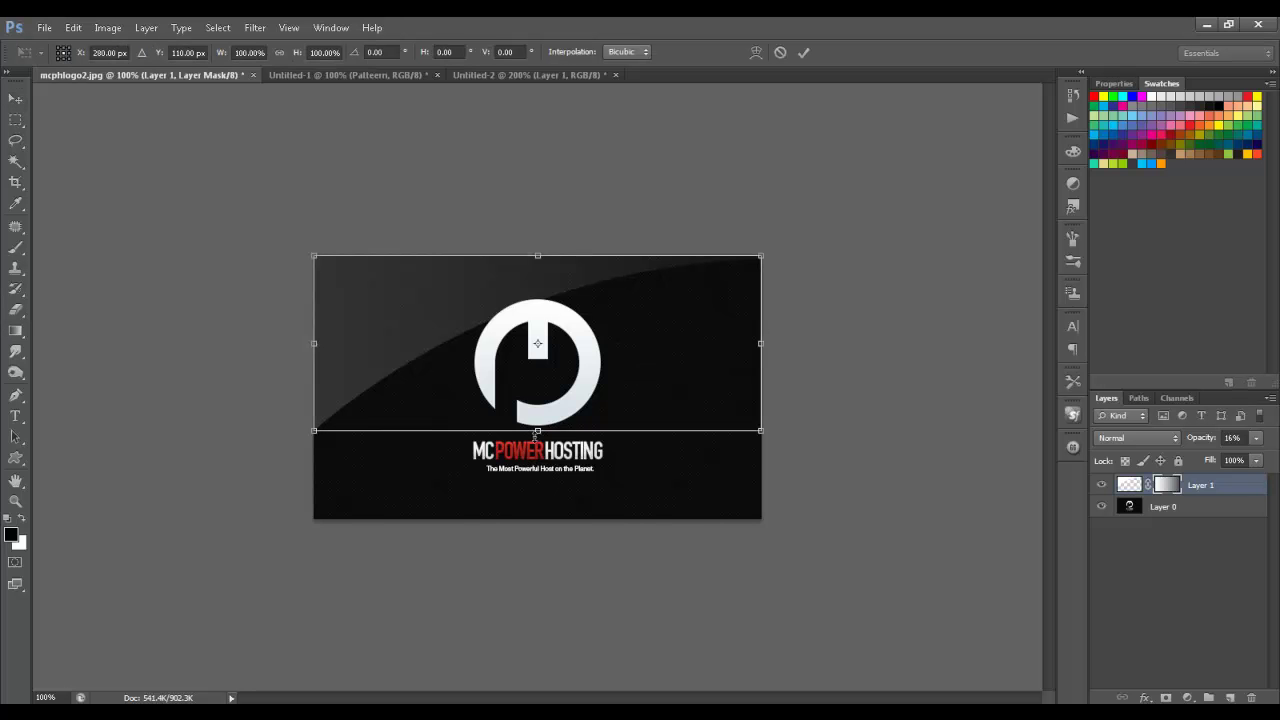
{"action": "left_click_drag", "start_coordinate": [537, 432], "coordinate": [511, 524]}
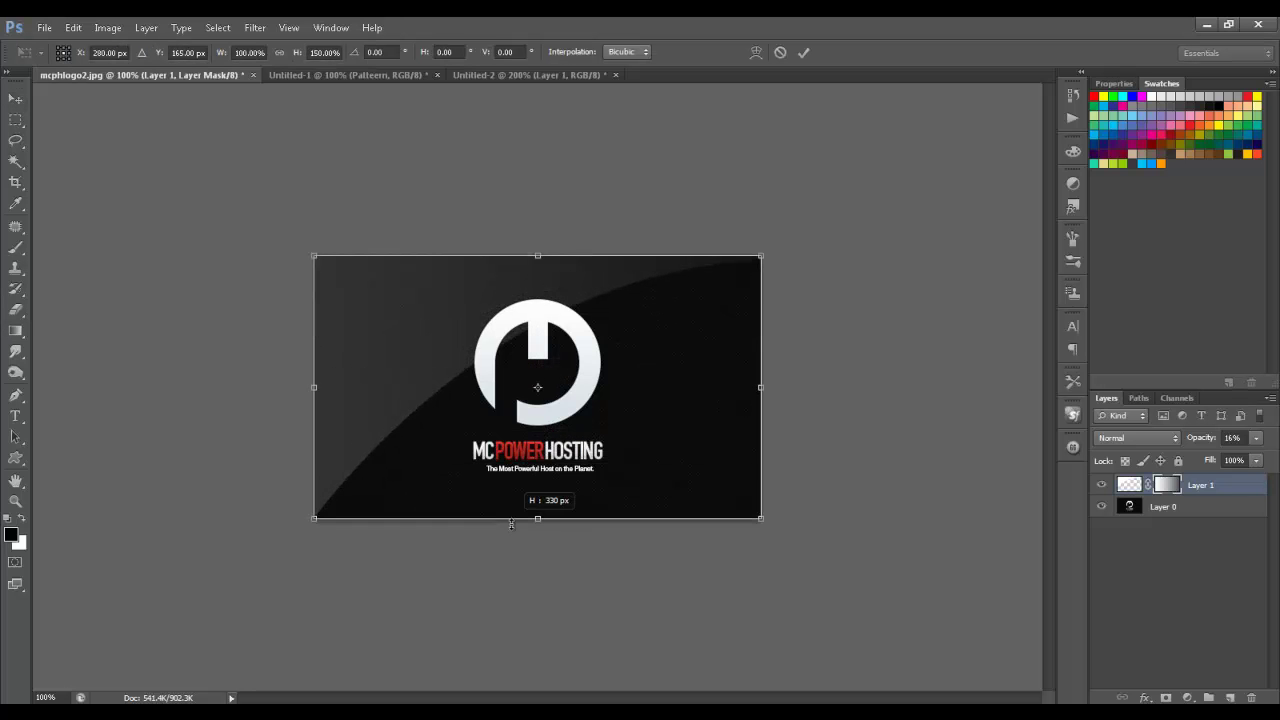
{"action": "key", "text": "Return"}
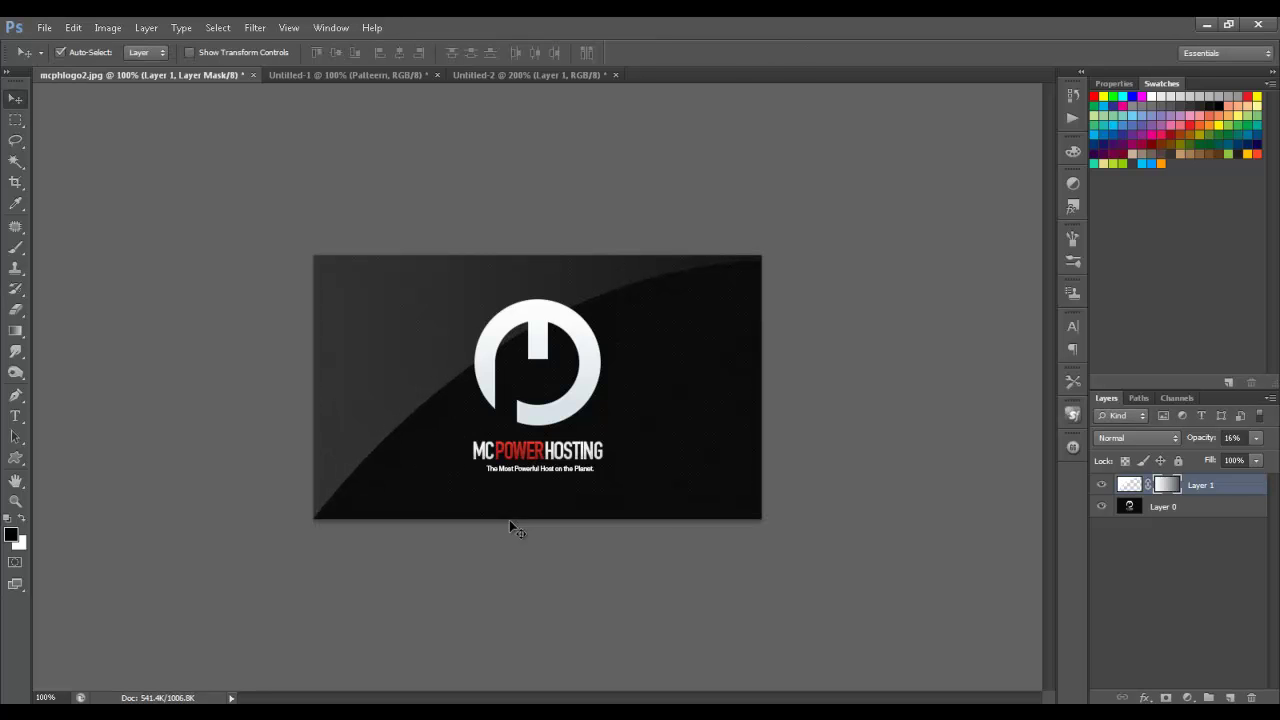
{"action": "key", "text": "z"}
{"action": "right_click", "coordinate": [592, 393]}
{"action": "left_click", "coordinate": [608, 423]}
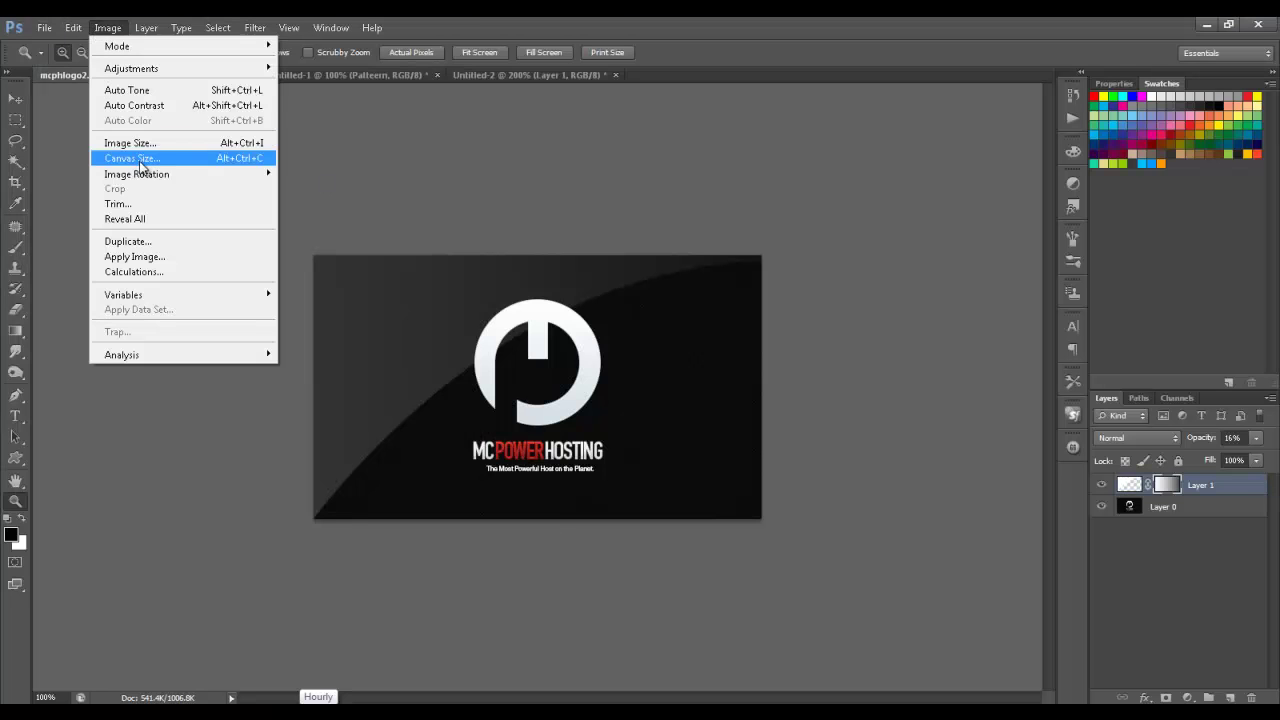
Enlarge the canvas to 120 percent width and height.
{"action": "left_click", "coordinate": [144, 160]}
{"action": "left_click", "coordinate": [558, 217]}
{"action": "left_click", "coordinate": [598, 234]}
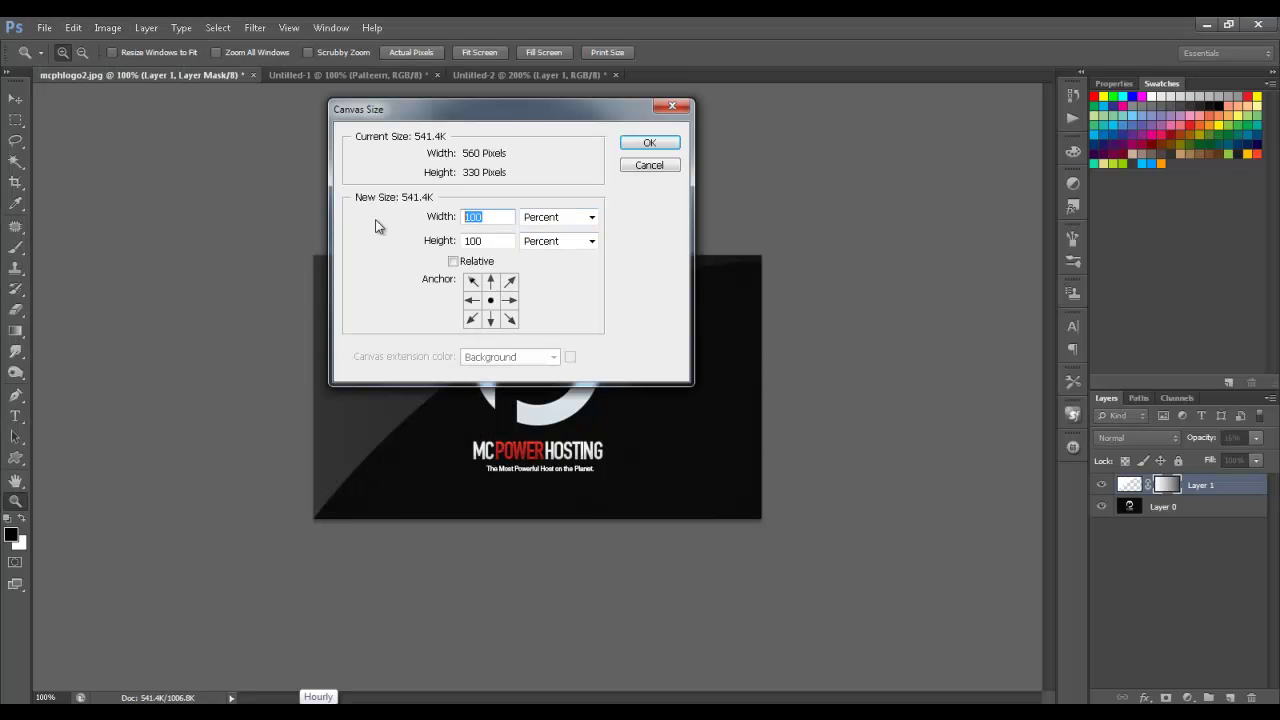
{"action": "type", "text": "120"}
{"action": "key", "text": "Tab"}
{"action": "type", "text": "120"}
{"action": "key", "text": "Return"}
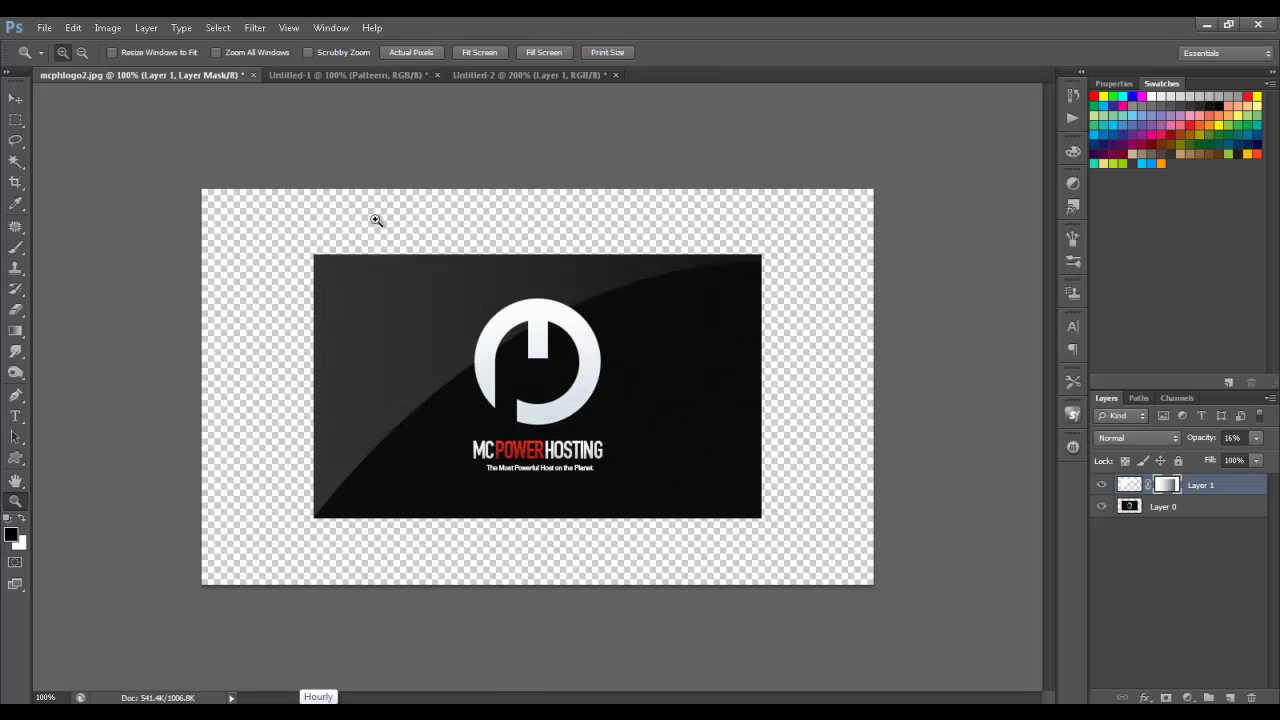
Add a new Layer 2 beneath Layer 0 and fill it with blue.
{"action": "left_click", "coordinate": [1213, 508]}
{"action": "left_click", "coordinate": [1230, 697]}
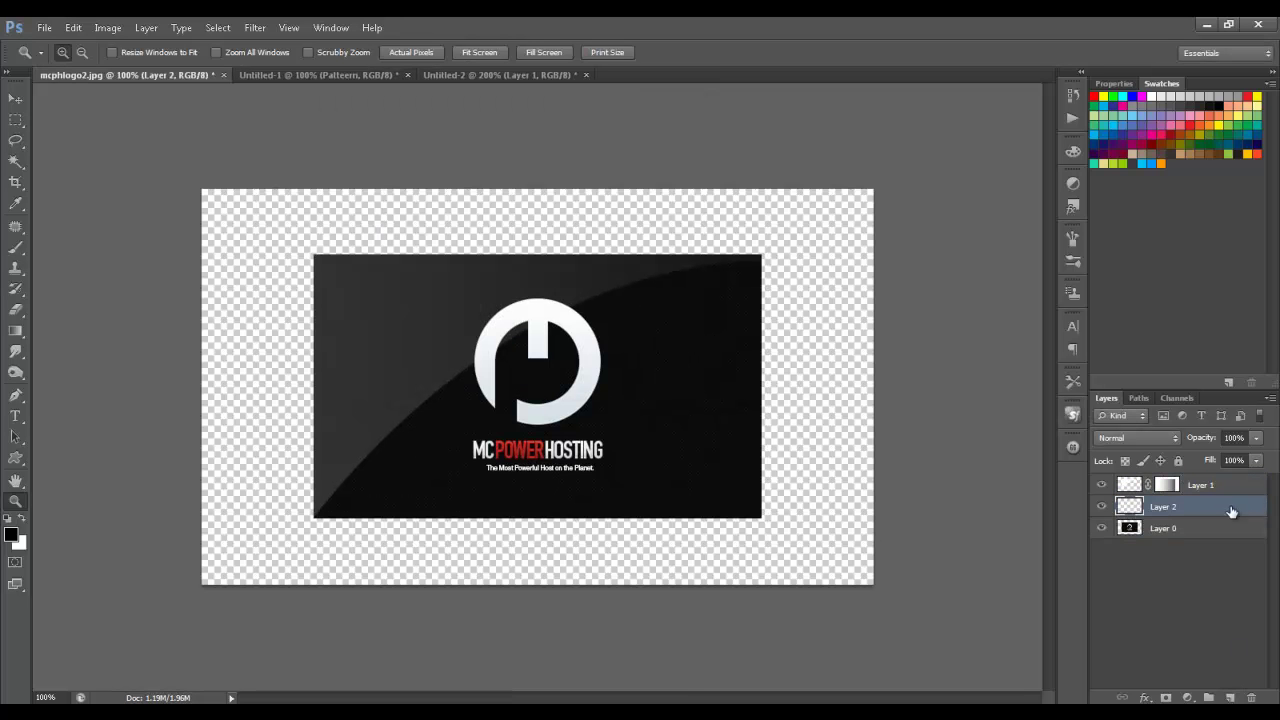
{"action": "left_click_drag", "start_coordinate": [1225, 507], "coordinate": [1205, 540]}
{"action": "key", "text": "shift+F5"}
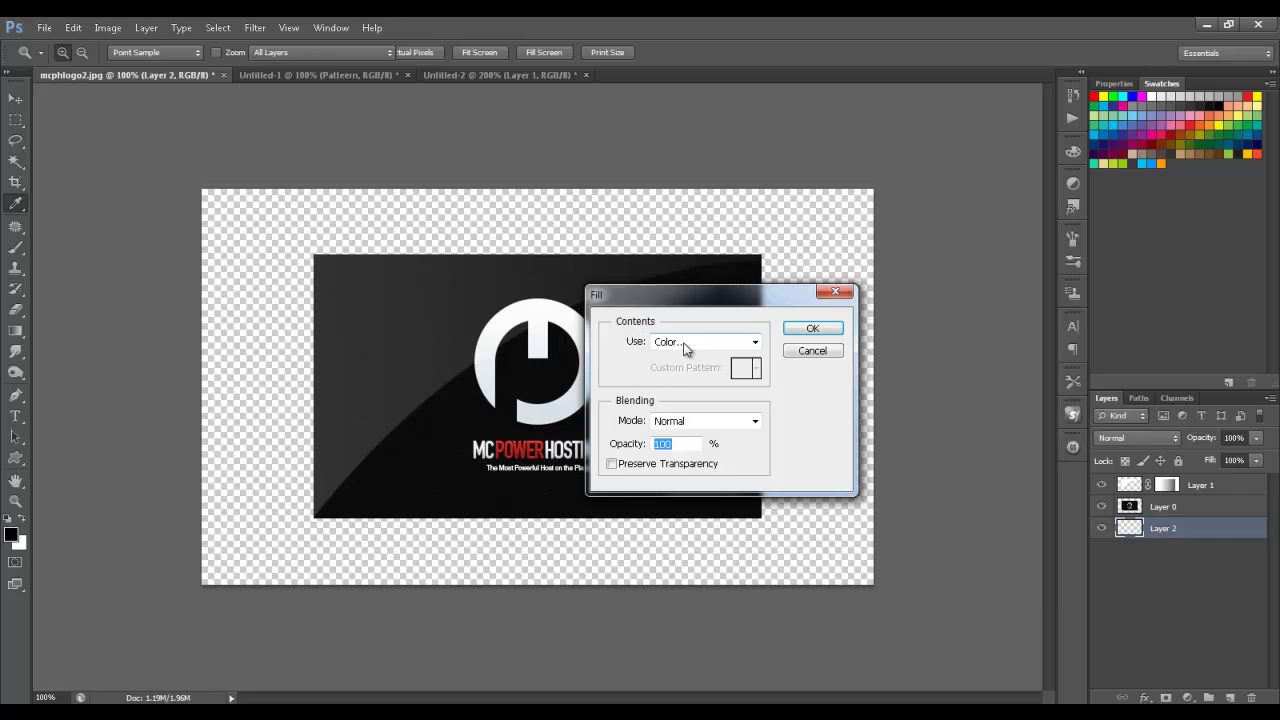
{"action": "left_click", "coordinate": [720, 343]}
{"action": "left_click", "coordinate": [700, 380]}
{"action": "left_click", "coordinate": [684, 419]}
{"action": "left_click", "coordinate": [991, 349]}
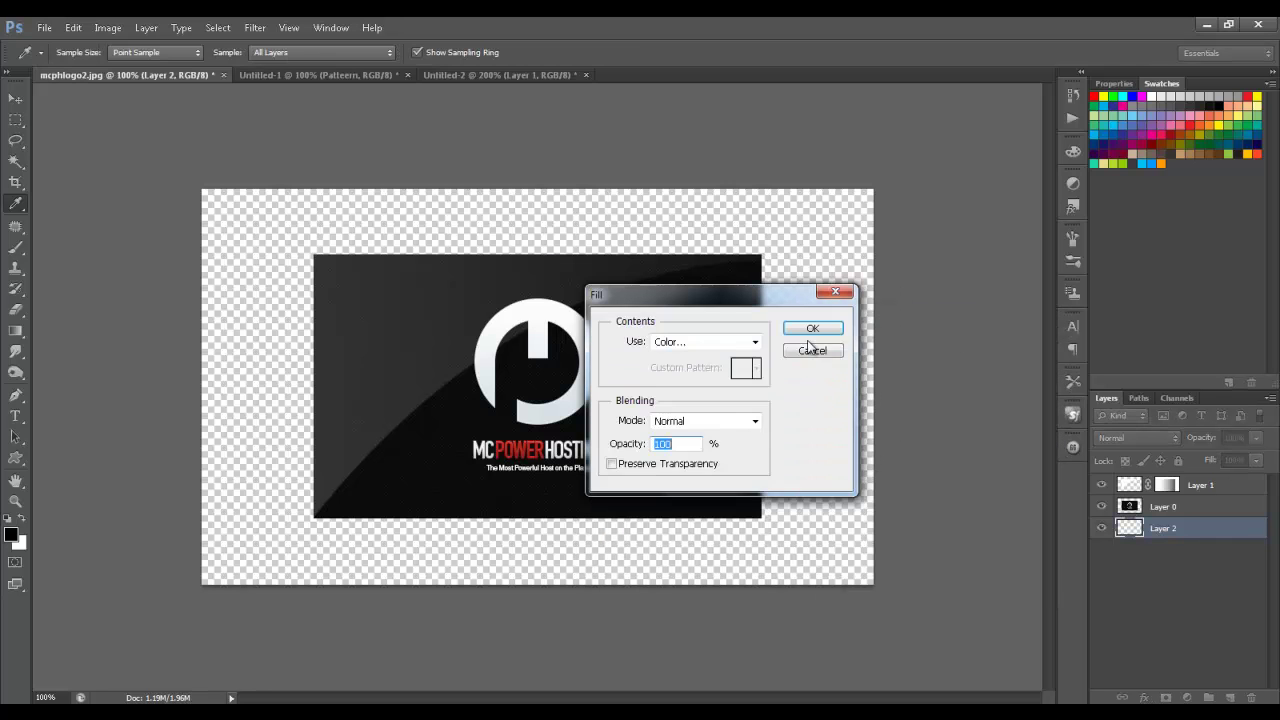
{"action": "left_click", "coordinate": [810, 328]}
{"action": "key", "text": "z"}
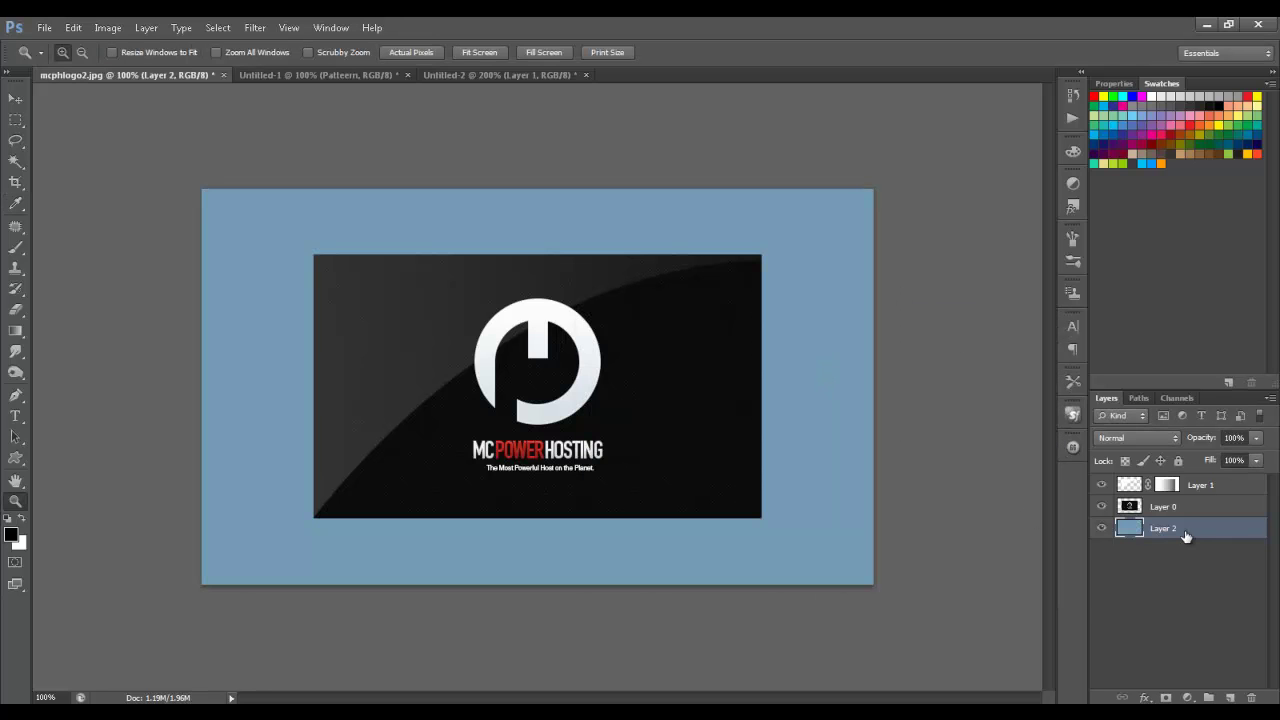
Give Layer 2 a white Color Overlay layer style.
{"action": "double_click", "coordinate": [1186, 537]}
{"action": "left_click", "coordinate": [780, 410]}
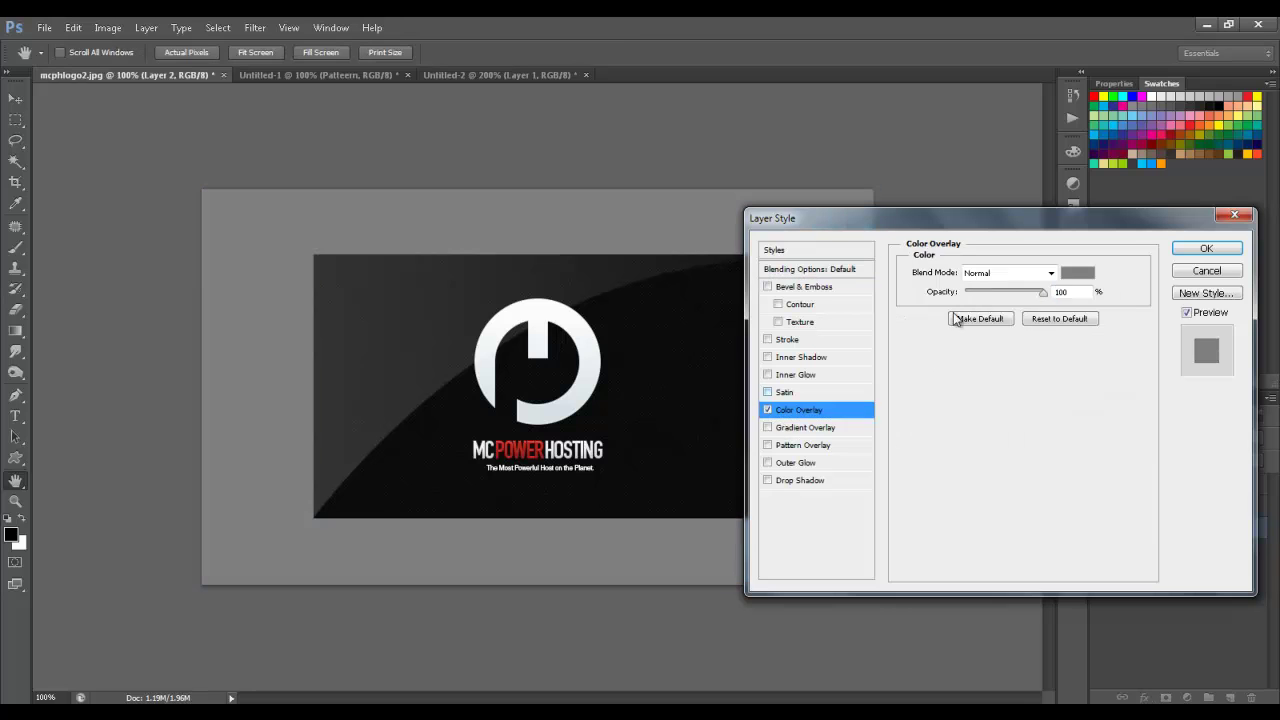
{"action": "left_click", "coordinate": [1063, 275]}
{"action": "left_click", "coordinate": [620, 357]}
{"action": "left_click", "coordinate": [990, 349]}
{"action": "left_click", "coordinate": [1206, 248]}
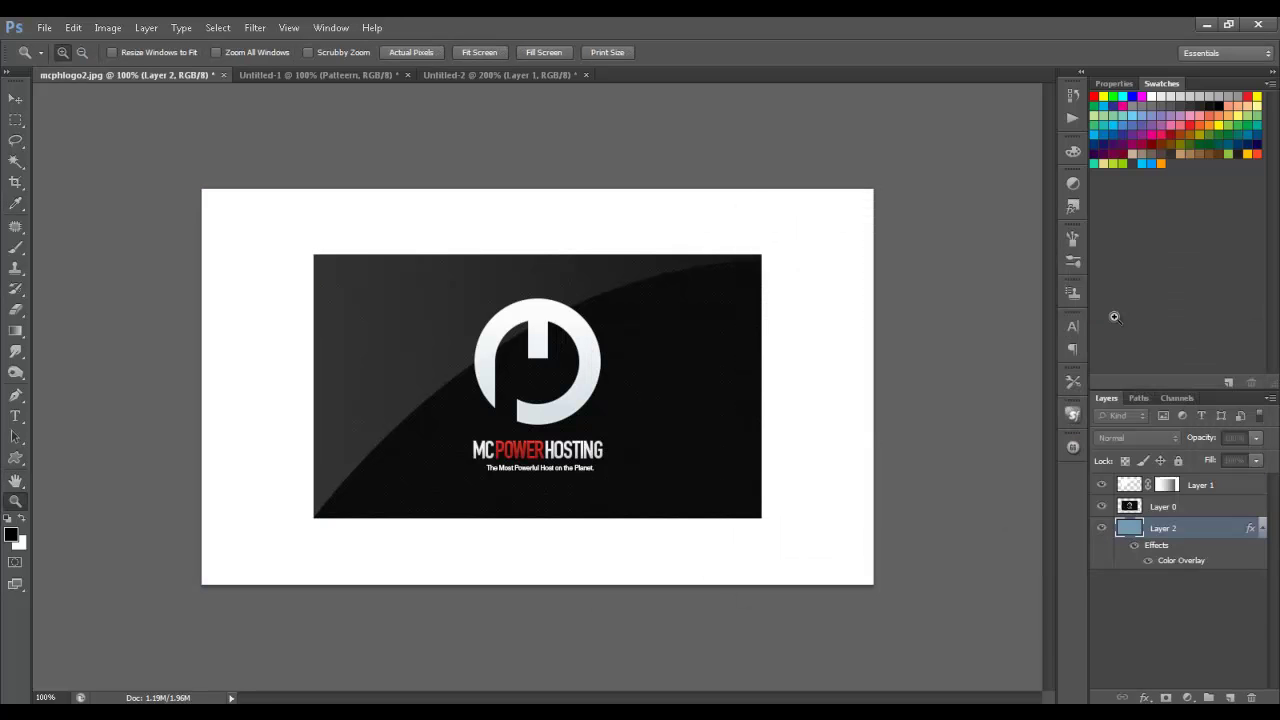
{"action": "key", "text": "v"}
{"action": "left_click", "coordinate": [693, 364]}
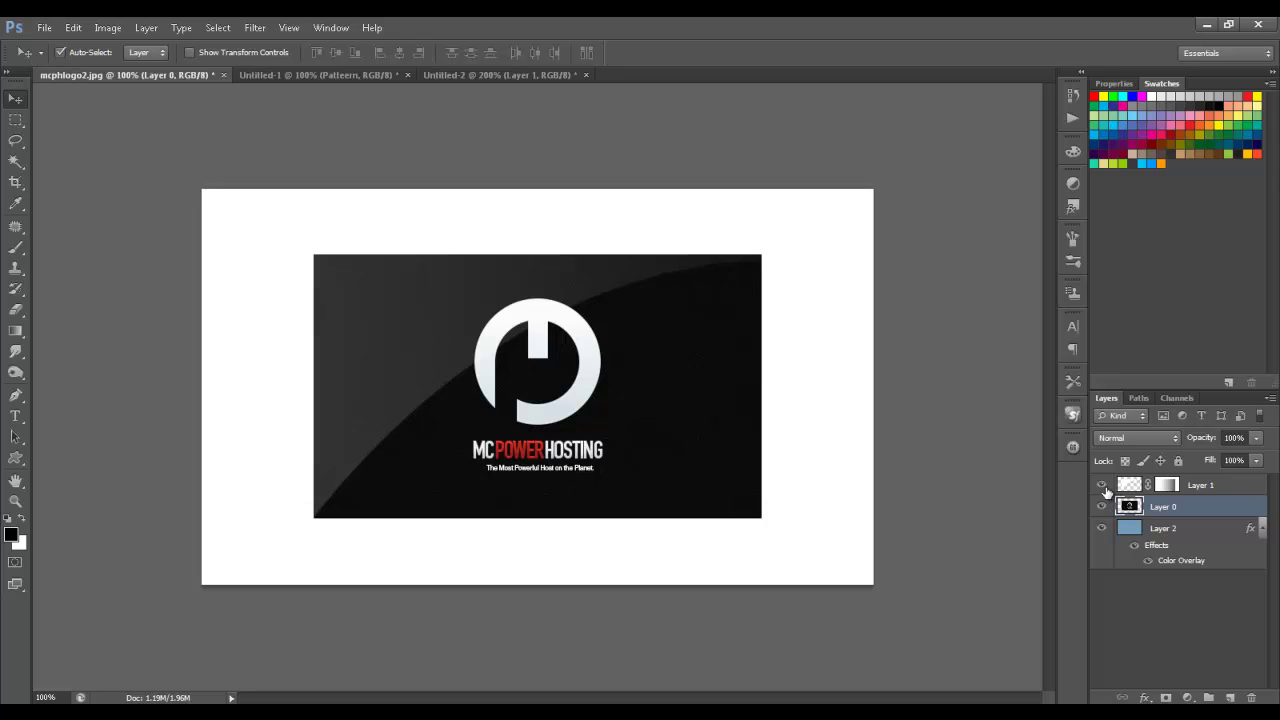
Merge the card Layer 0 with the gloss Layer 1.
{"action": "left_click", "coordinate": [1101, 485]}
{"action": "left_click", "coordinate": [1101, 485]}
{"action": "left_click", "coordinate": [1101, 485]}
{"action": "left_click", "coordinate": [1101, 506]}
{"action": "left_click", "coordinate": [1213, 484], "text": "ctrl"}
{"action": "right_click", "coordinate": [1146, 497]}
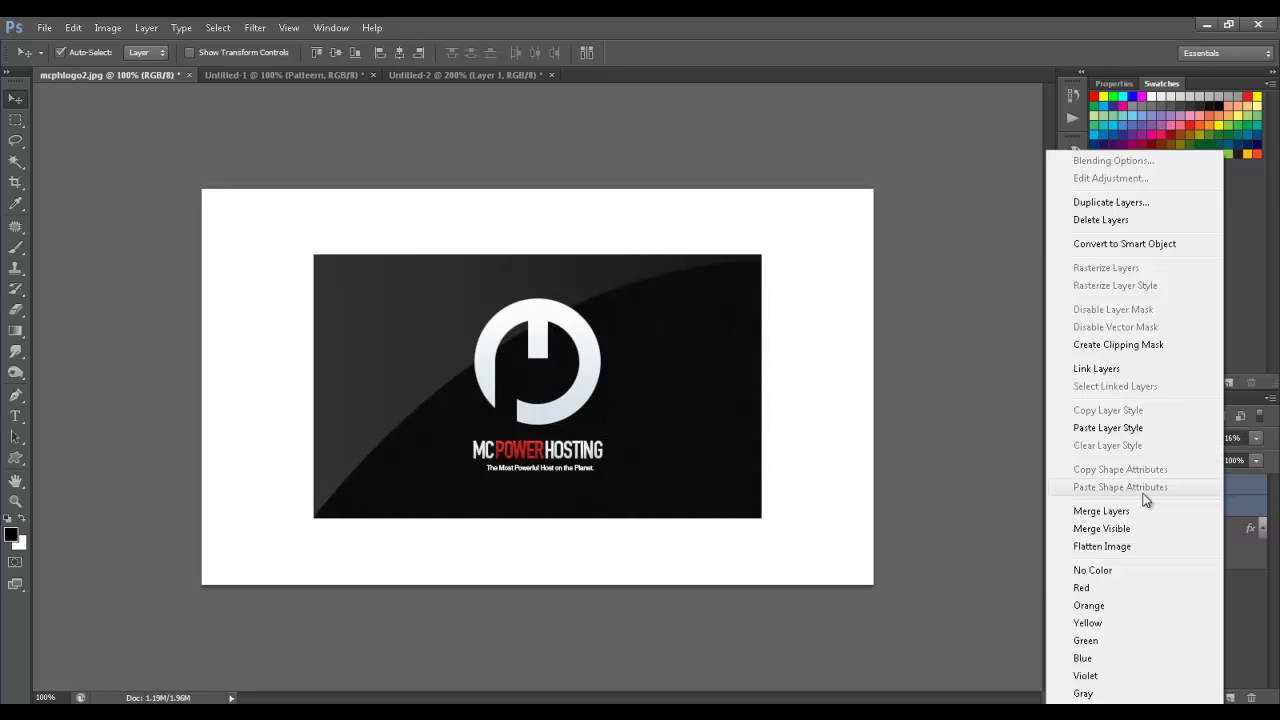
{"action": "left_click", "coordinate": [1140, 511]}
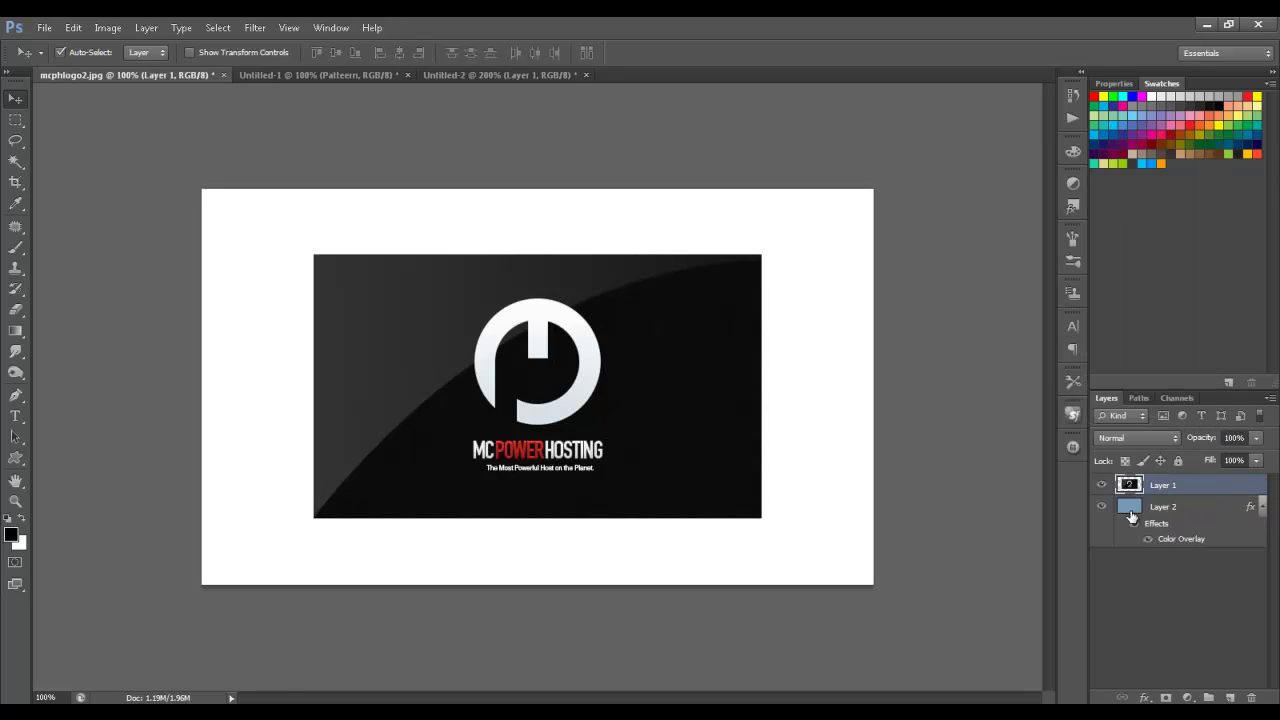
Add a red inside stroke to the merged card, colour sampled from the POWER text.
{"action": "double_click", "coordinate": [1221, 490]}
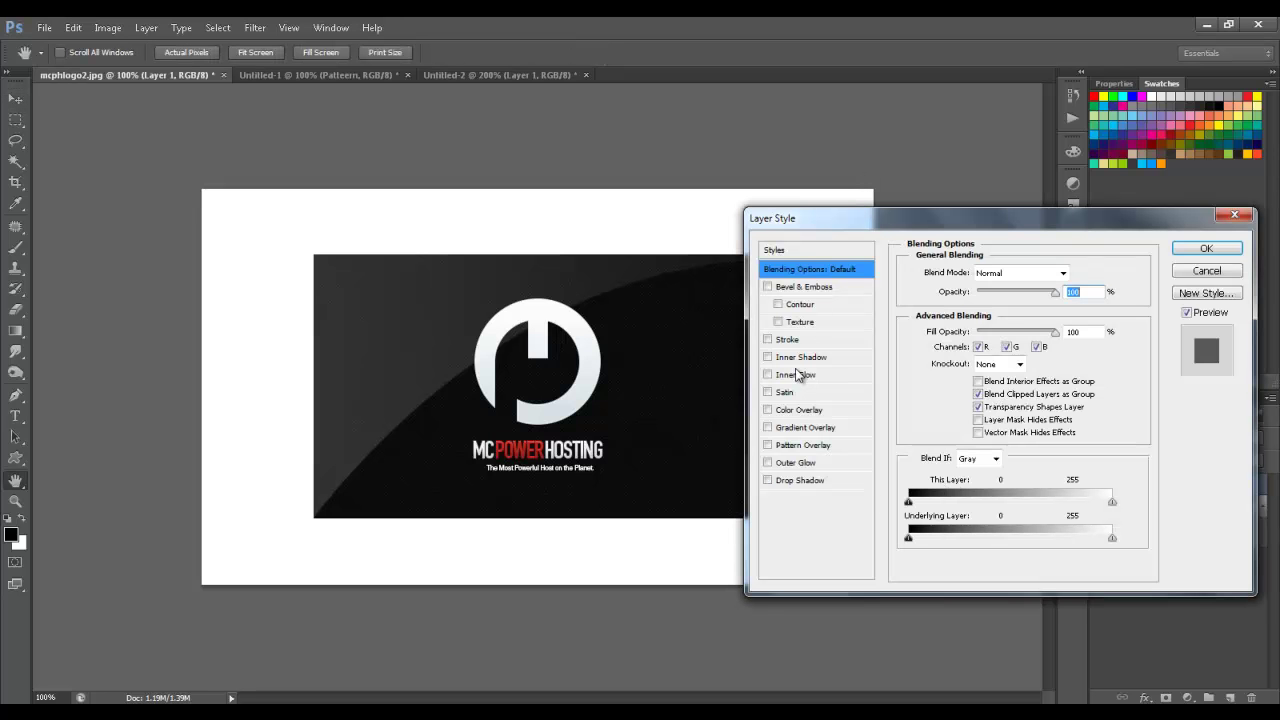
{"action": "left_click", "coordinate": [767, 340]}
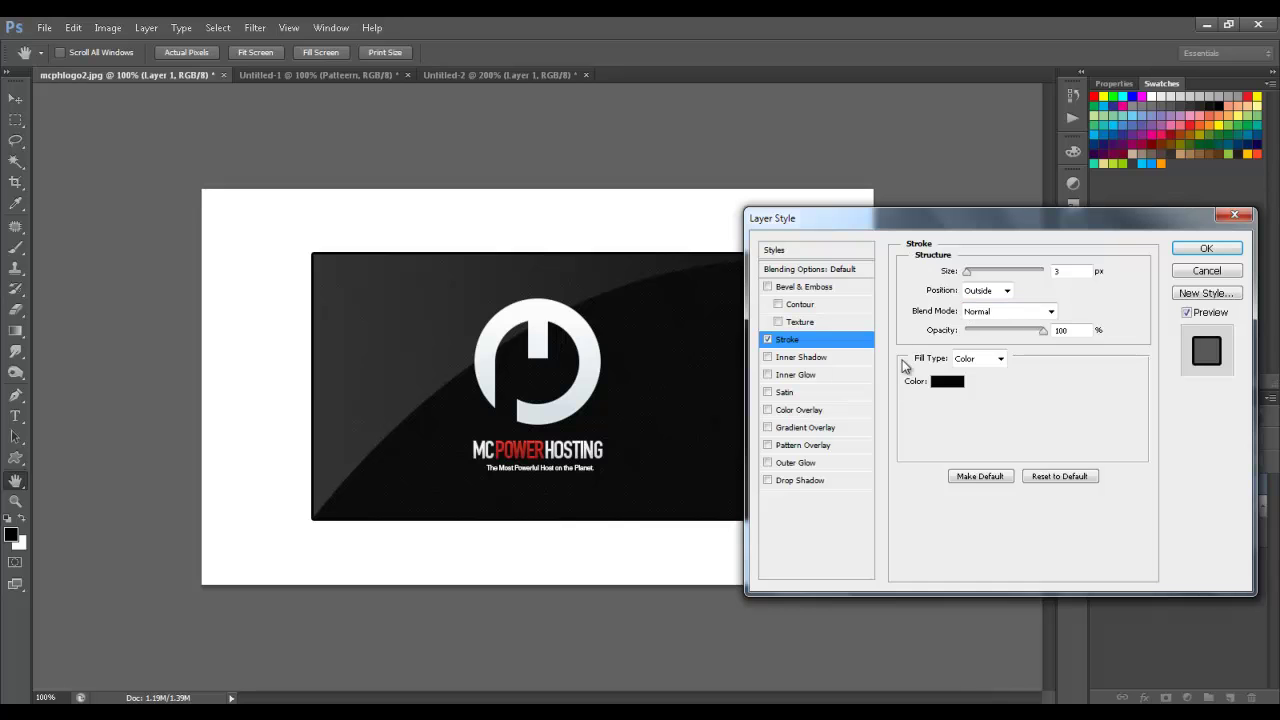
{"action": "left_click", "coordinate": [947, 381]}
{"action": "left_click", "coordinate": [500, 450]}
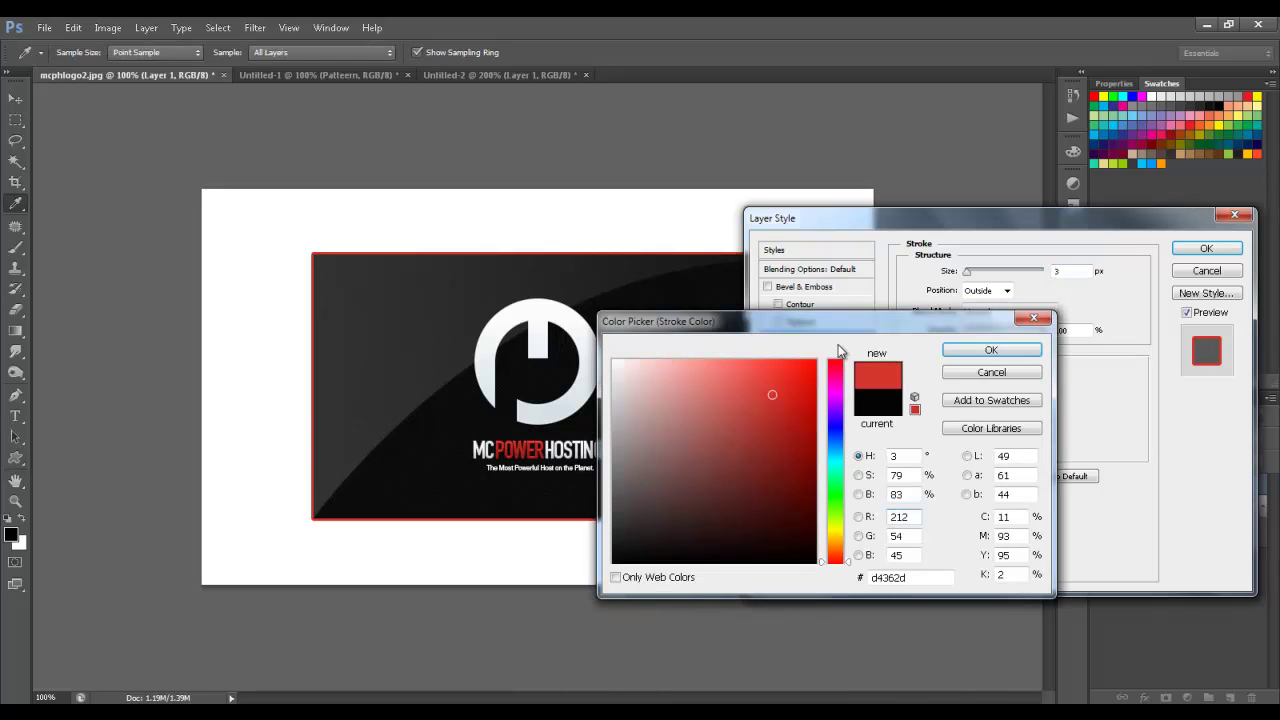
{"action": "left_click", "coordinate": [990, 350]}
{"action": "left_click", "coordinate": [1005, 290]}
{"action": "left_click", "coordinate": [985, 313]}
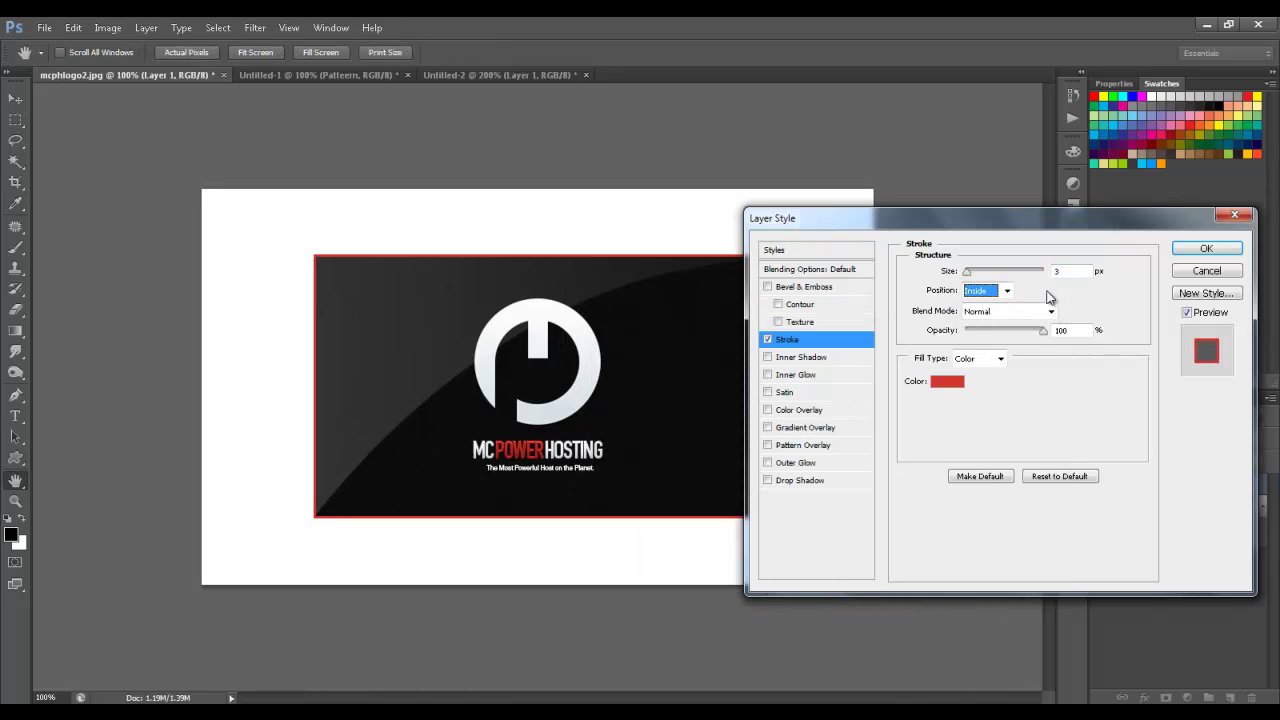
{"action": "key", "text": "shift+Tab"}
{"action": "key", "text": "Up"}
{"action": "key", "text": "Up"}
{"action": "key", "text": "Up"}
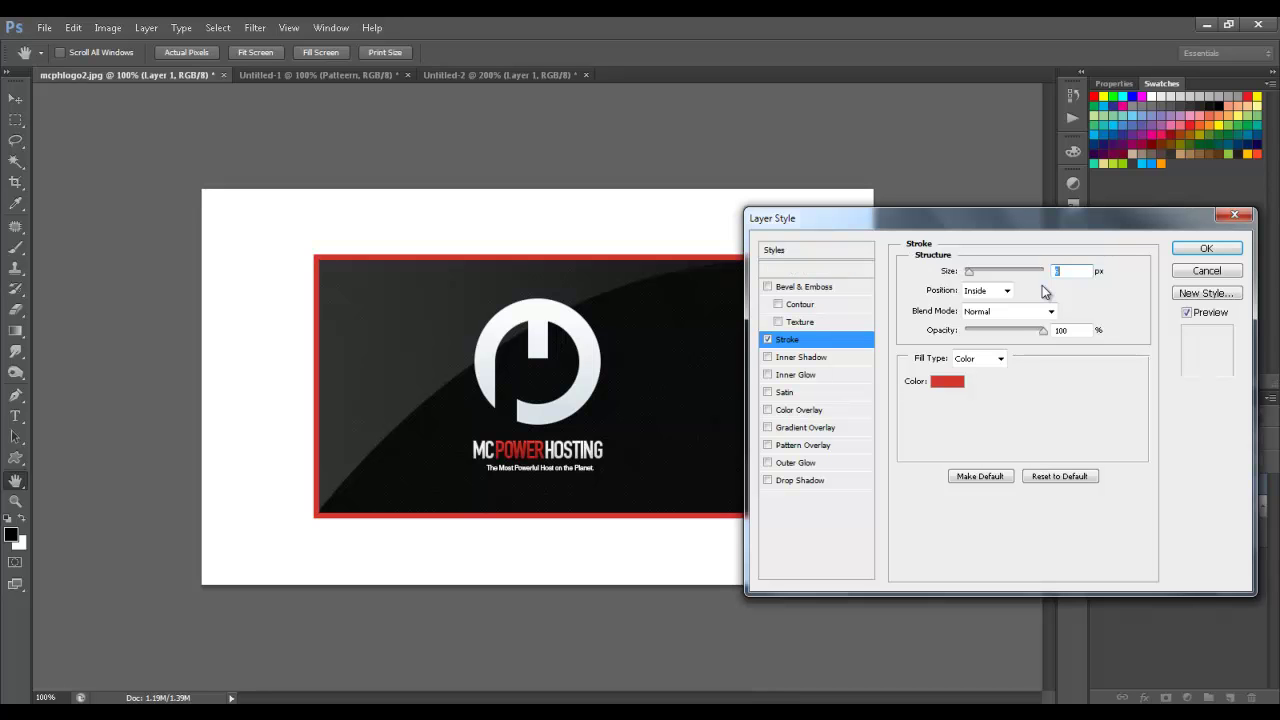
Add a drop shadow with distance 7, size 2 and 22% opacity.
{"action": "left_click", "coordinate": [767, 480]}
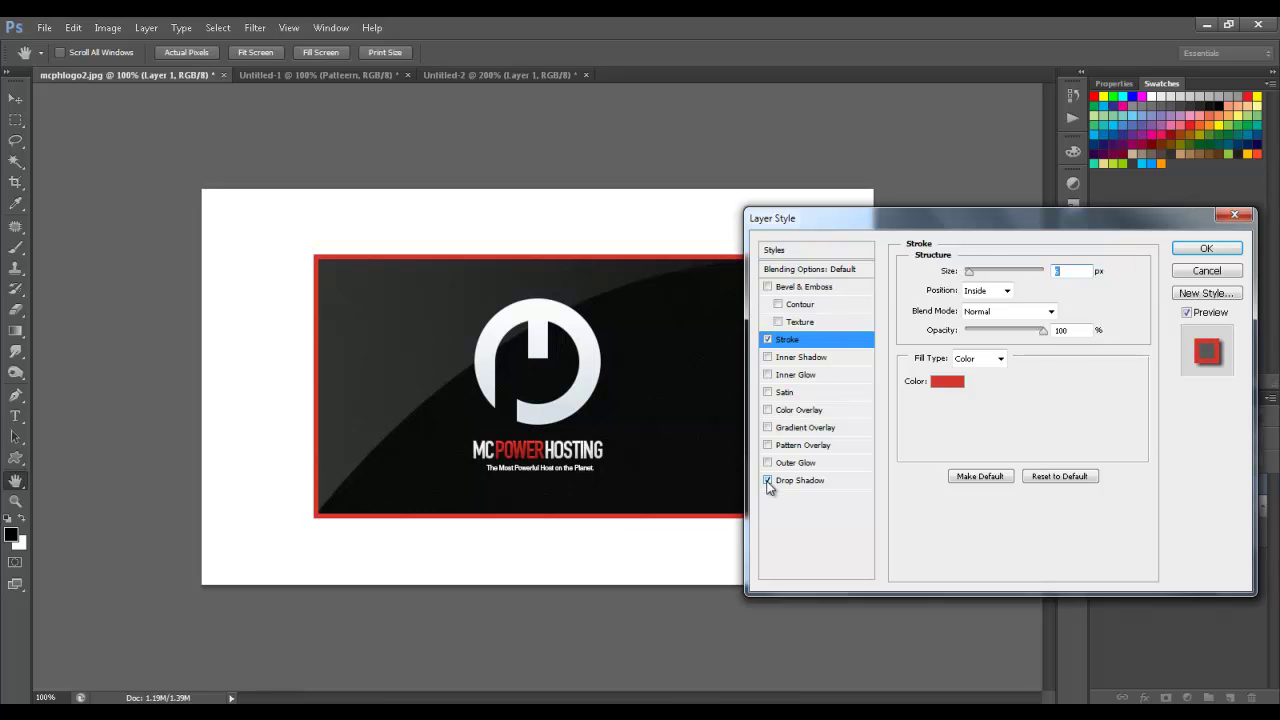
{"action": "left_click_drag", "start_coordinate": [839, 221], "coordinate": [904, 212]}
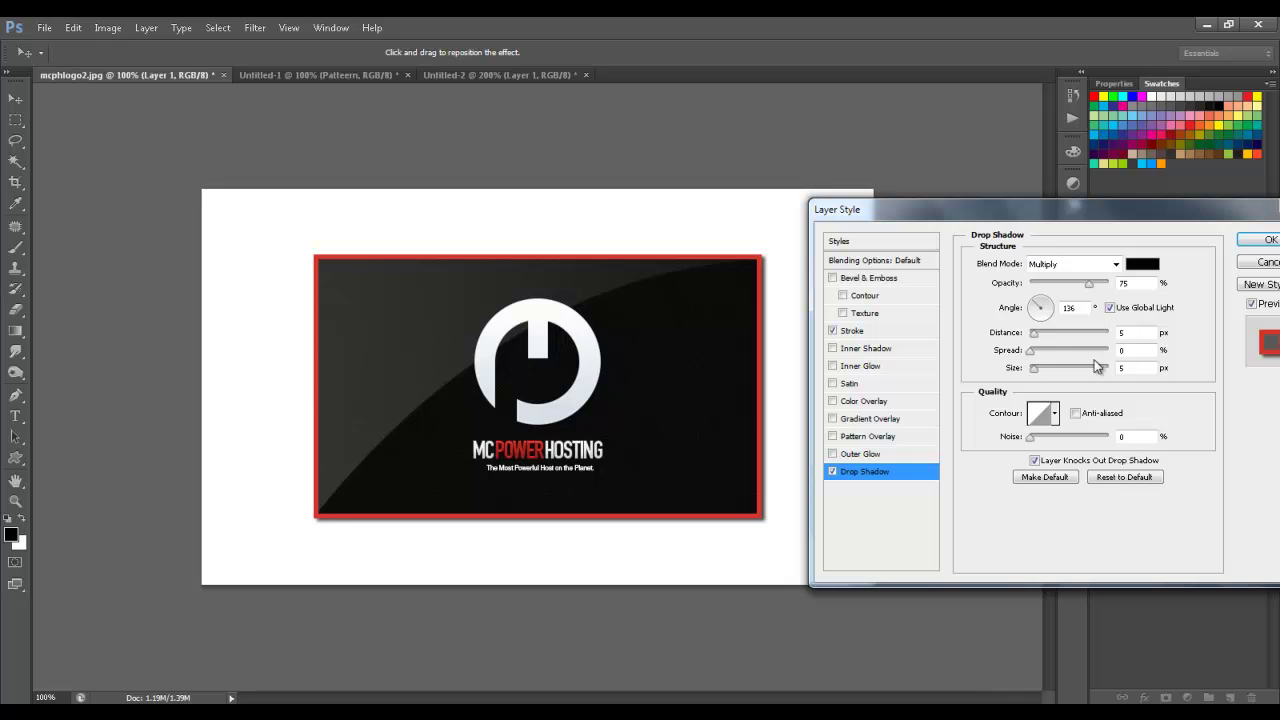
{"action": "double_click", "coordinate": [1125, 368]}
{"action": "key", "text": "Down"}
{"action": "key", "text": "Down"}
{"action": "key", "text": "Down"}
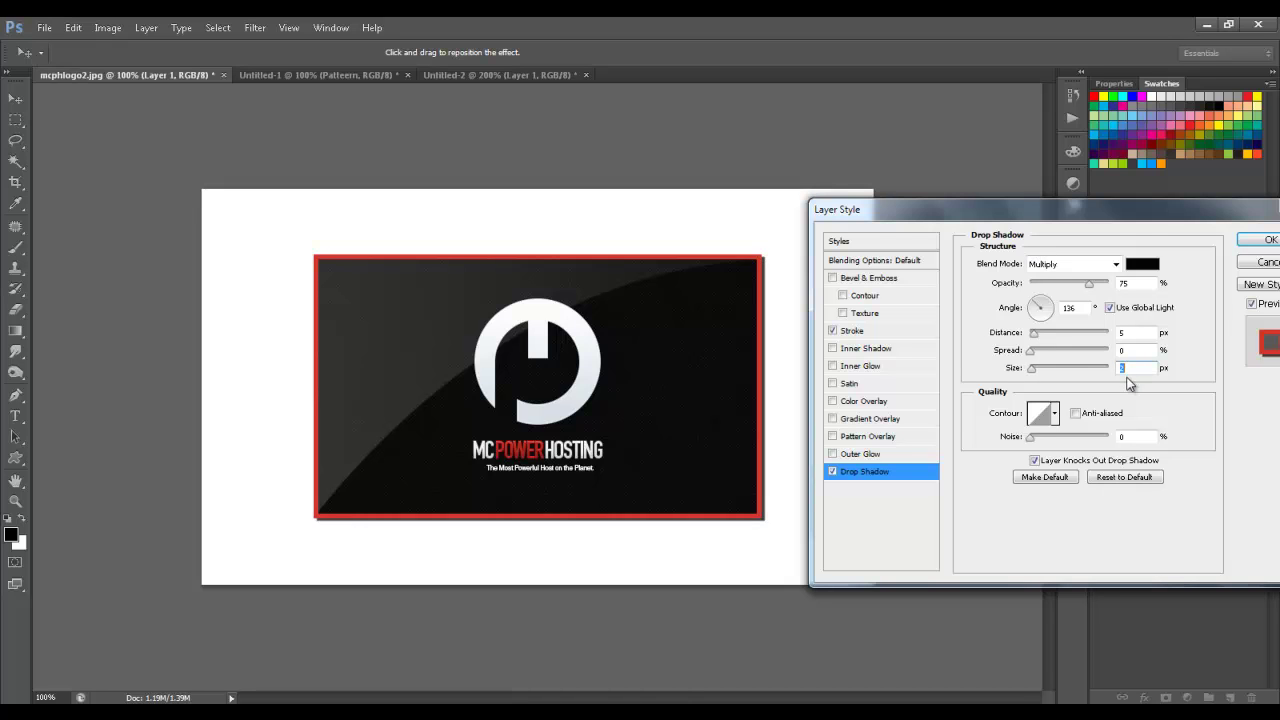
{"action": "type", "text": "7"}
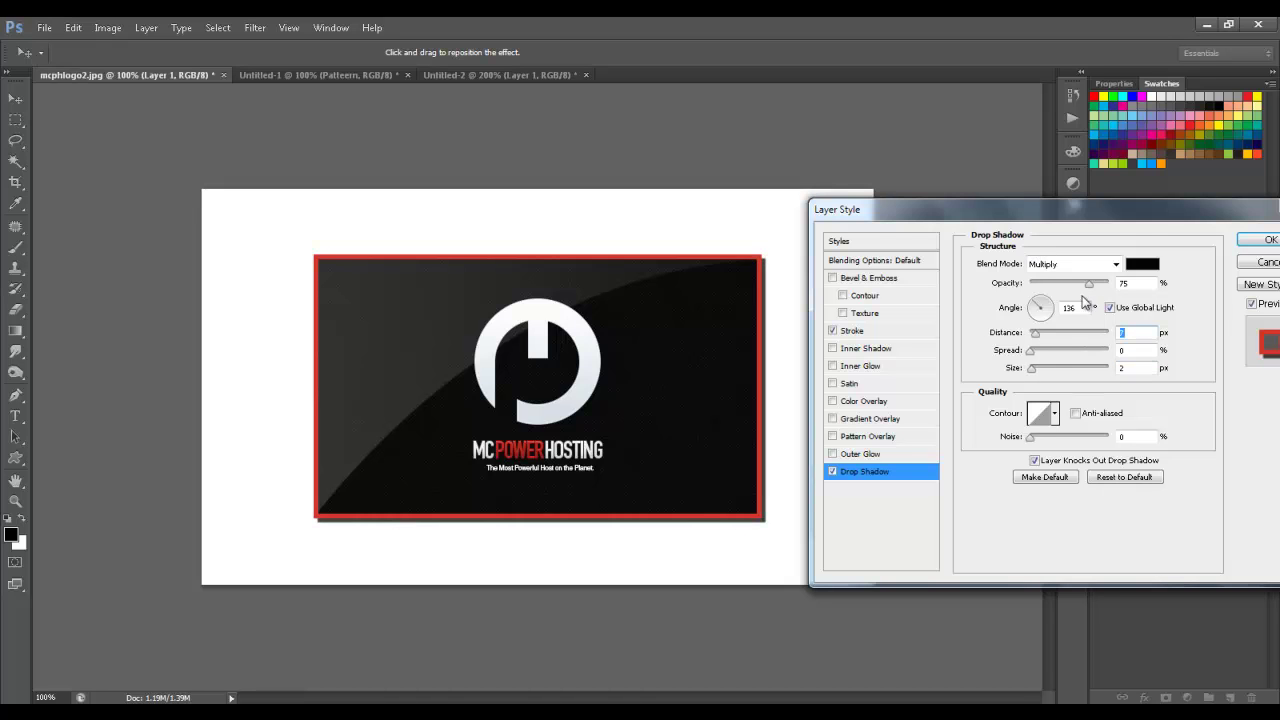
{"action": "left_click_drag", "start_coordinate": [1089, 284], "coordinate": [1043, 289]}
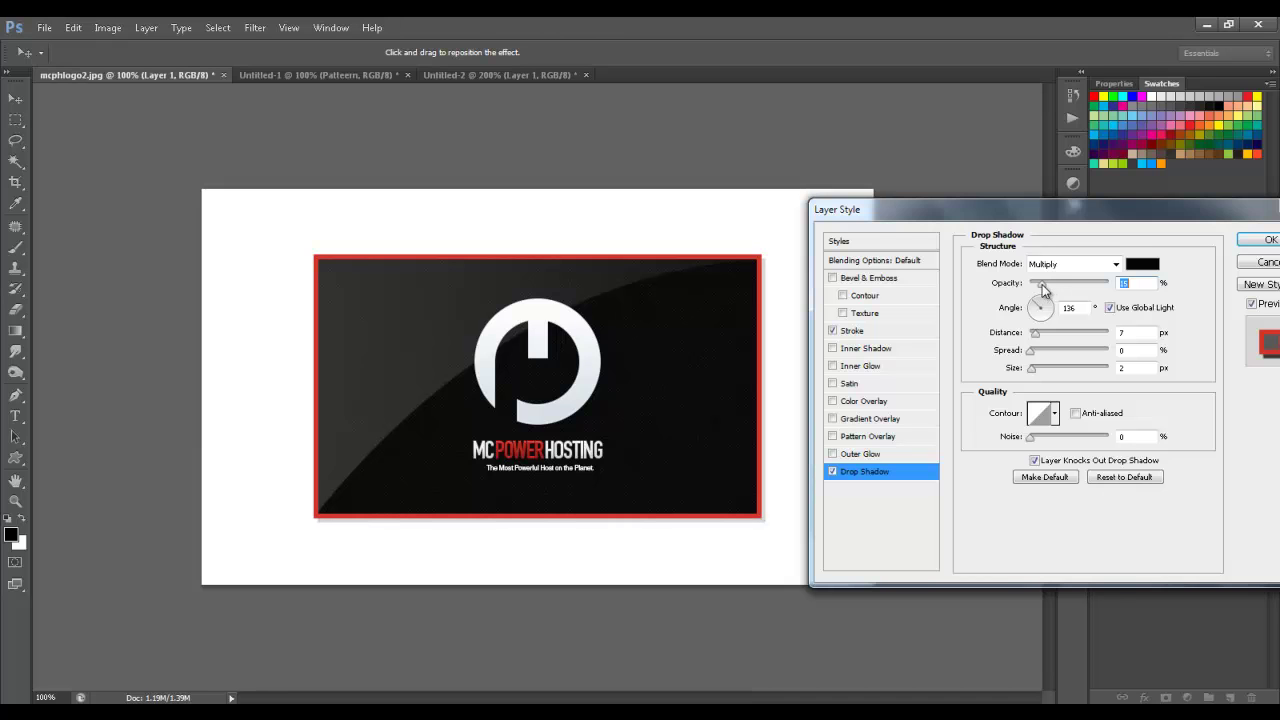
{"action": "left_click", "coordinate": [1258, 240]}
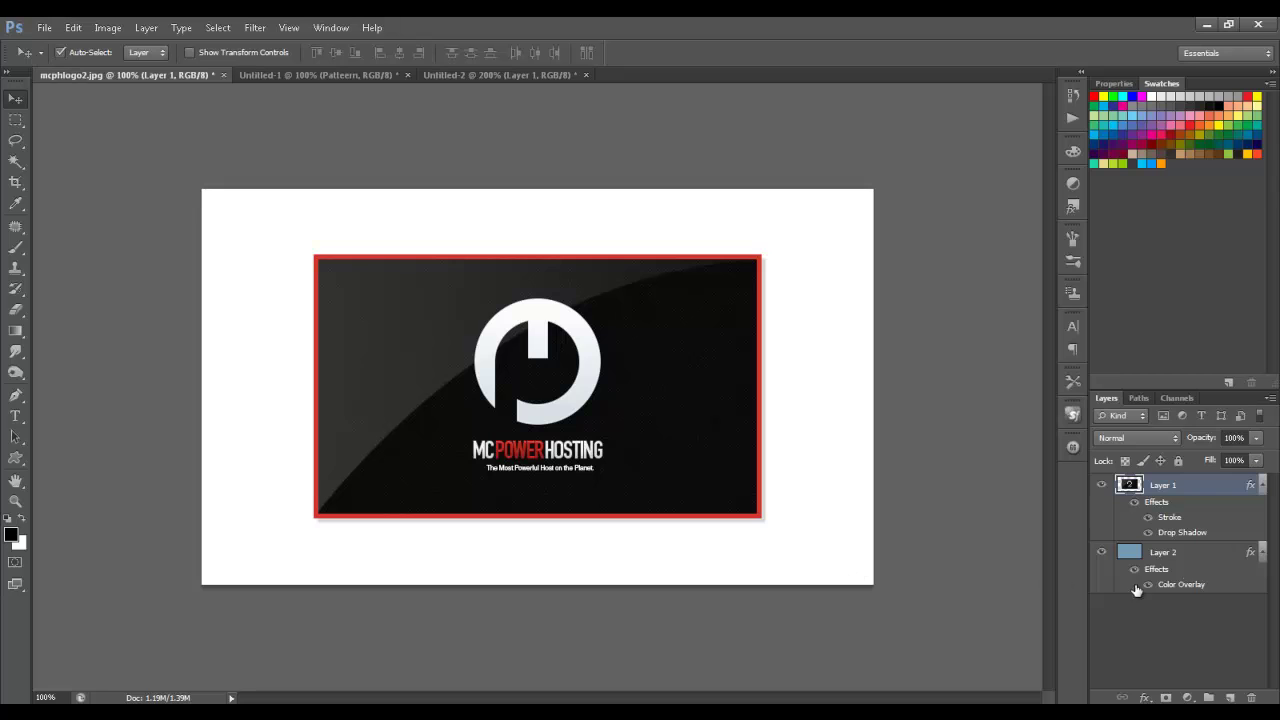
Give Layer 2 a dark grey Pattern Overlay after trying several patterns.
{"action": "left_click", "coordinate": [1183, 566]}
{"action": "double_click", "coordinate": [1196, 558]}
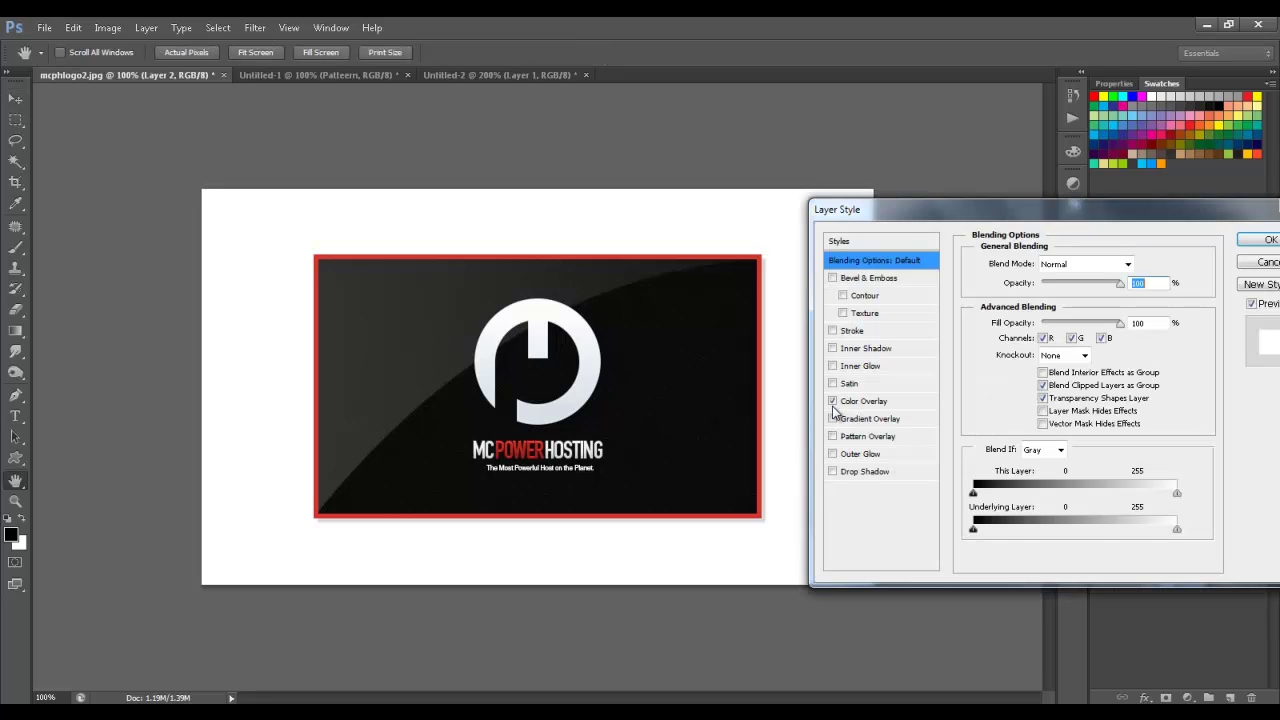
{"action": "left_click", "coordinate": [832, 436]}
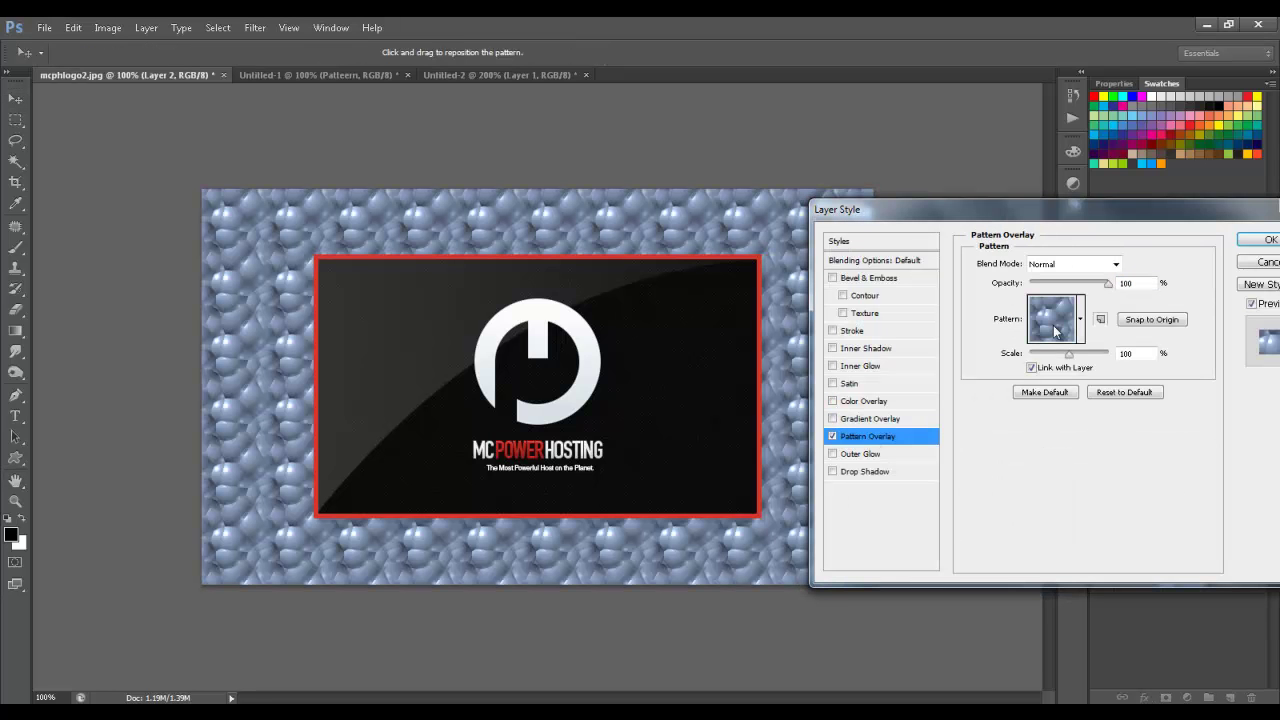
{"action": "left_click", "coordinate": [1080, 319]}
{"action": "left_click_drag", "start_coordinate": [1118, 418], "coordinate": [1128, 462]}
{"action": "left_click", "coordinate": [1070, 428]}
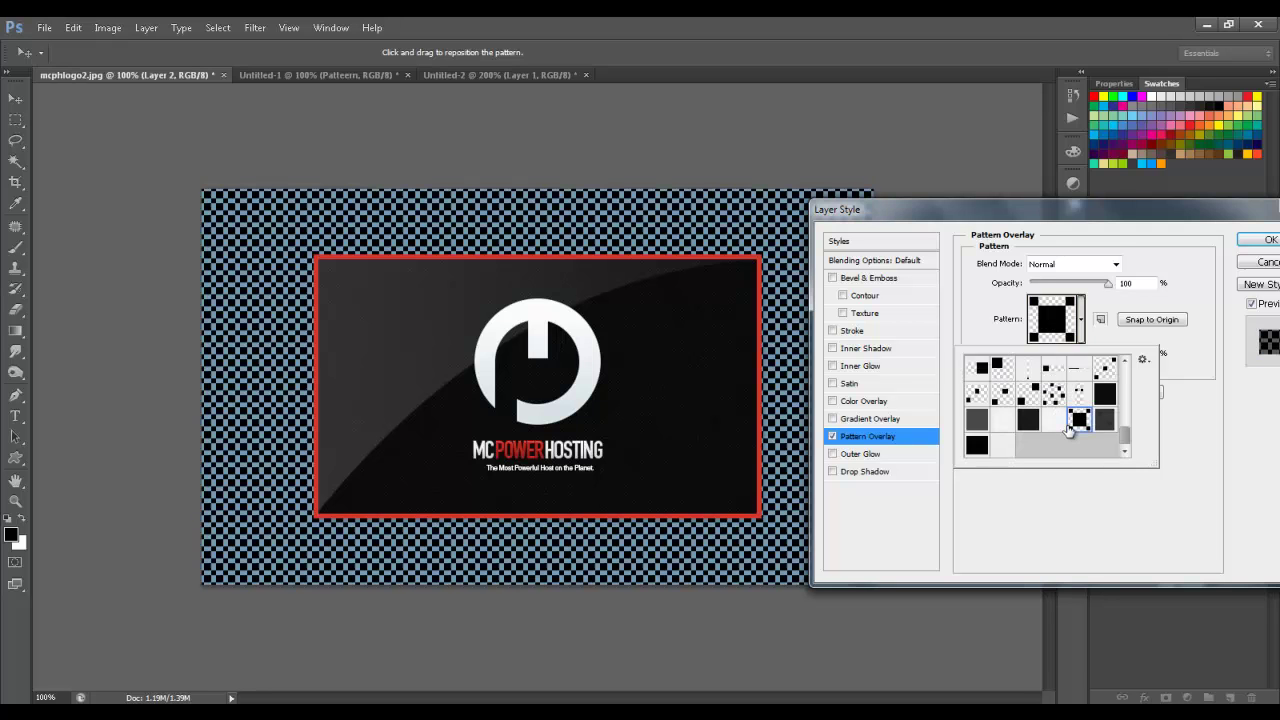
{"action": "left_click", "coordinate": [1055, 423]}
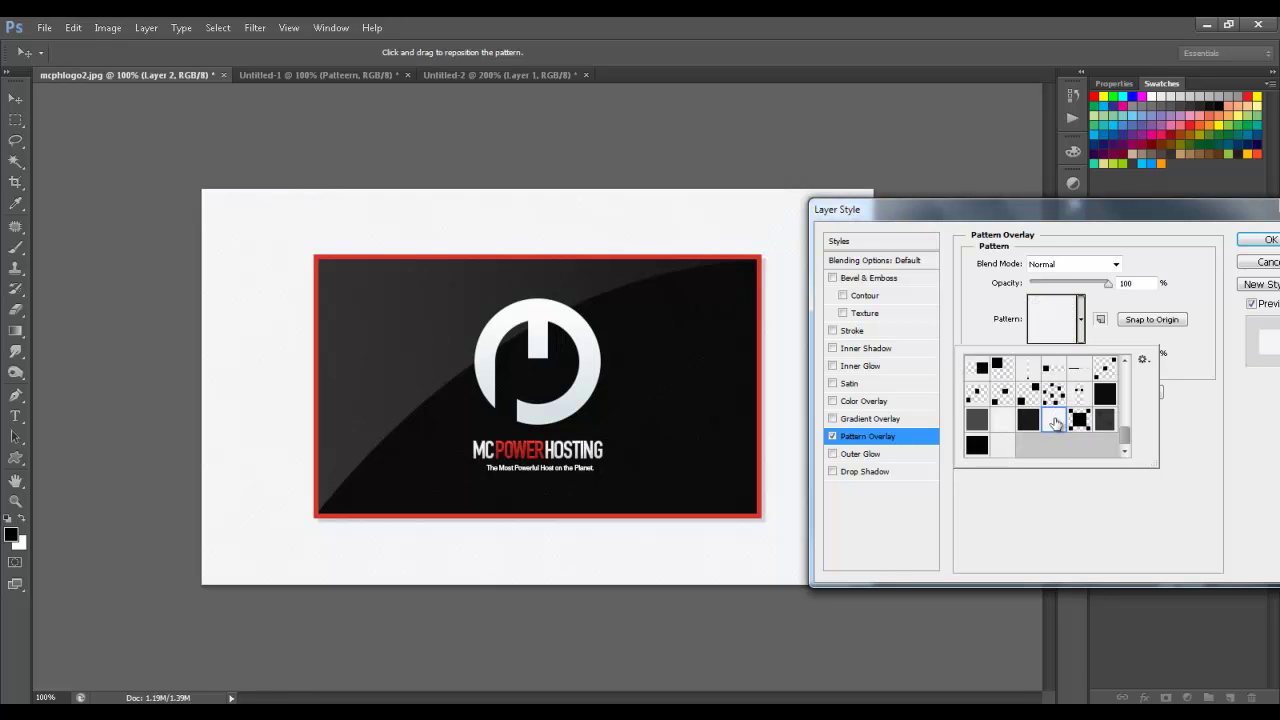
{"action": "left_click", "coordinate": [976, 446]}
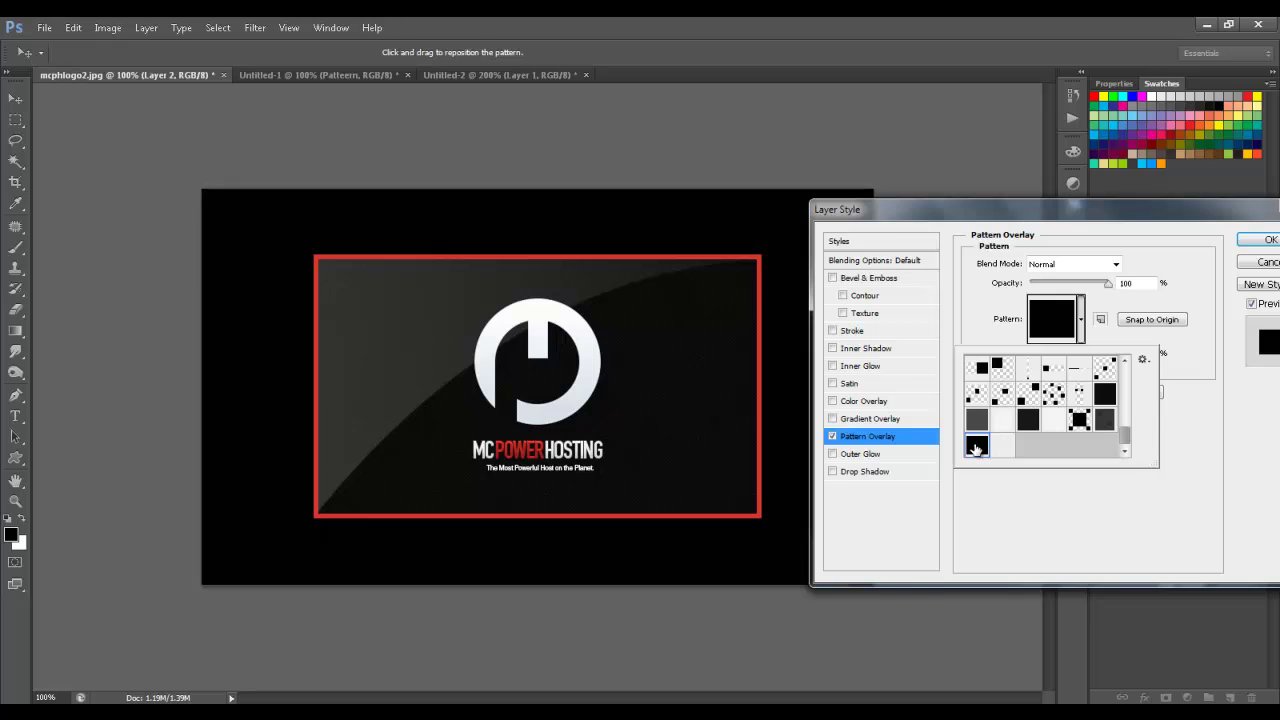
{"action": "left_click", "coordinate": [980, 421]}
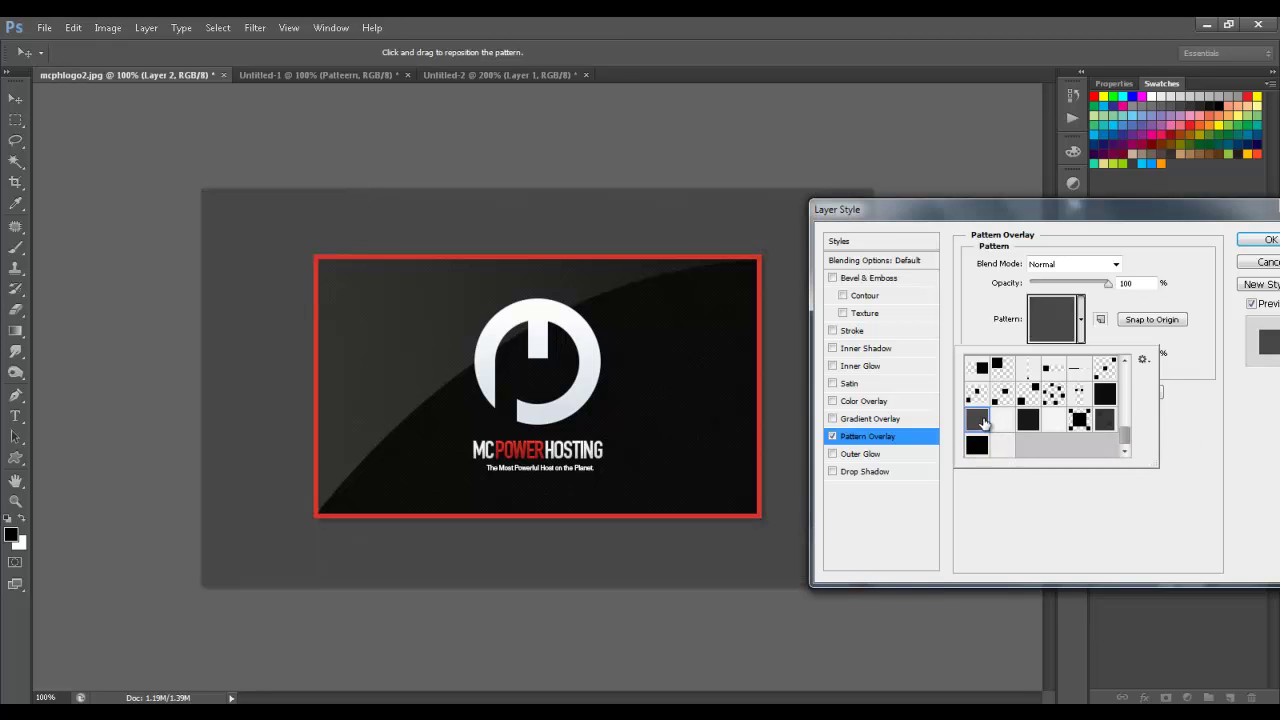
{"action": "left_click", "coordinate": [1264, 240]}
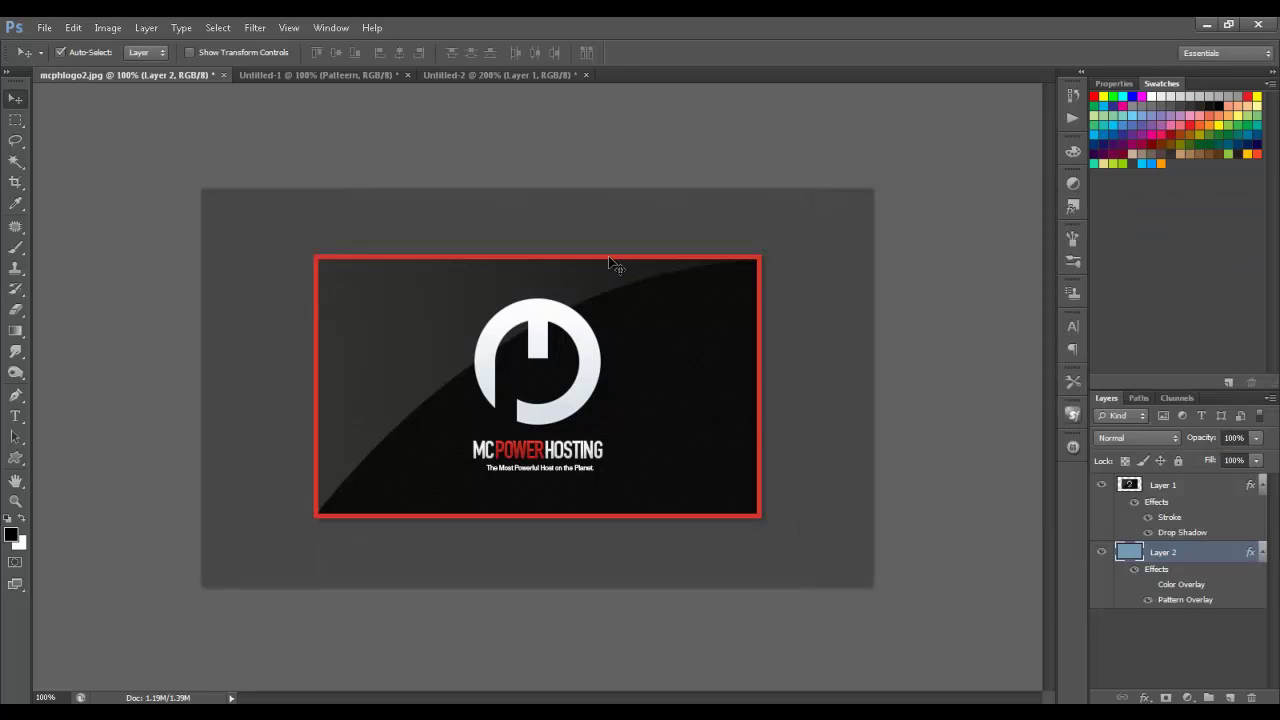